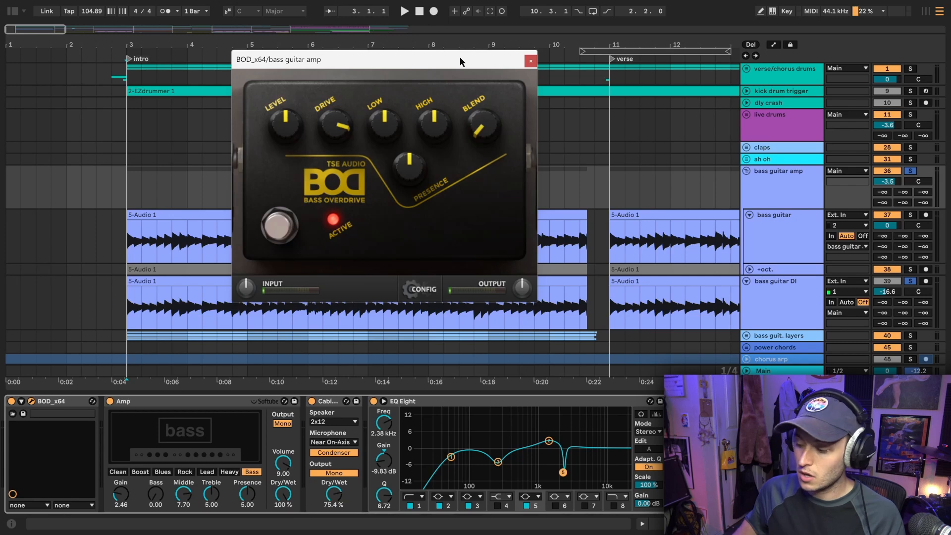
# Close the BOD overdrive window and compare the device chains of the bass guitar, bass guitar amp and bass guitar DI tracks, soloing bass guitar
pyautogui.click(530, 62)
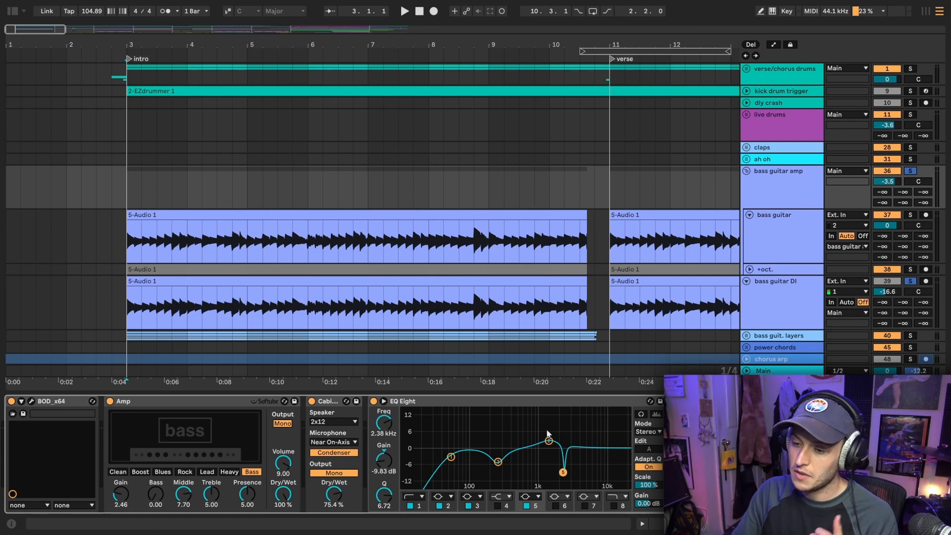
pyautogui.scroll(-3, 435, 132)
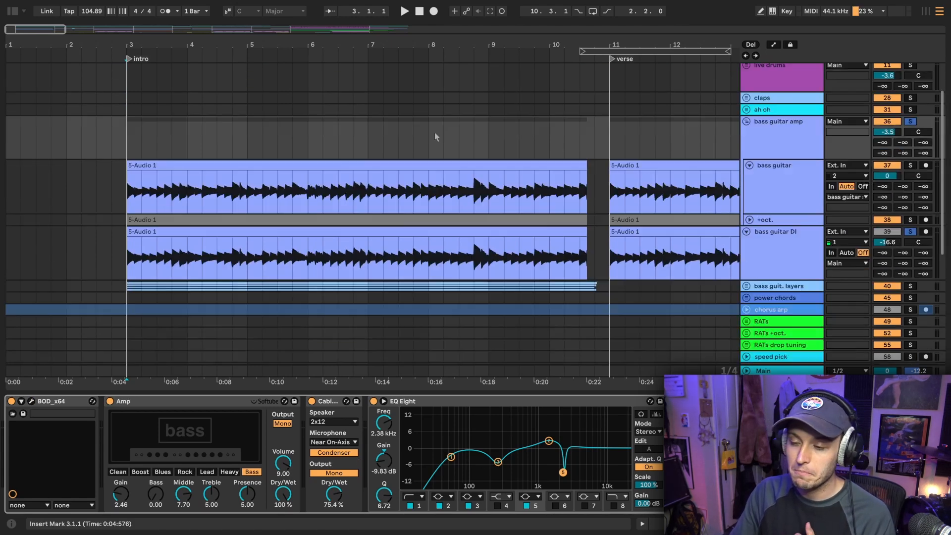
pyautogui.click(775, 210)
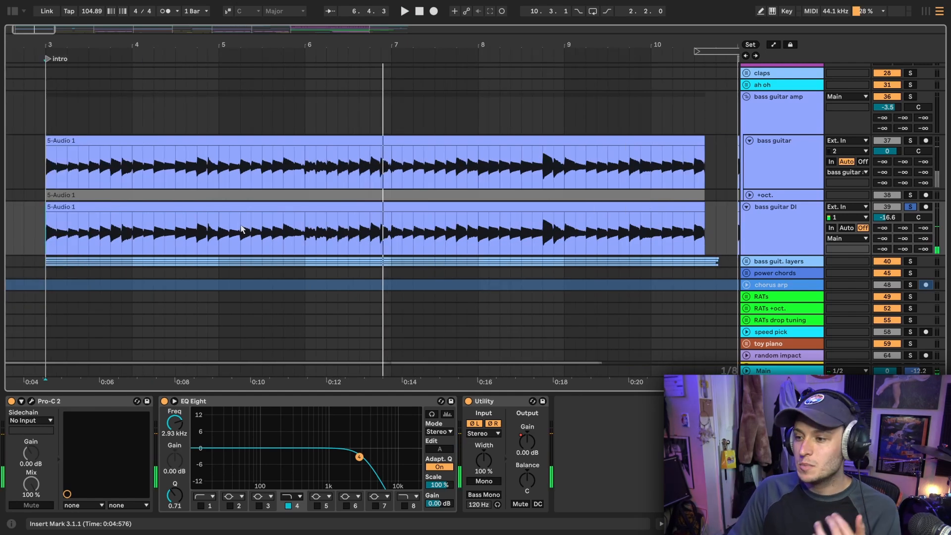
pyautogui.click(757, 168)
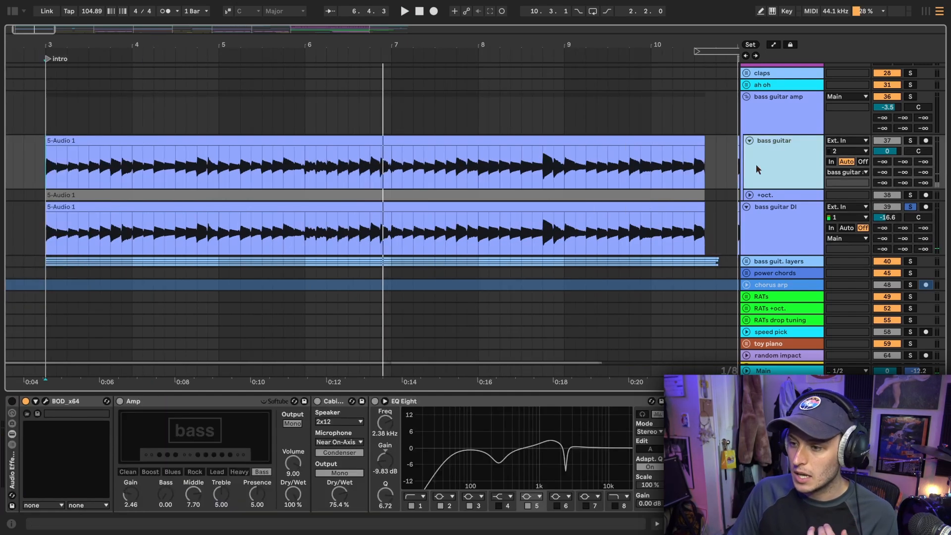
pyautogui.click(770, 133)
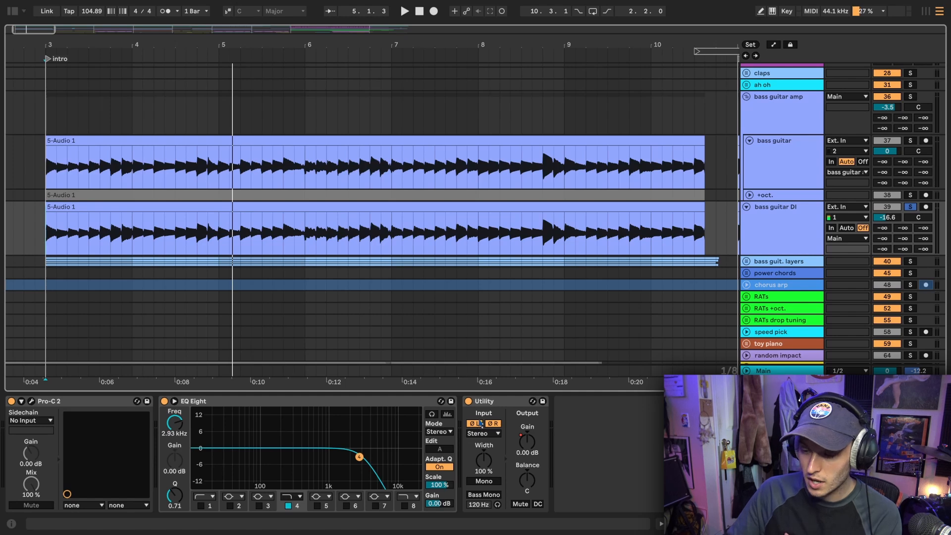
pyautogui.click(911, 141)
pyautogui.click(782, 236)
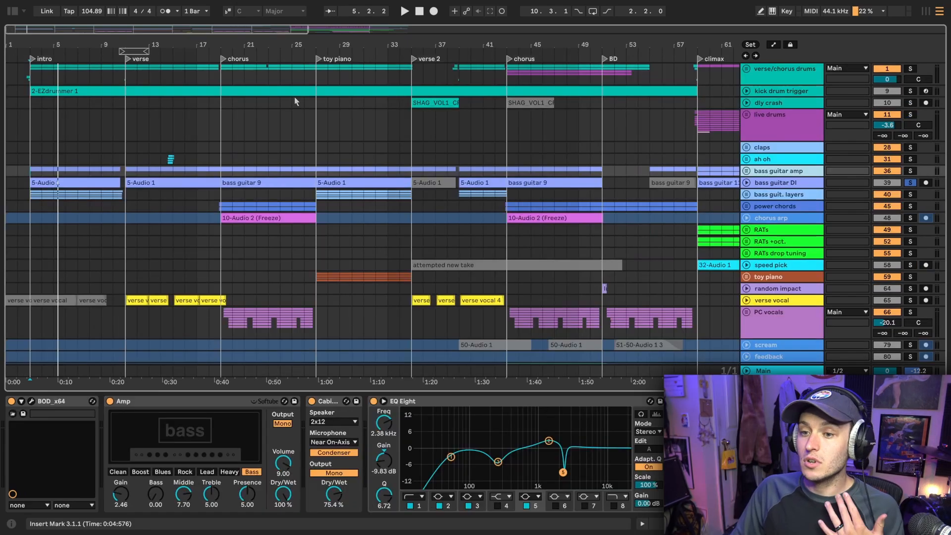
# Unfold the verse/chorus drums group and show its effect chain with the edit position at the start of the intro
pyautogui.moveTo(93, 42); pyautogui.dragTo(125, 106)
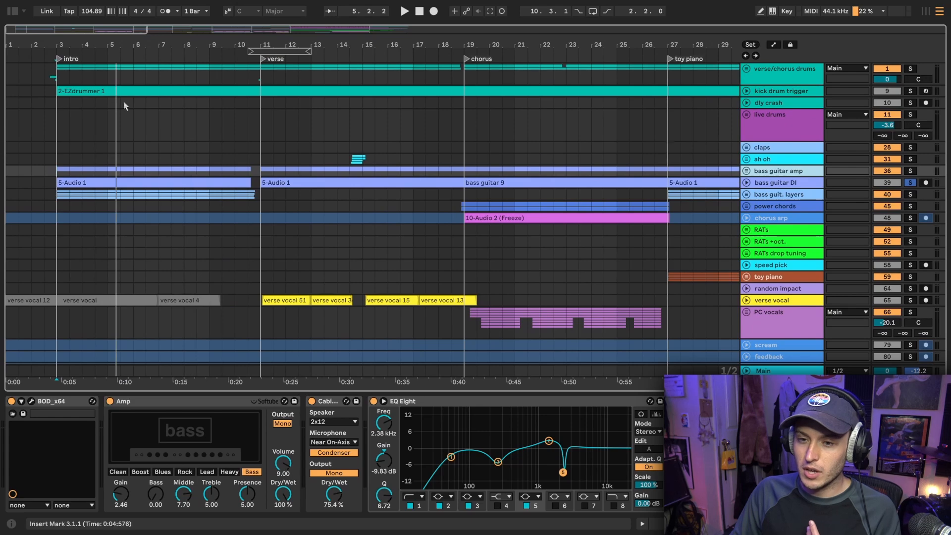
pyautogui.click(53, 131)
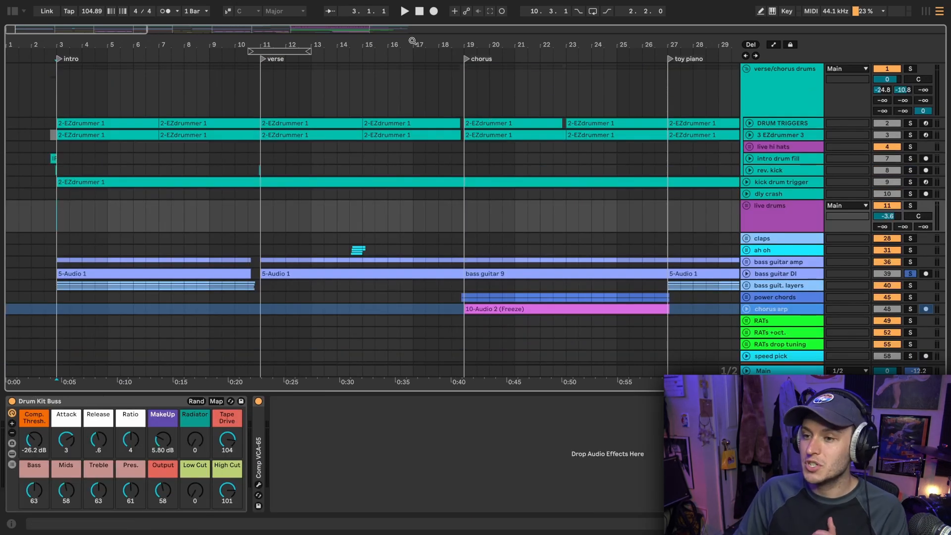
pyautogui.moveTo(413, 43); pyautogui.dragTo(413, 20)
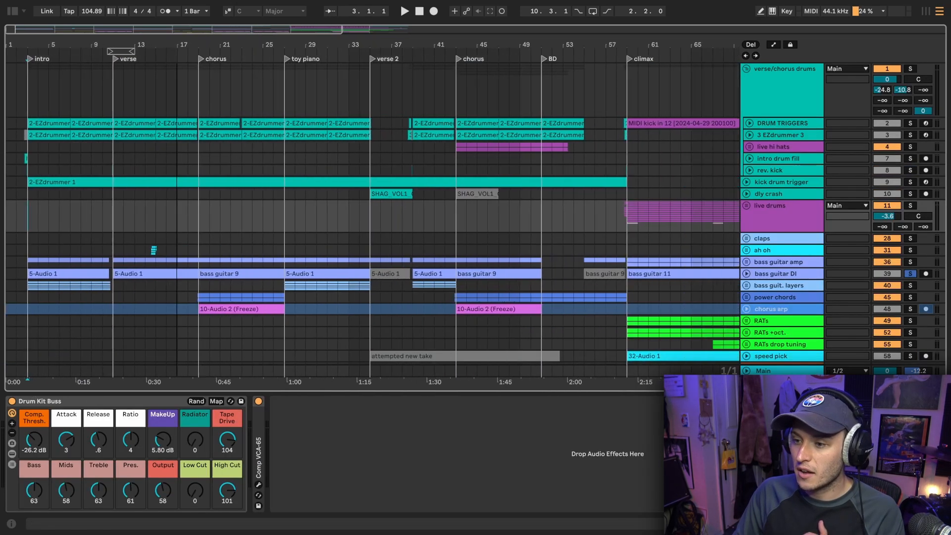
pyautogui.moveTo(177, 45); pyautogui.dragTo(146, 46)
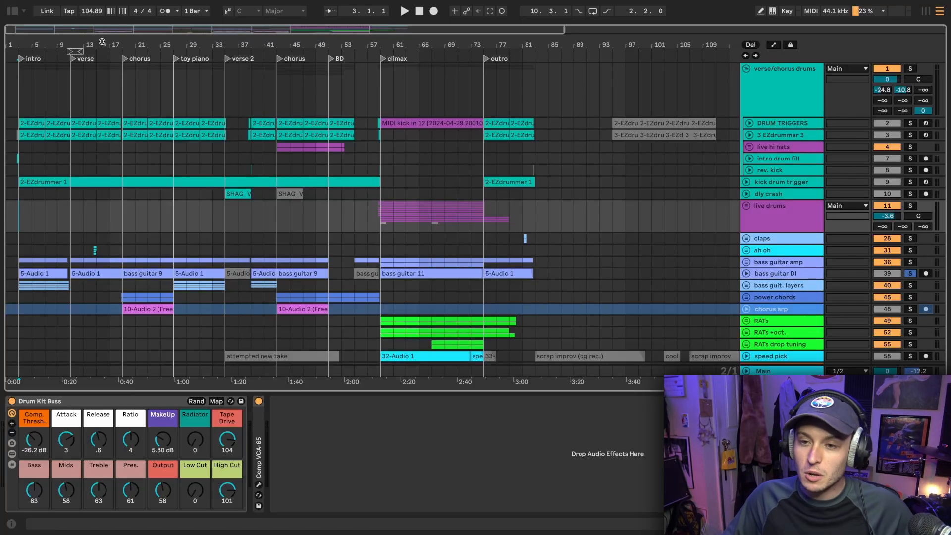
pyautogui.moveTo(113, 46); pyautogui.dragTo(379, 137)
pyautogui.click(56, 100)
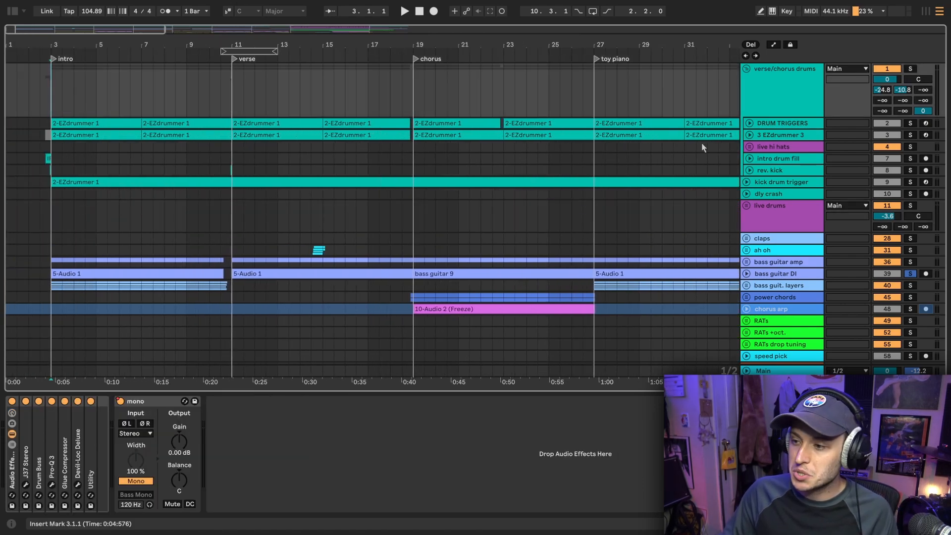
# Open the DS-10 Drum Shaper on the 3 EZdrummer 3 track and move its window over the middle of the arrangement
pyautogui.click(784, 134)
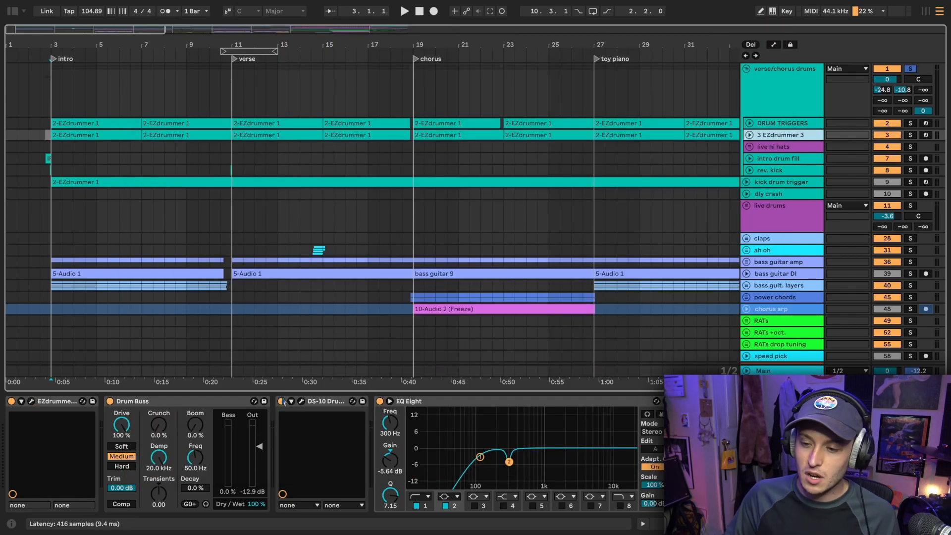
pyautogui.click(301, 402)
pyautogui.moveTo(149, 19); pyautogui.dragTo(464, 20)
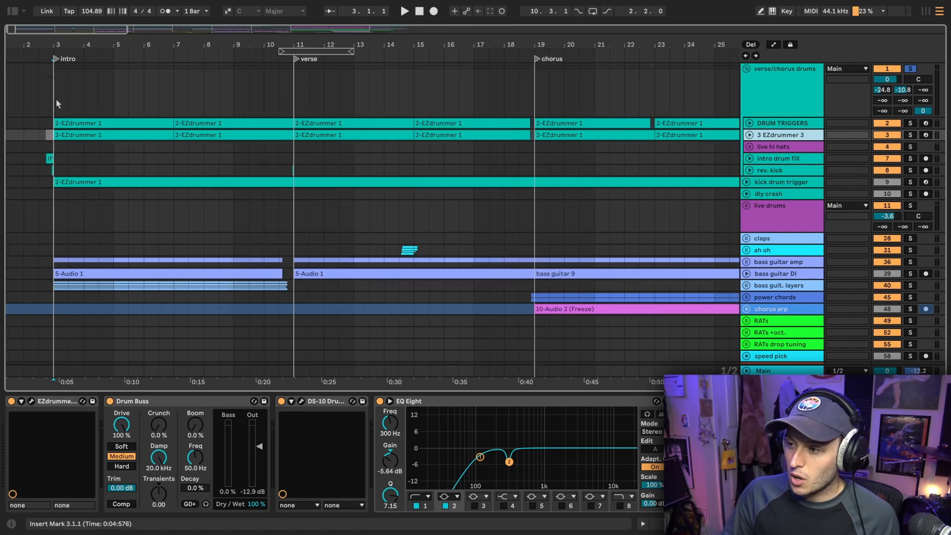
# Solo the 3 EZdrummer 3 track, listen to it from the intro, and fold the track again after stopping playback
pyautogui.click(57, 100)
pyautogui.click(790, 135)
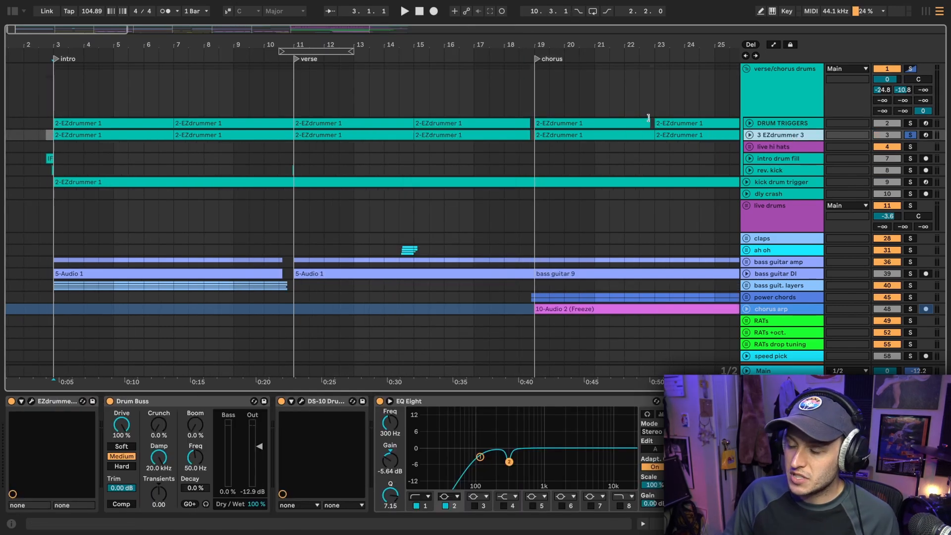
pyautogui.press('z')
pyautogui.press('space')
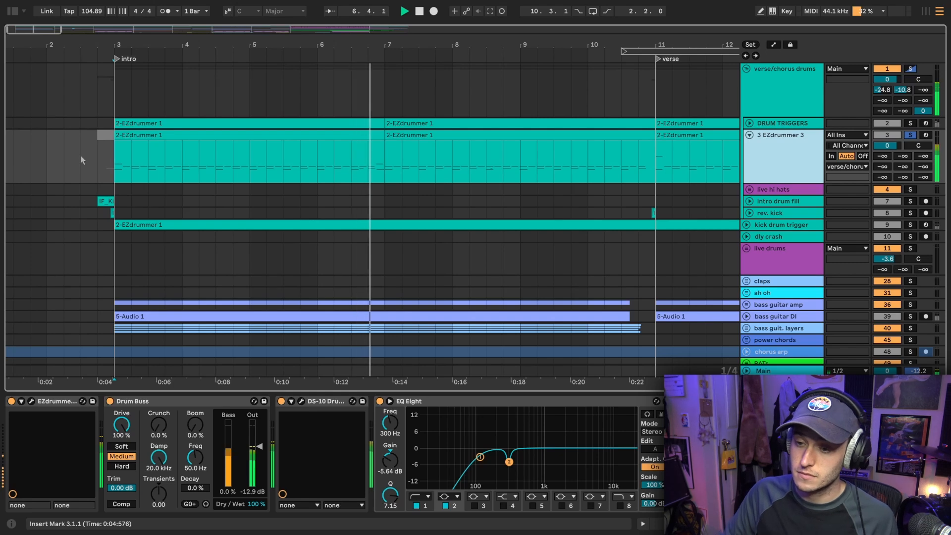
pyautogui.hscroll(2, 83, 160)
pyautogui.press('space')
pyautogui.click(749, 135)
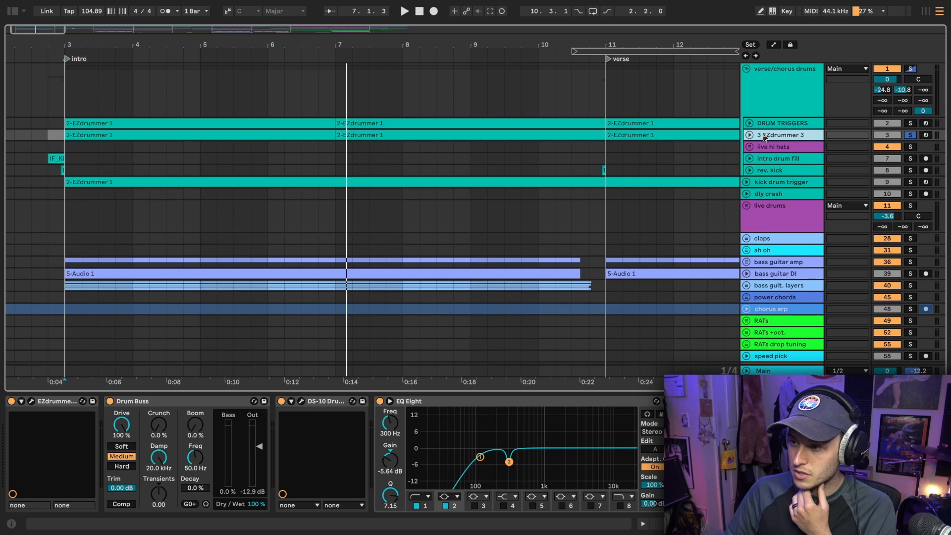
# Unfold the DRUM TRIGGERS track, listen to it soloed from the intro, and fold it again
pyautogui.click(749, 124)
pyautogui.click(48, 125)
pyautogui.press('space')
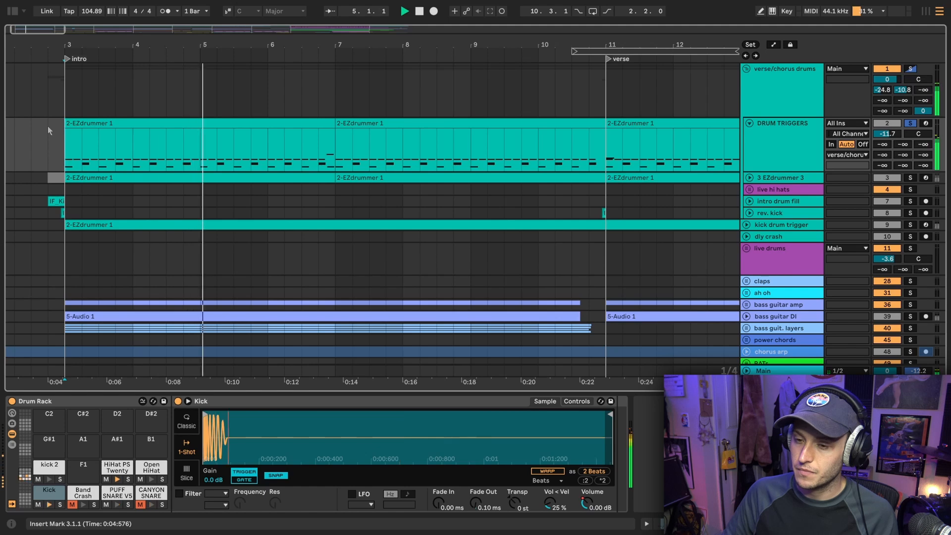
pyautogui.click(771, 132)
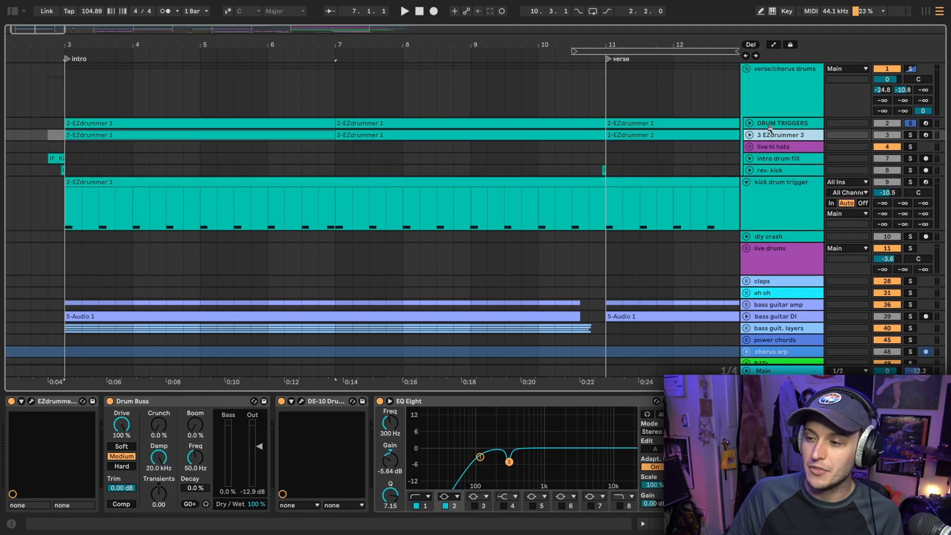
pyautogui.click(770, 126)
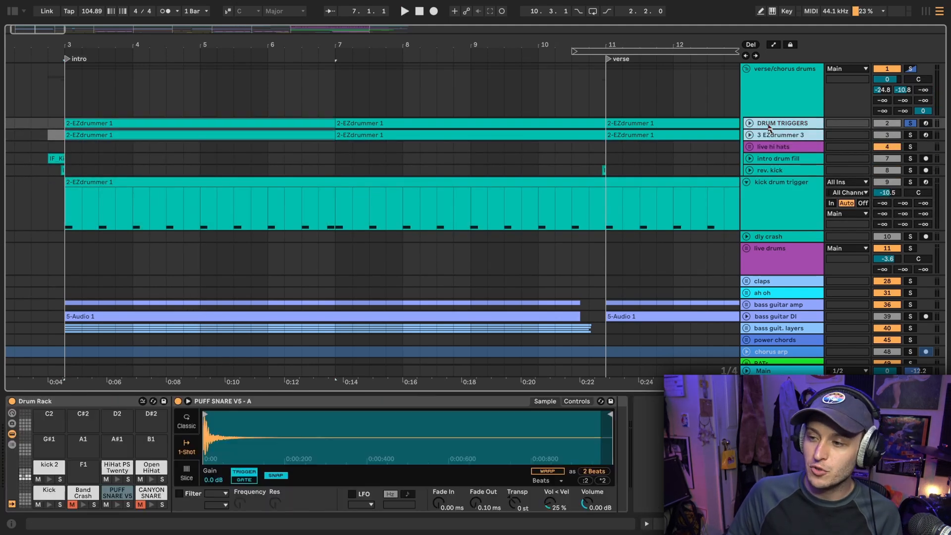
# Inspect the J37 Stereo and Drum Buss settings in the verse/chorus drums group's effect rack, hiding each one after viewing
pyautogui.click(771, 102)
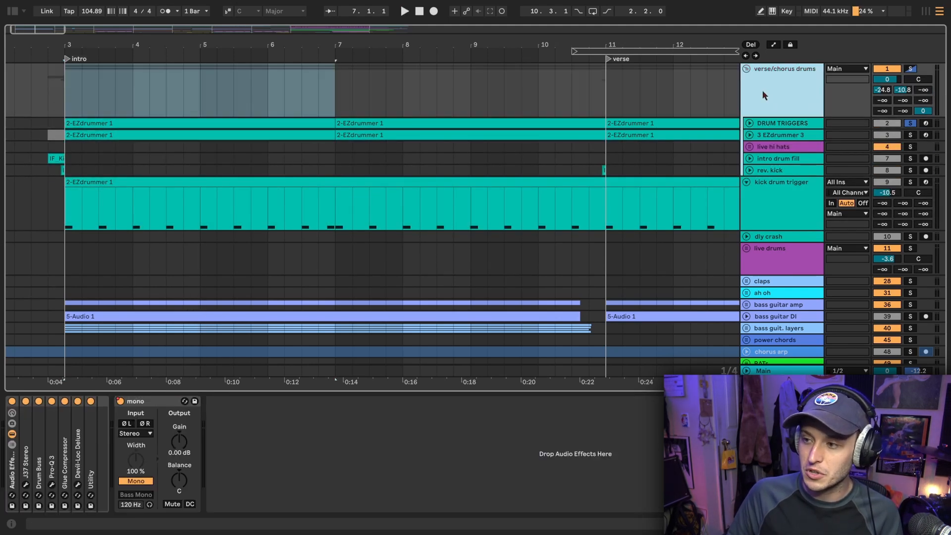
pyautogui.click(26, 485)
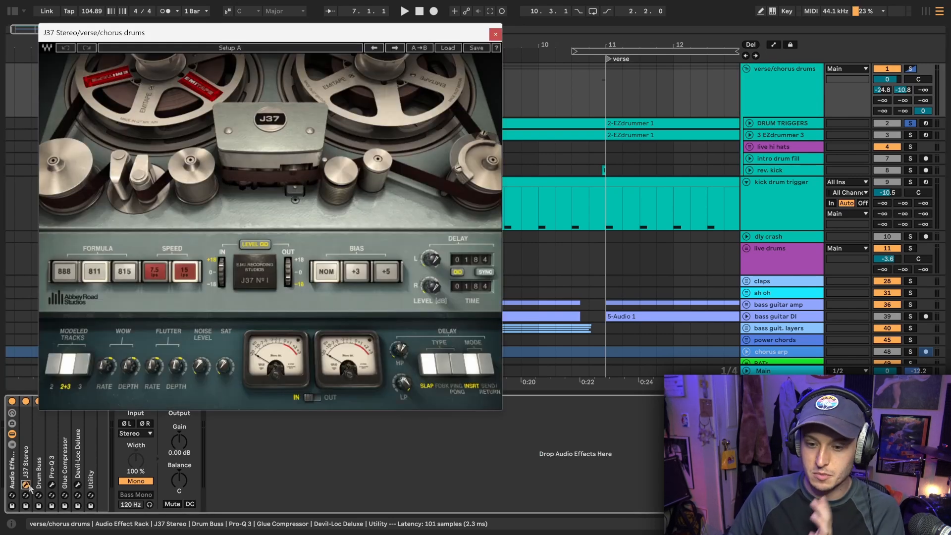
pyautogui.click(26, 485)
pyautogui.doubleClick(38, 416)
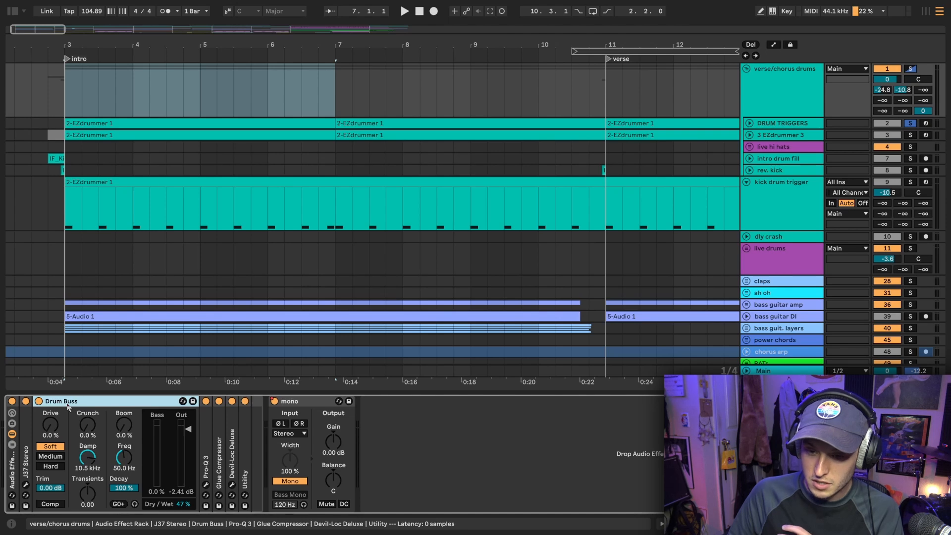
pyautogui.doubleClick(62, 402)
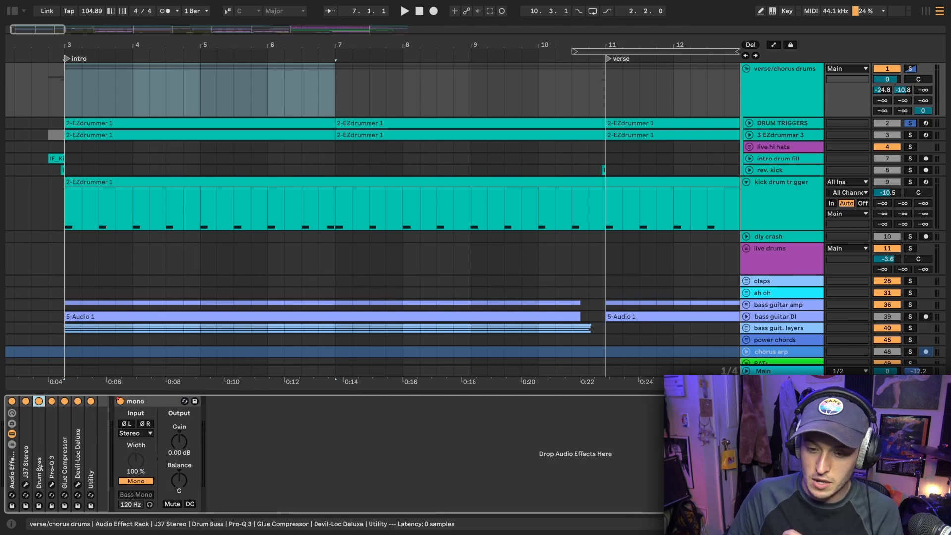
# Inspect the Pro-Q 3, Glue Compressor and Devil-Loc Deluxe settings on the verse/chorus drums group, hiding each one after viewing
pyautogui.click(52, 485)
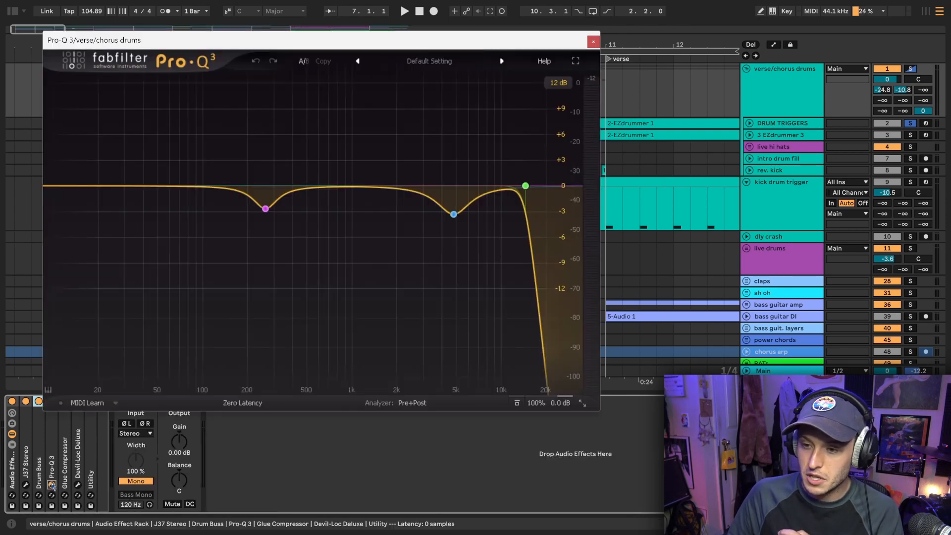
pyautogui.click(52, 485)
pyautogui.doubleClick(64, 402)
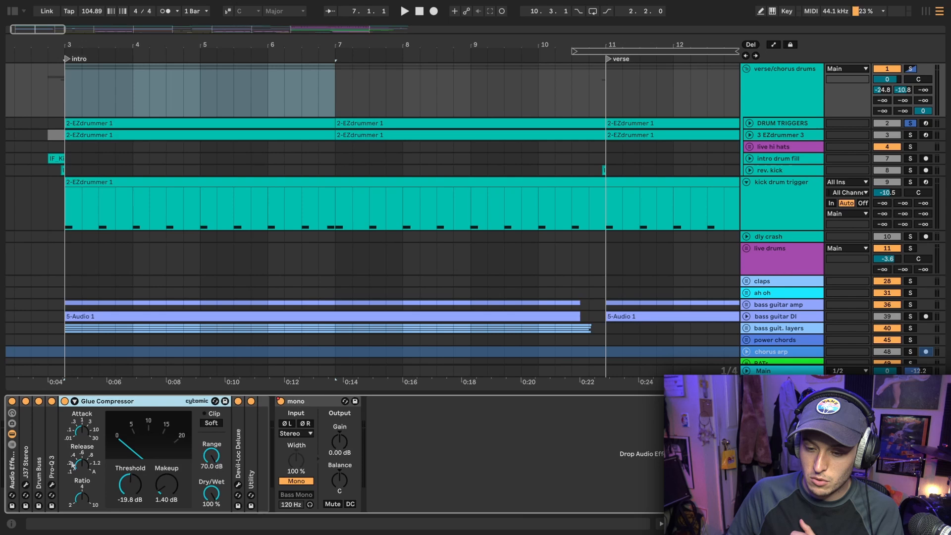
pyautogui.doubleClick(109, 403)
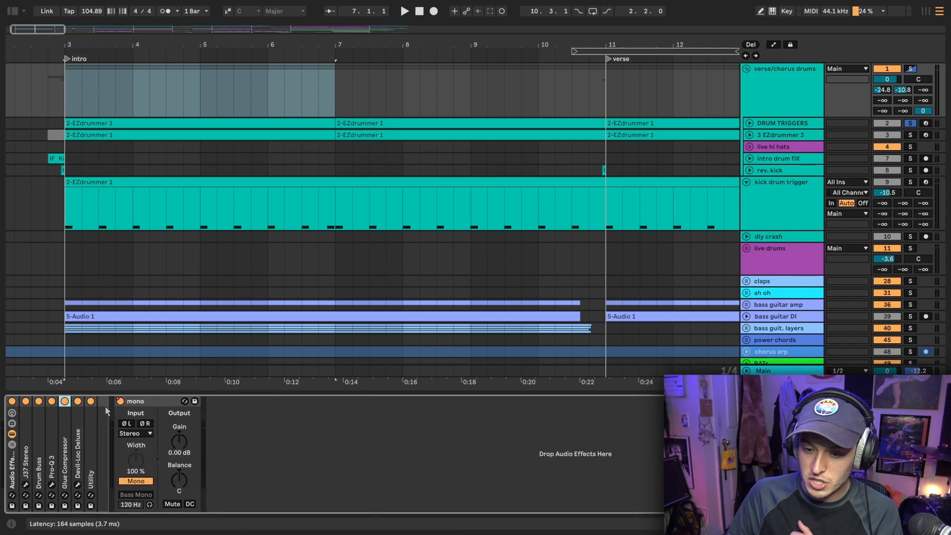
pyautogui.click(77, 485)
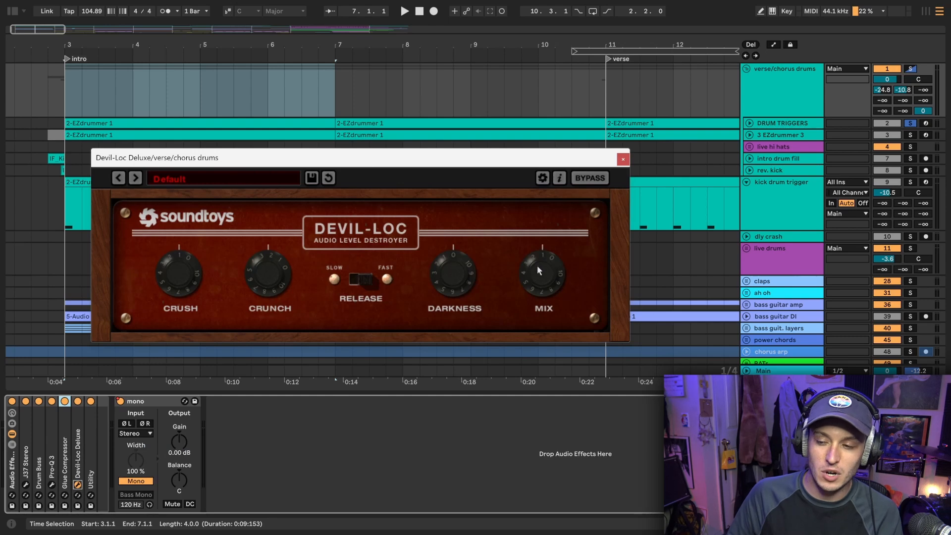
pyautogui.click(624, 160)
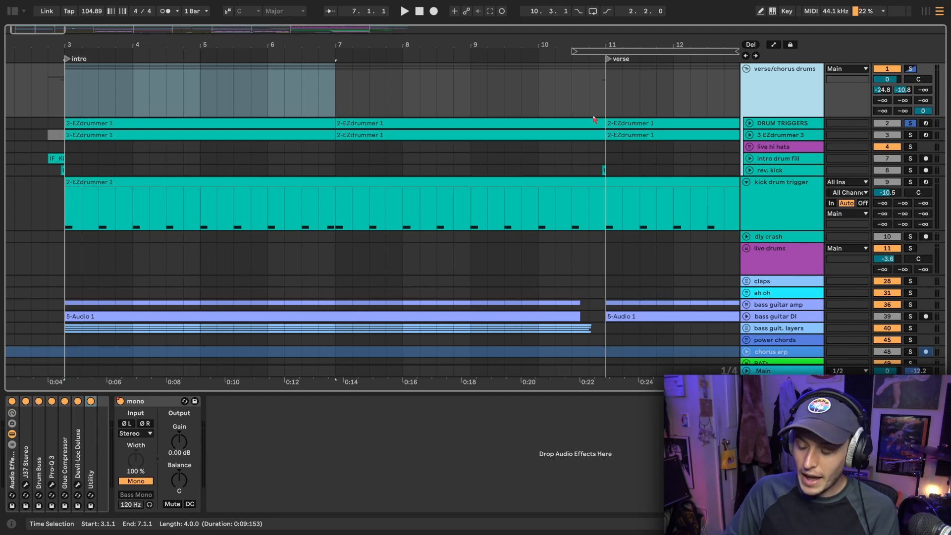
# Compare the kick drum trigger's device chain with the verse/chorus drums group's, and listen to the soloed kick drum trigger from the intro
pyautogui.click(764, 205)
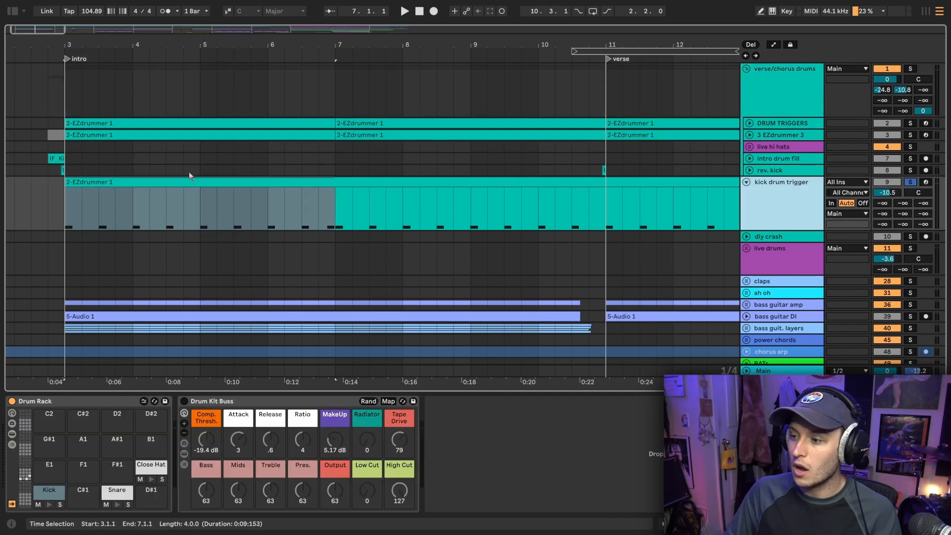
pyautogui.click(752, 90)
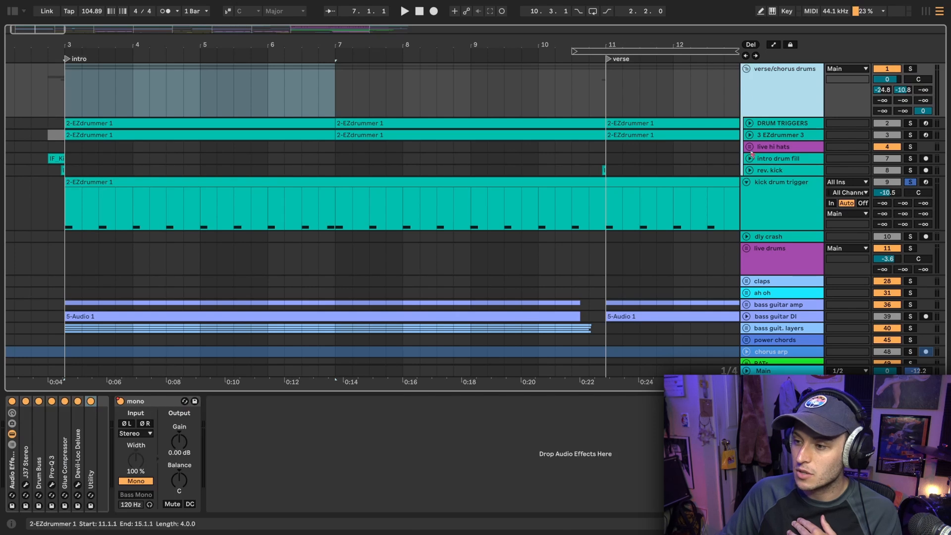
pyautogui.click(774, 187)
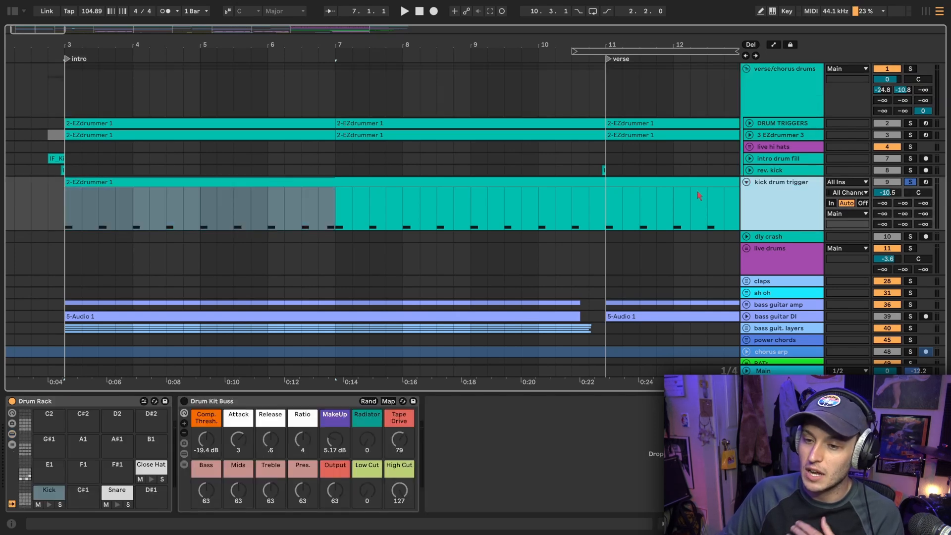
pyautogui.click(63, 216)
pyautogui.press('space')
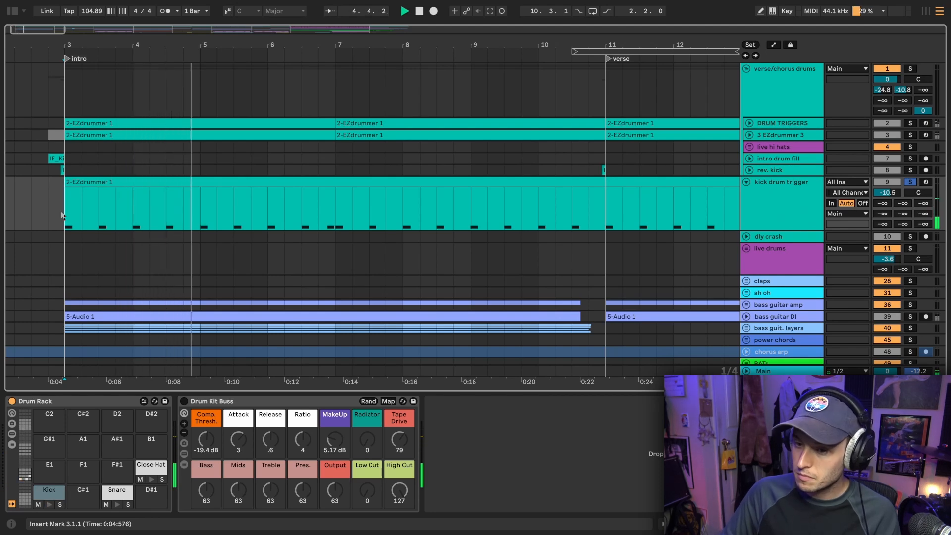
pyautogui.press('space')
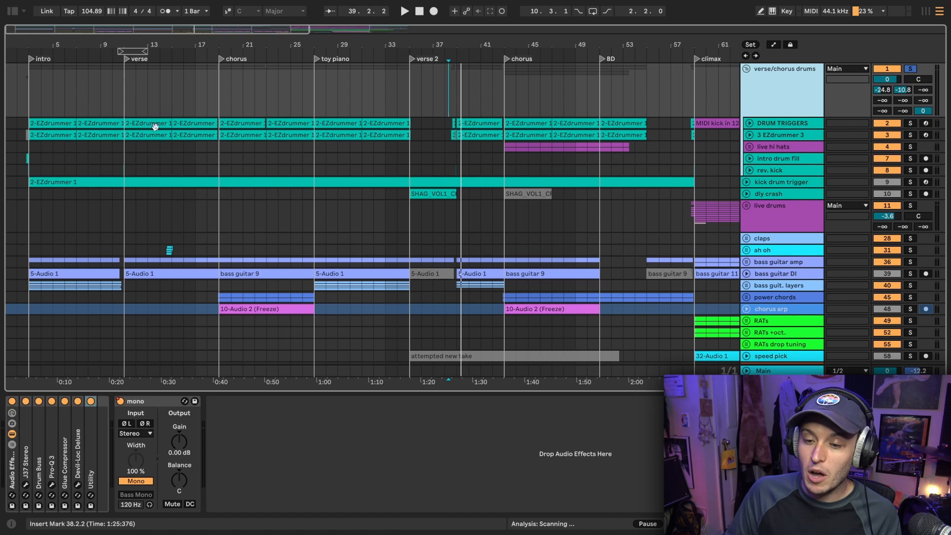
# Show the mono device's Device On automation on the verse/chorus drums group and select its first chorus, from bar 19 to bar 27
pyautogui.rightClick(120, 401)
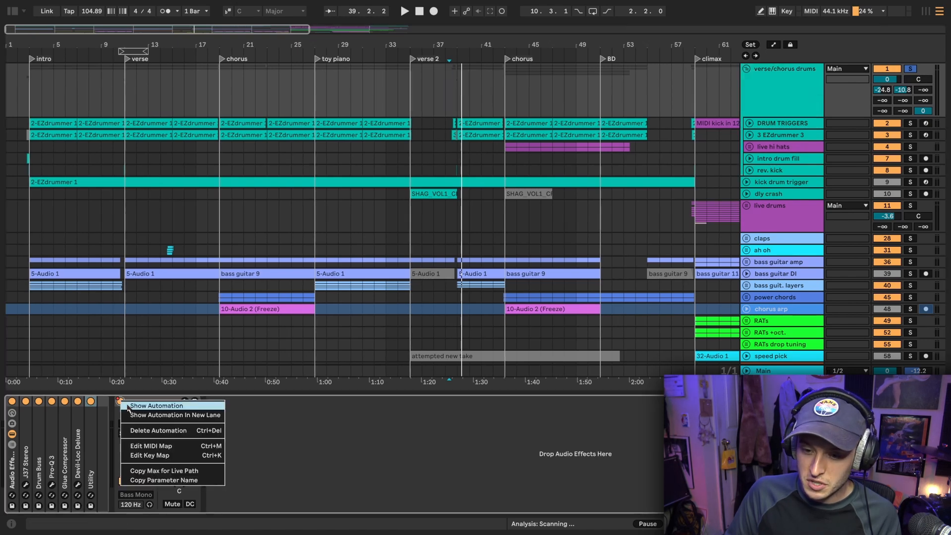
pyautogui.click(130, 405)
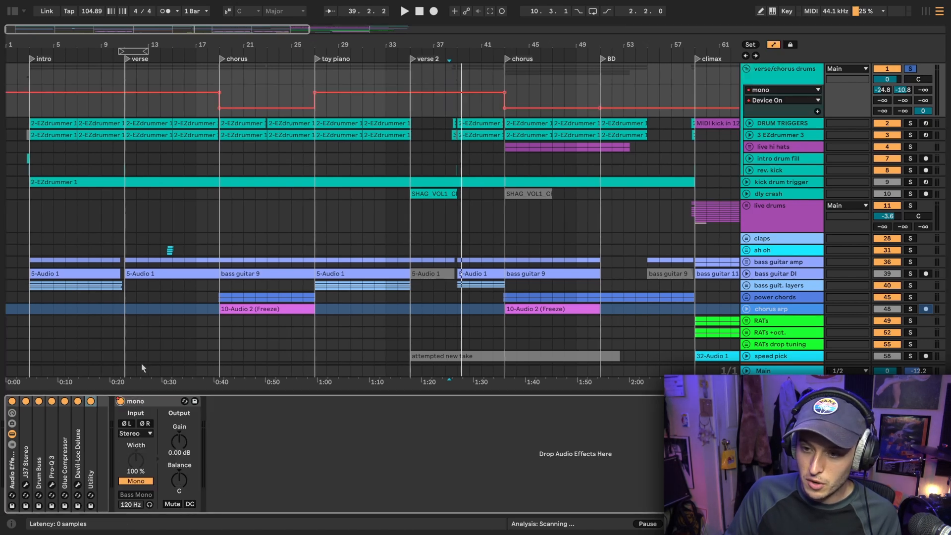
pyautogui.click(29, 110)
pyautogui.moveTo(29, 111); pyautogui.dragTo(319, 79)
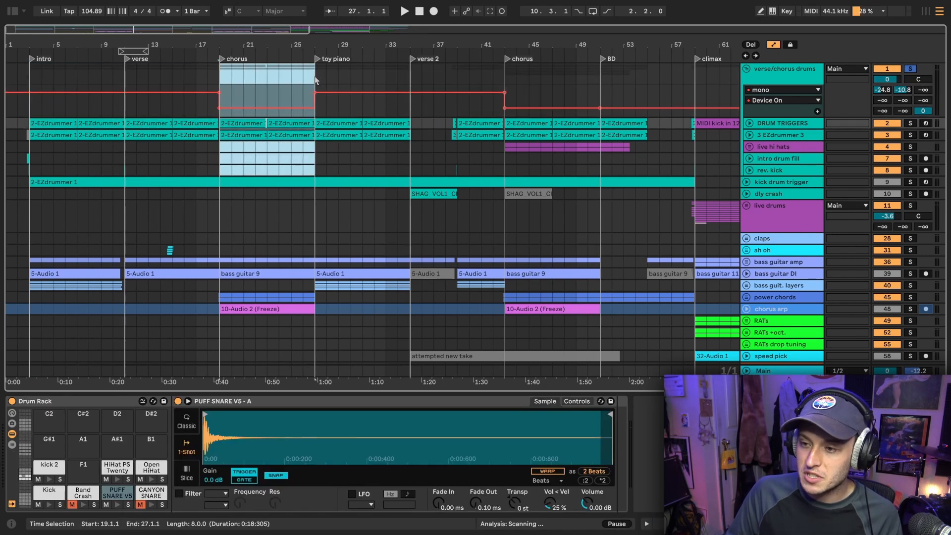
# Select the second chorus in the mono device's Device On automation, from bar 43 to bar 51
pyautogui.moveTo(506, 76); pyautogui.dragTo(601, 79)
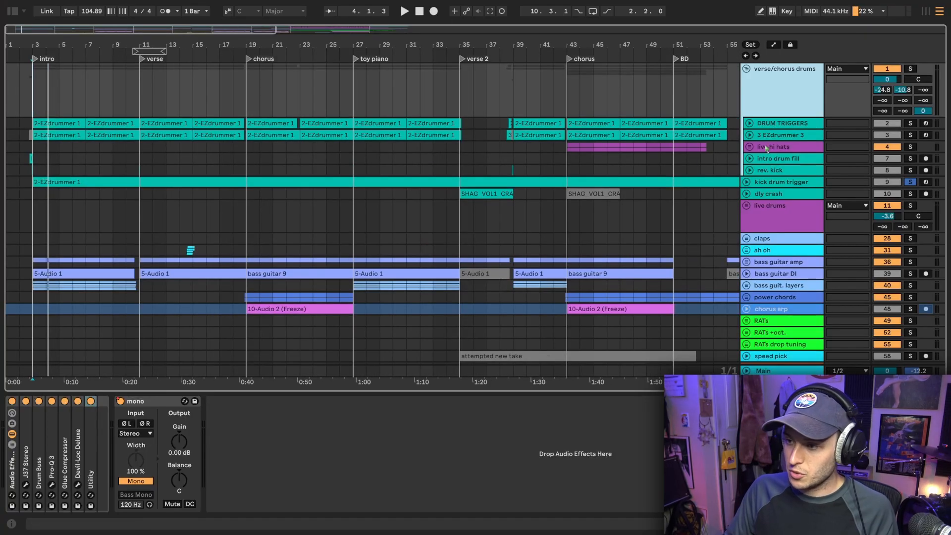
# Expand the intro drum fill track and listen to it soloed from 2.4.1
pyautogui.click(749, 161)
pyautogui.scroll(10, 31, 173)
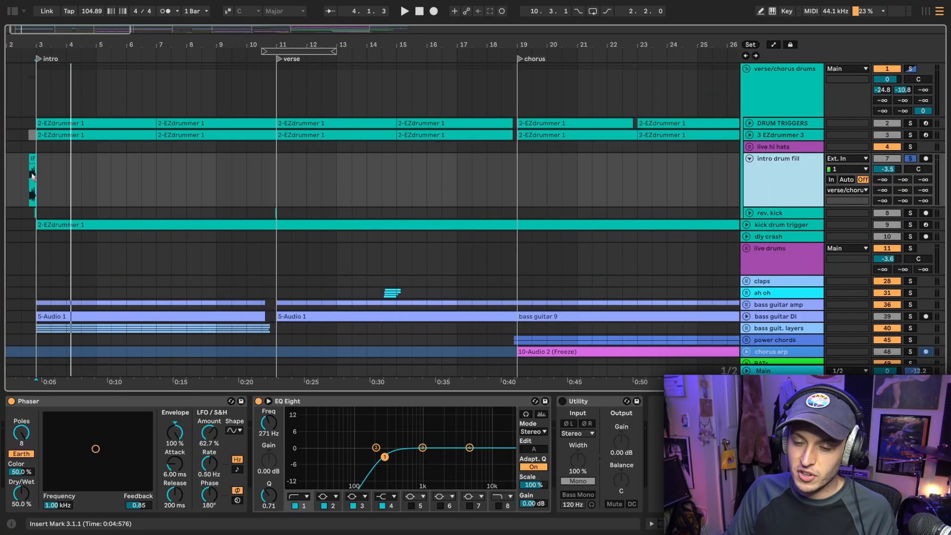
pyautogui.hscroll(-2, 42, 183)
pyautogui.click(66, 187)
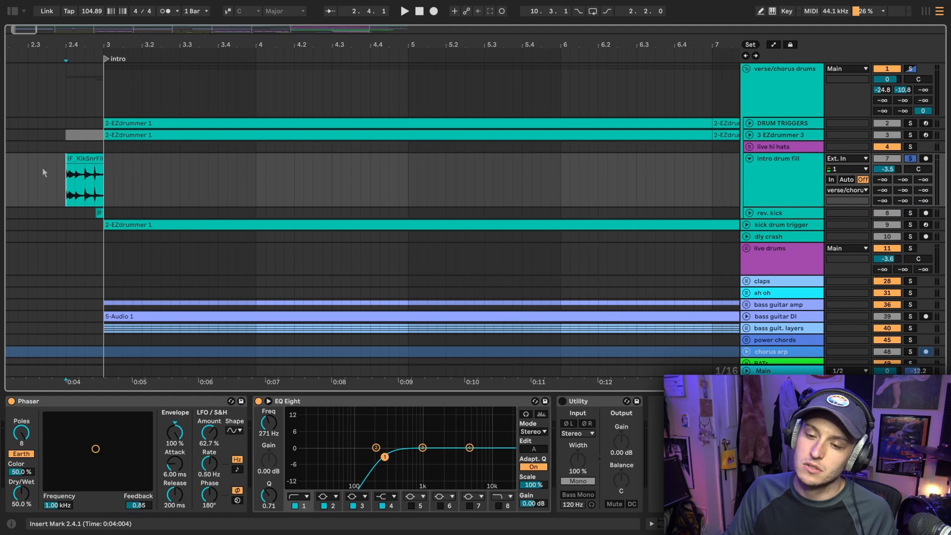
pyautogui.press('space')
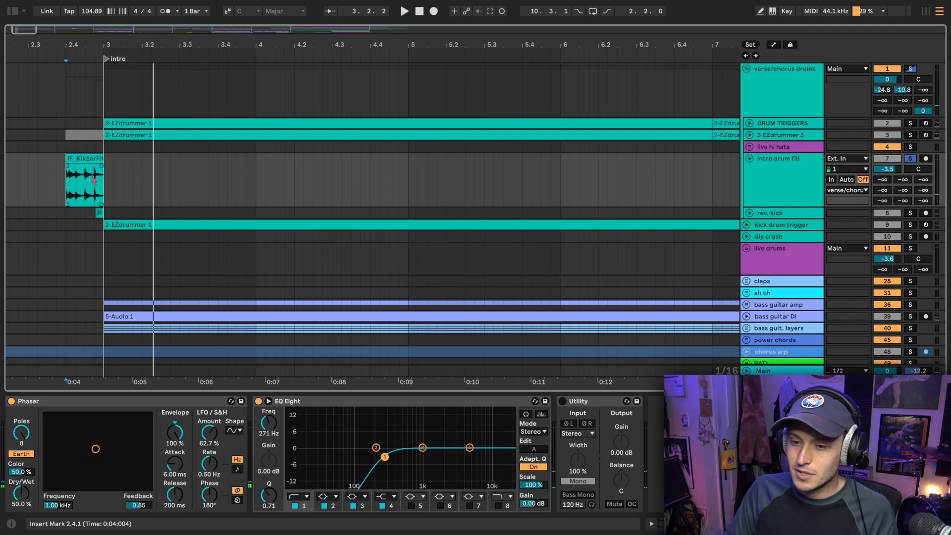
# Select the IF_KikSnrFillA_110-03 clip, inspect its waveform up close, and return the insert marker to its start
pyautogui.moveTo(42, 43); pyautogui.dragTo(42, 85)
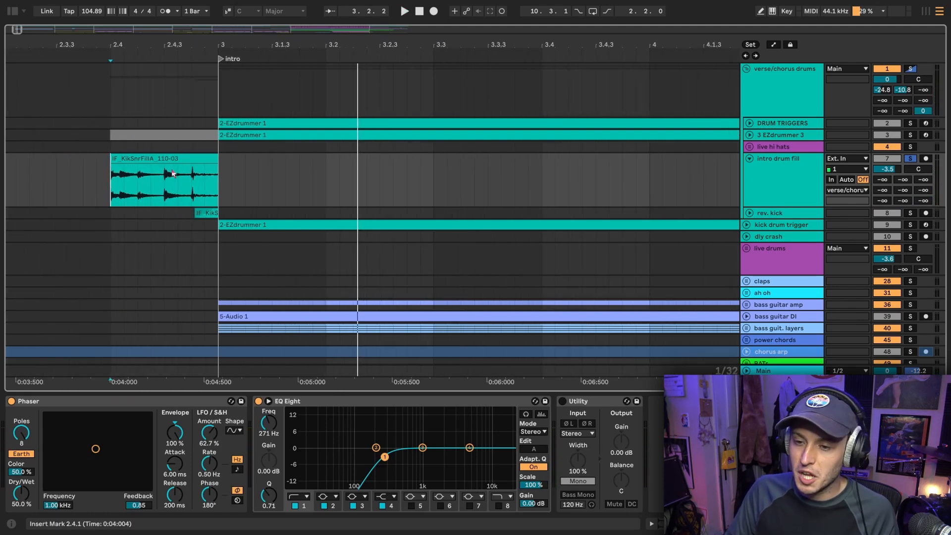
pyautogui.click(157, 159)
pyautogui.moveTo(120, 44); pyautogui.dragTo(147, 70)
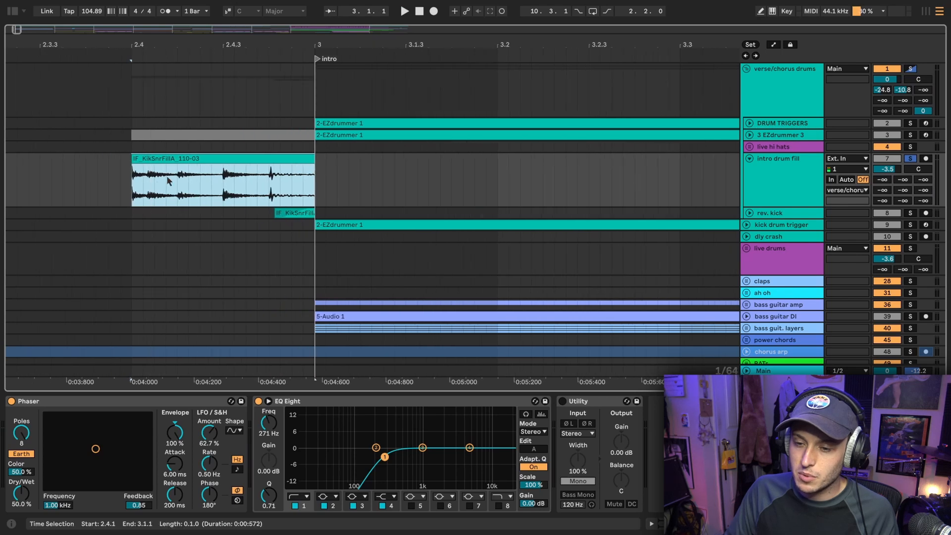
pyautogui.click(128, 187)
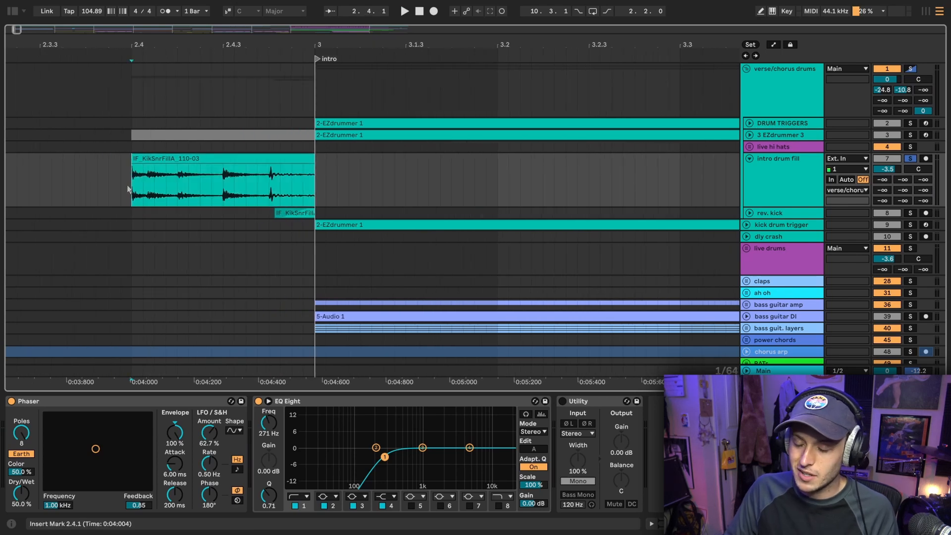
# Show the source of the intro fill in the browser by expanding the musicradar-instant-fill-samples folder and its 110bpm subfolder
pyautogui.hotkey('ctrl', 'alt', 'b')
pyautogui.click(92, 257)
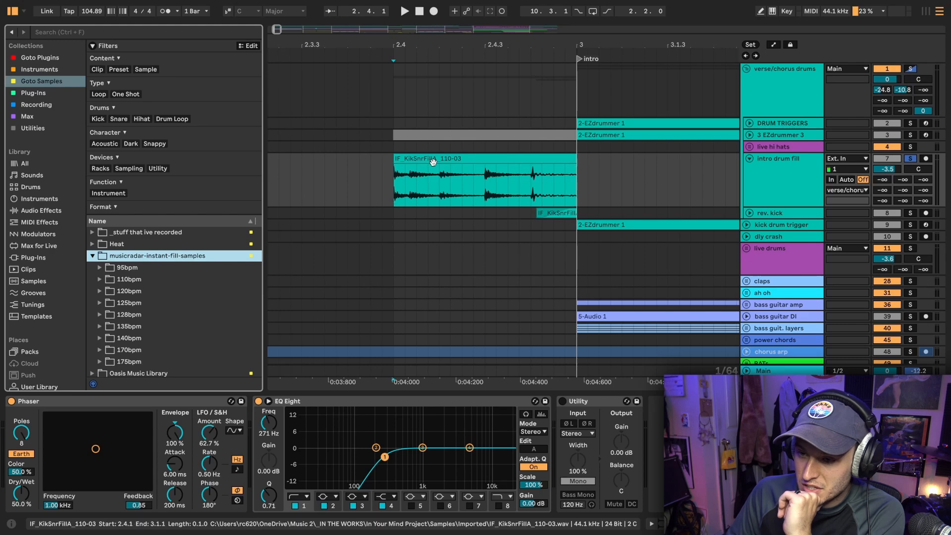
pyautogui.click(475, 158)
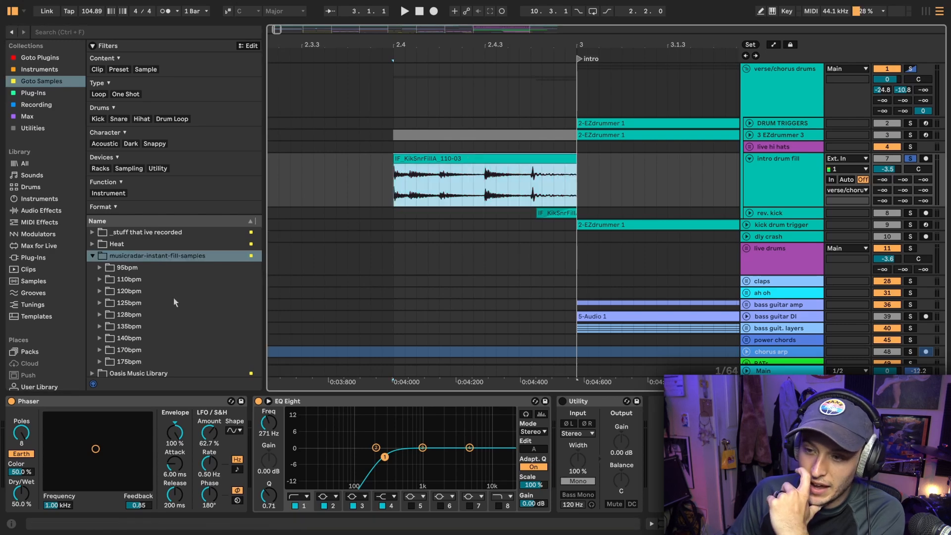
pyautogui.click(101, 281)
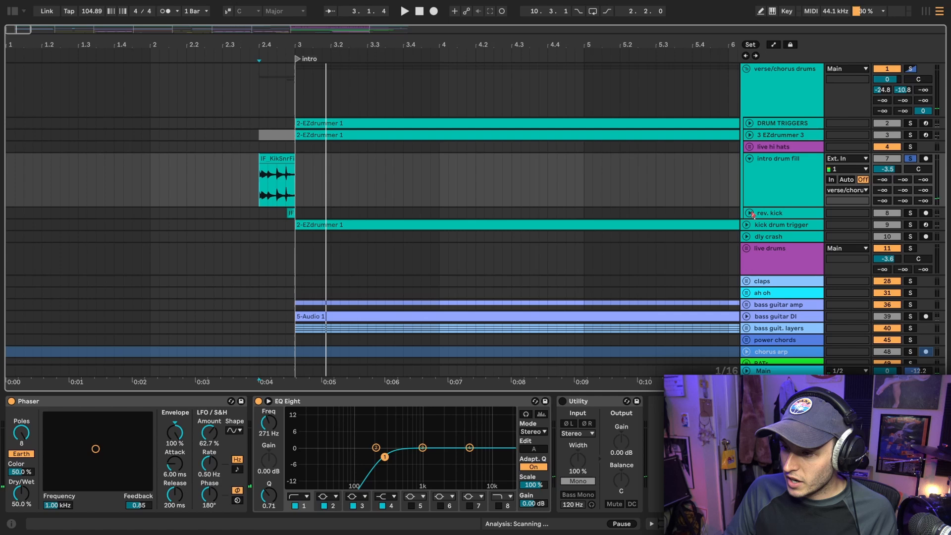
# Expand the rev. kick track, solo it and listen to the reversed kick before the intro from 2.4.1
pyautogui.click(749, 213)
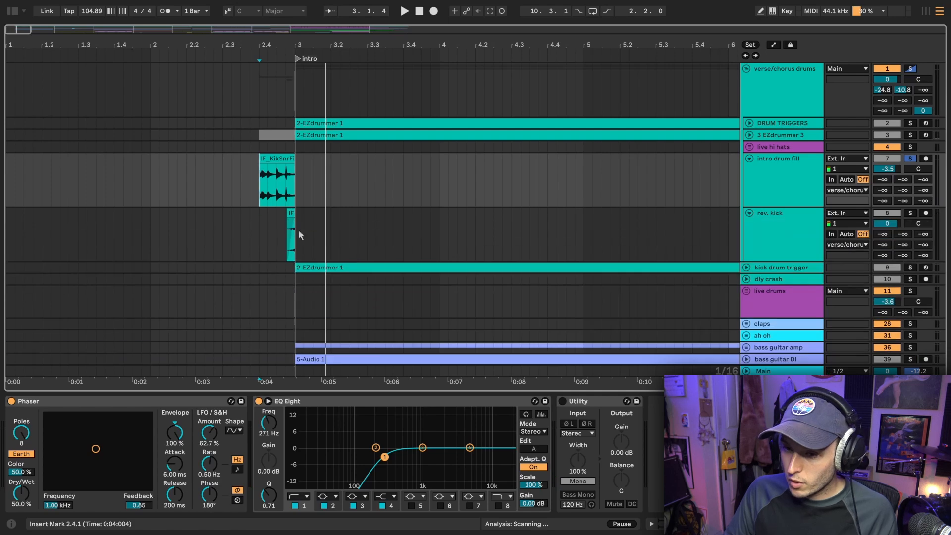
pyautogui.click(268, 232)
pyautogui.click(780, 227)
pyautogui.press('s')
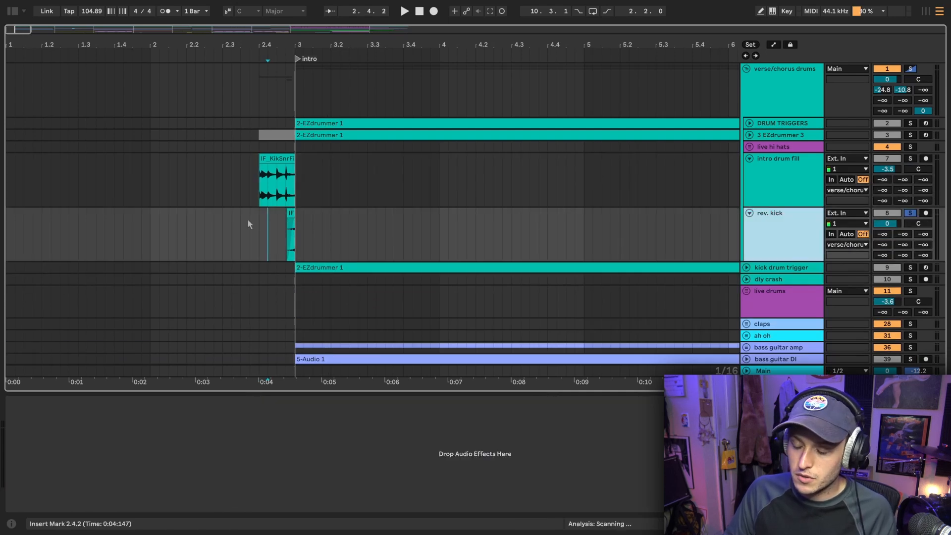
pyautogui.click(258, 233)
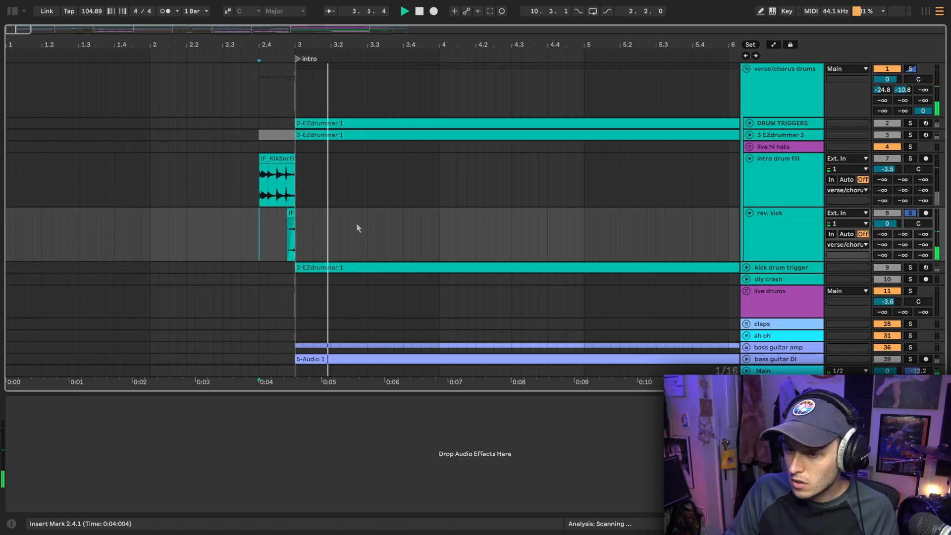
pyautogui.press('space')
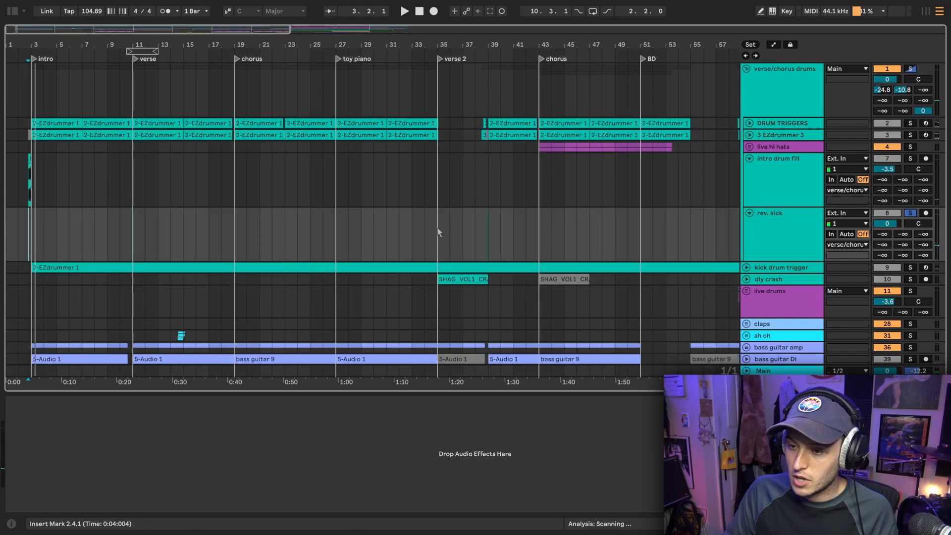
# Listen to the reversed kick leading into bar 39, first soloed and also with the full mix from 38.1.1
pyautogui.scroll(5, 488, 228)
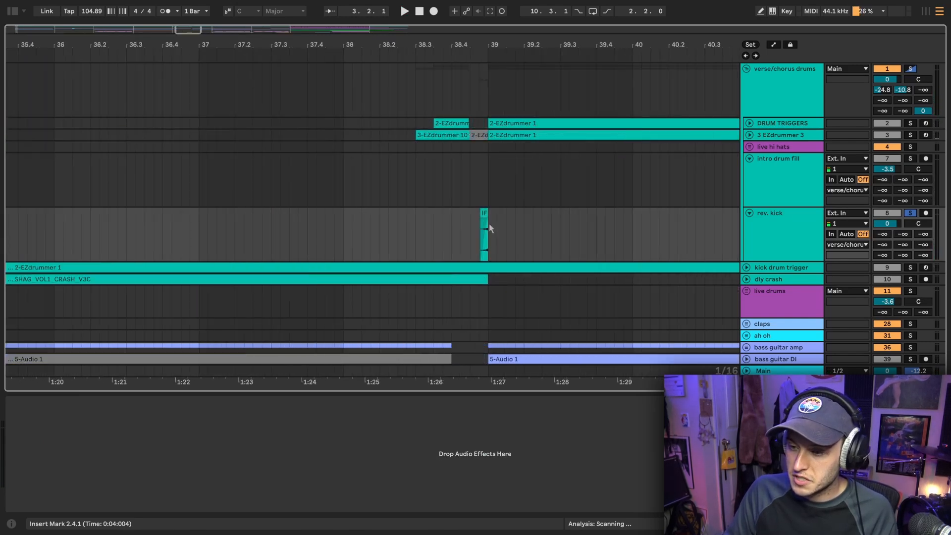
pyautogui.click(464, 226)
pyautogui.scroll(-2, 463, 228)
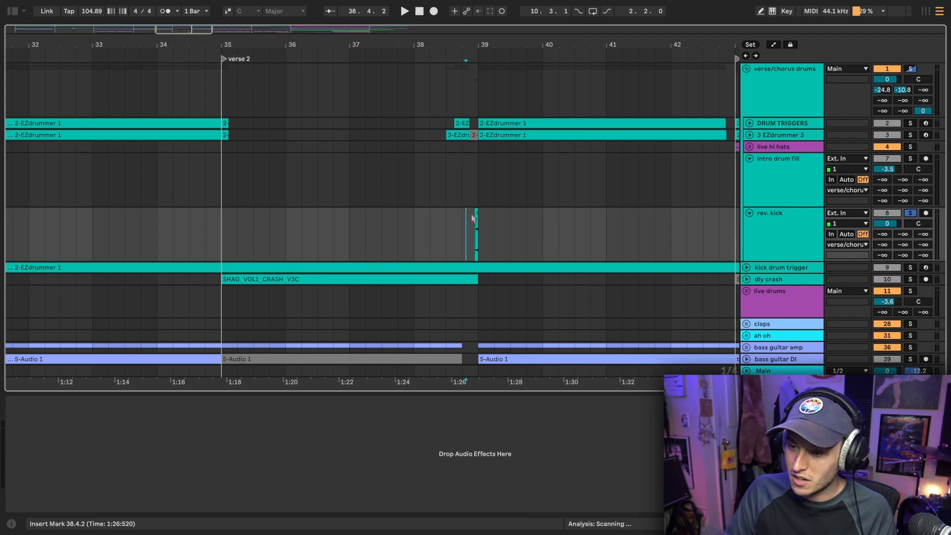
pyautogui.press('space')
pyautogui.hscroll(1, 505, 181)
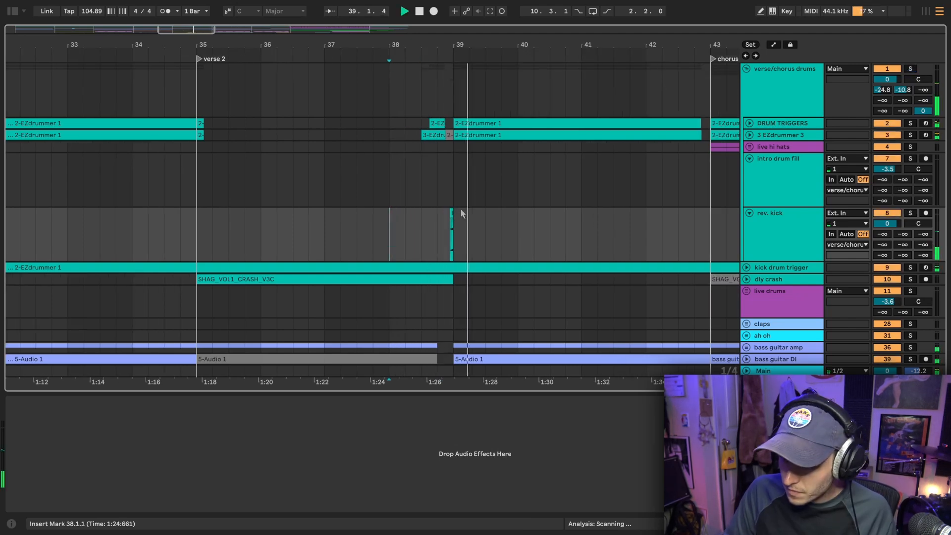
pyautogui.press('space')
pyautogui.scroll(3, 463, 216)
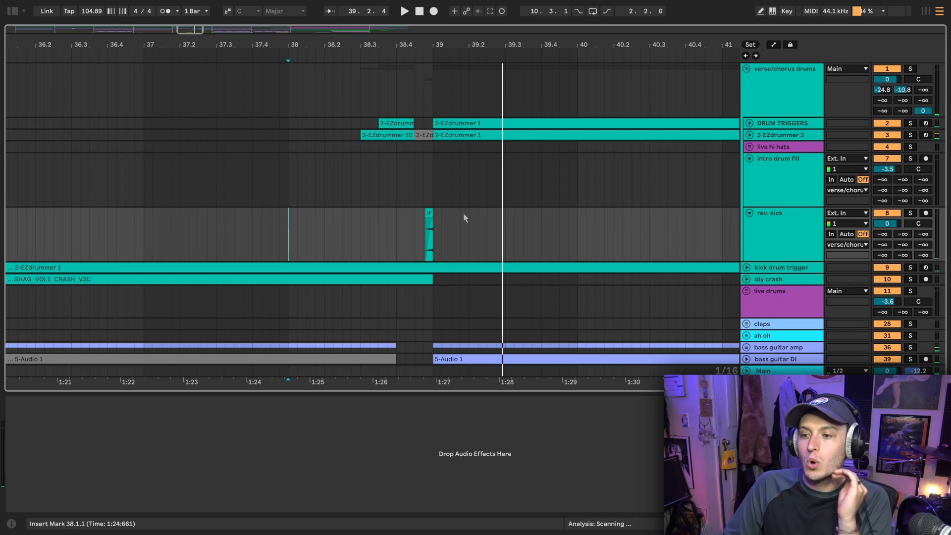
# Solo the verse/chorus drums group and listen to its lead-in to bar 39 from 38.2.2
pyautogui.click(334, 237)
pyautogui.click(807, 87)
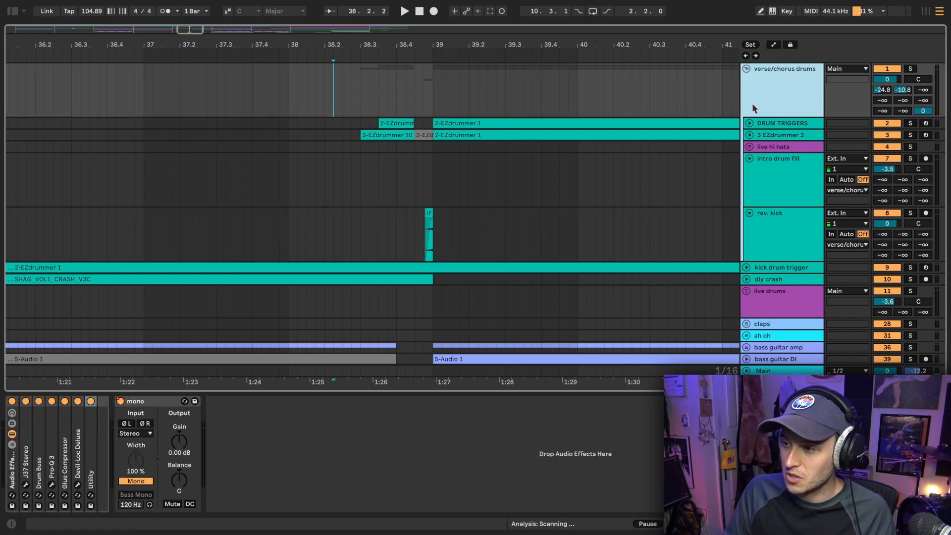
pyautogui.press('s')
pyautogui.press('space')
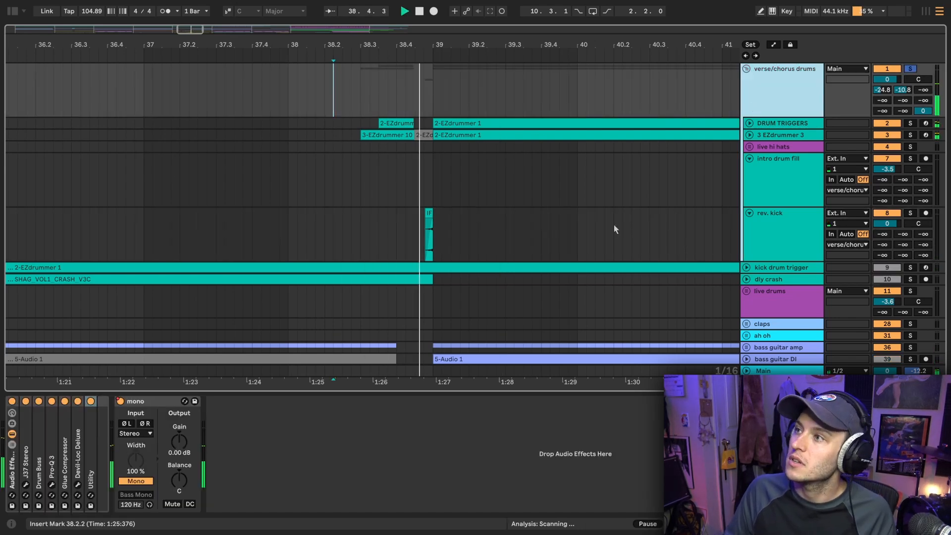
pyautogui.press('space')
# Examine the verse/chorus drums group's arrangement across the choruses, BD and climax sections
pyautogui.scroll(-5, 445, 189)
pyautogui.hscroll(10, 444, 185)
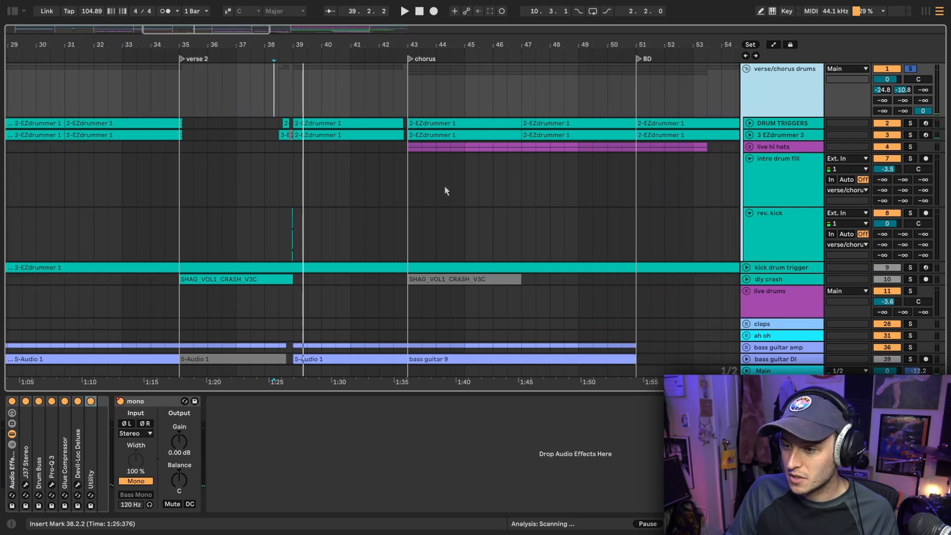
pyautogui.scroll(-5, 554, 230)
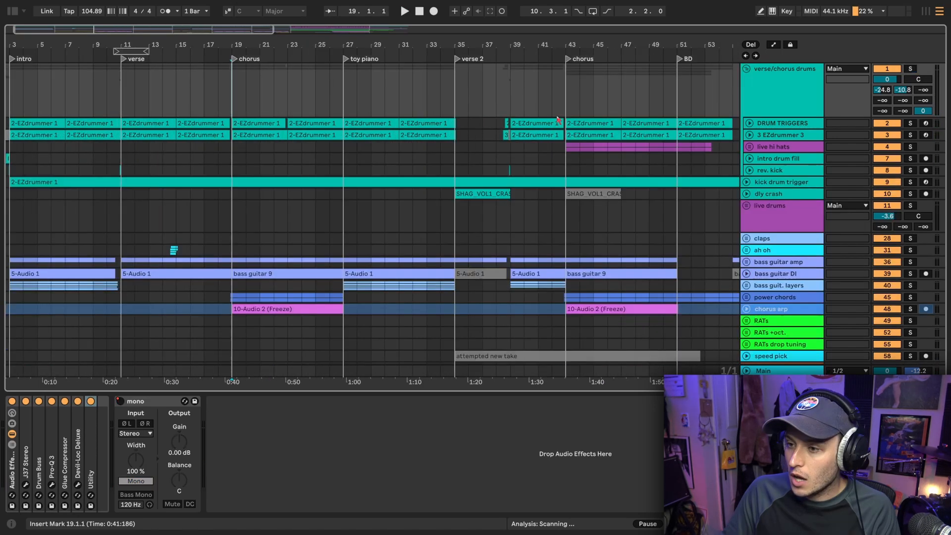
pyautogui.hscroll(5, 409, 100)
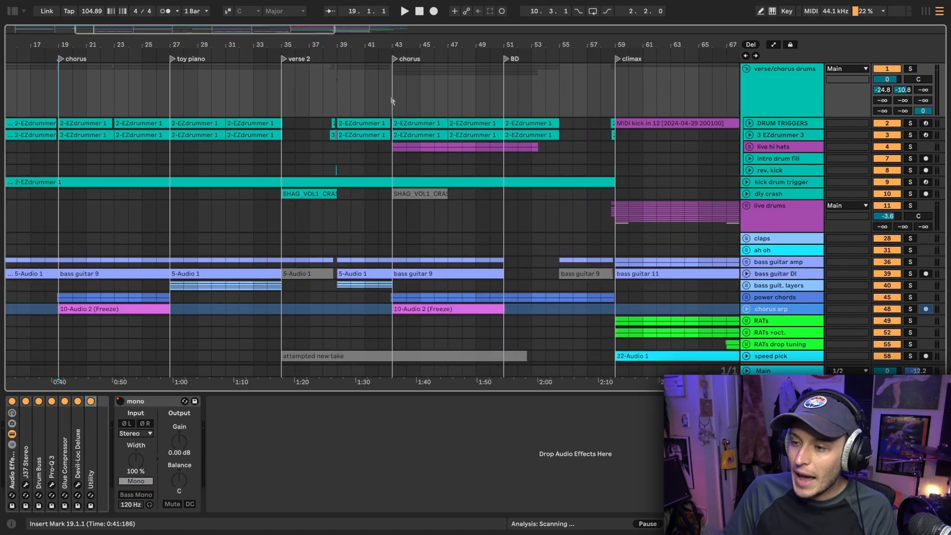
pyautogui.scroll(5, 406, 105)
pyautogui.hscroll(2, 463, 106)
pyautogui.scroll(-5, 460, 105)
pyautogui.hscroll(3, 417, 89)
pyautogui.moveTo(419, 88); pyautogui.dragTo(631, 93)
pyautogui.hscroll(1, 631, 94)
pyautogui.click(626, 96)
pyautogui.scroll(5, 287, 95)
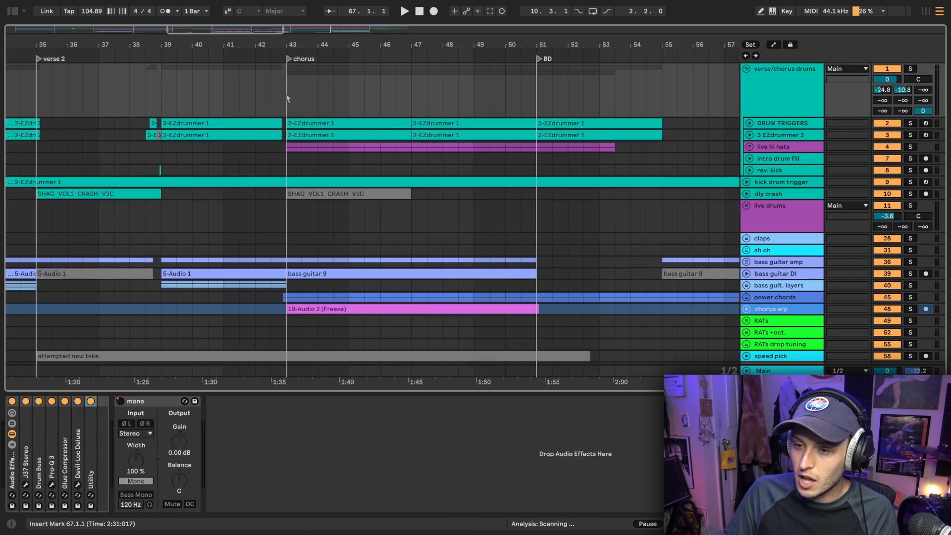
# Unfold the live hi hats group, show its effect chain, and listen to it soloed from the second chorus at bar 43
pyautogui.click(750, 147)
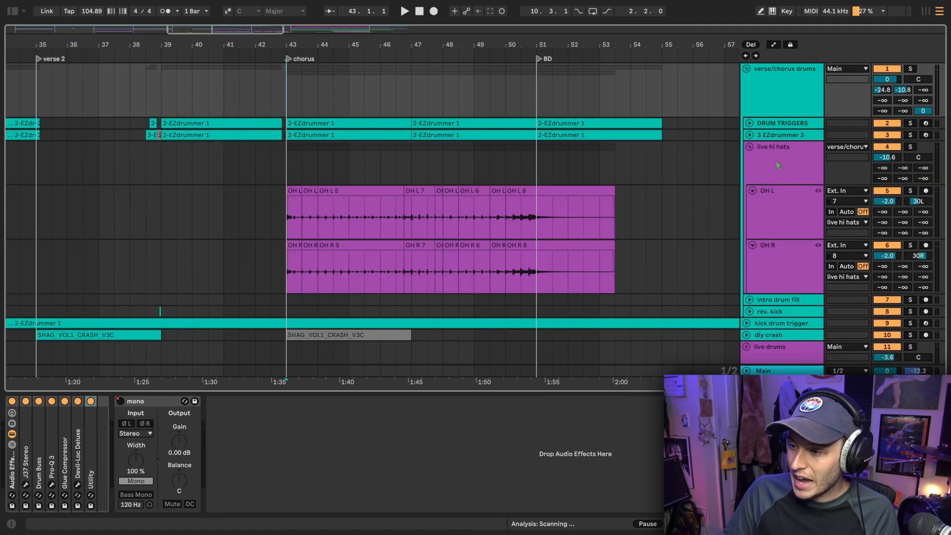
pyautogui.click(777, 169)
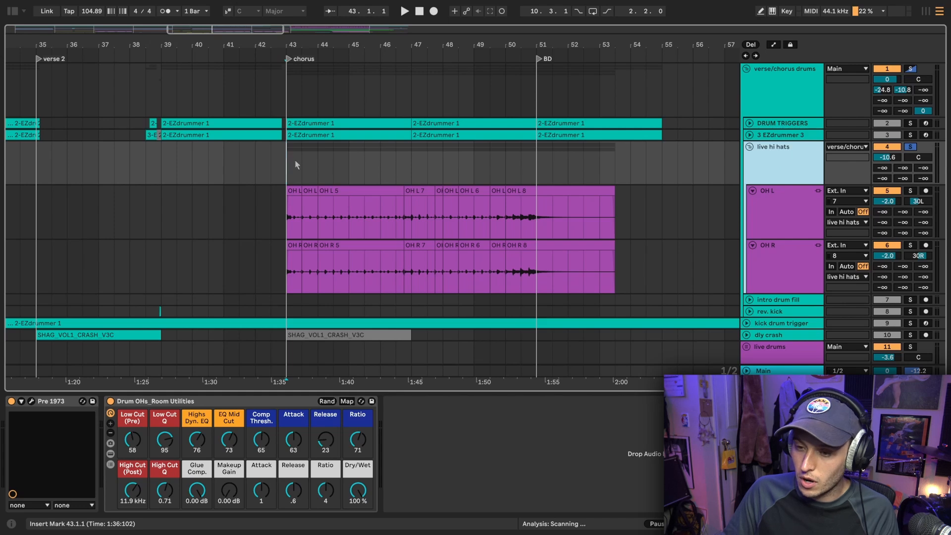
pyautogui.scroll(3, 297, 165)
pyautogui.press('space')
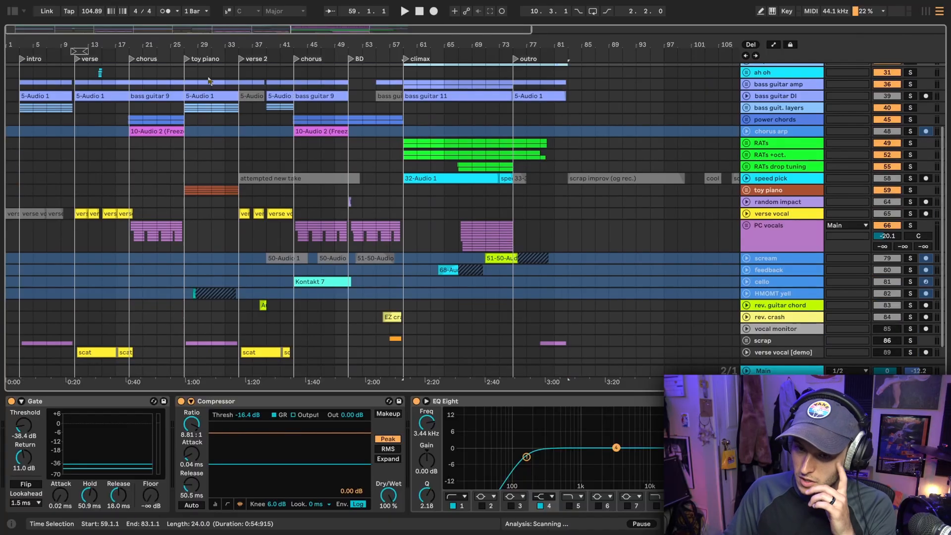
# Unfold and solo the bass guit. layers group, showing its four intro clips and effects, with the insert marker at 3.1.1
pyautogui.moveTo(30, 40); pyautogui.dragTo(113, 40)
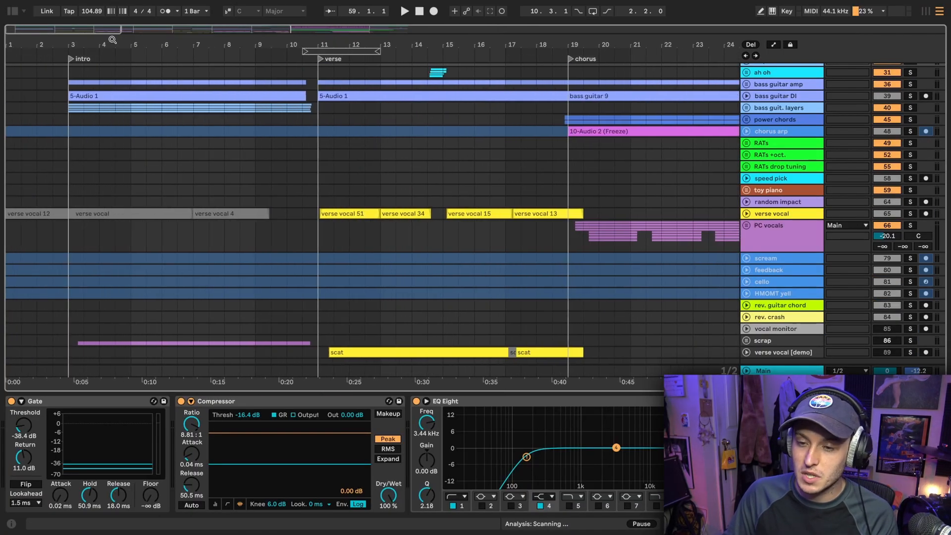
pyautogui.click(66, 122)
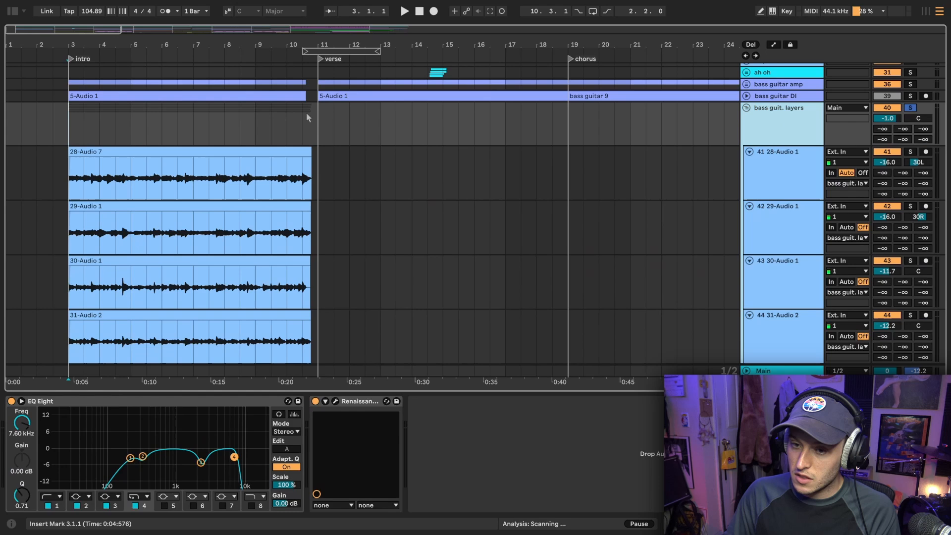
pyautogui.scroll(-3, 306, 112)
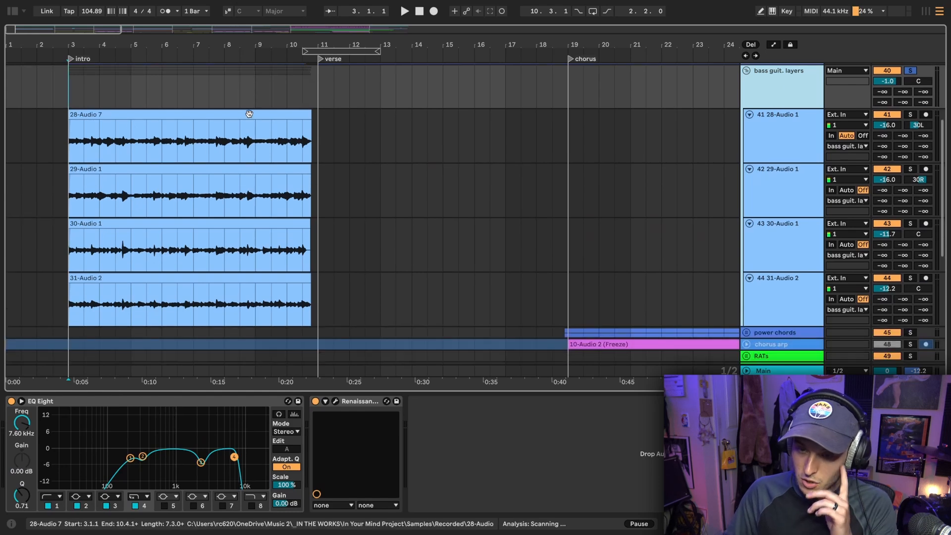
pyautogui.scroll(1, 94, 119)
# Check the device chains of the four bass layer tracks and listen to the soloed layers group from the intro
pyautogui.click(820, 128)
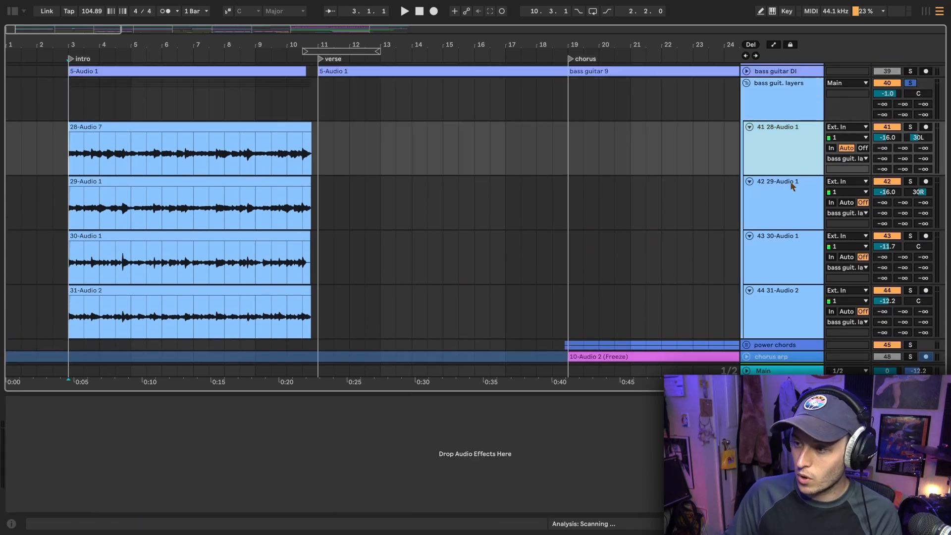
pyautogui.click(792, 185)
pyautogui.click(788, 240)
pyautogui.click(789, 307)
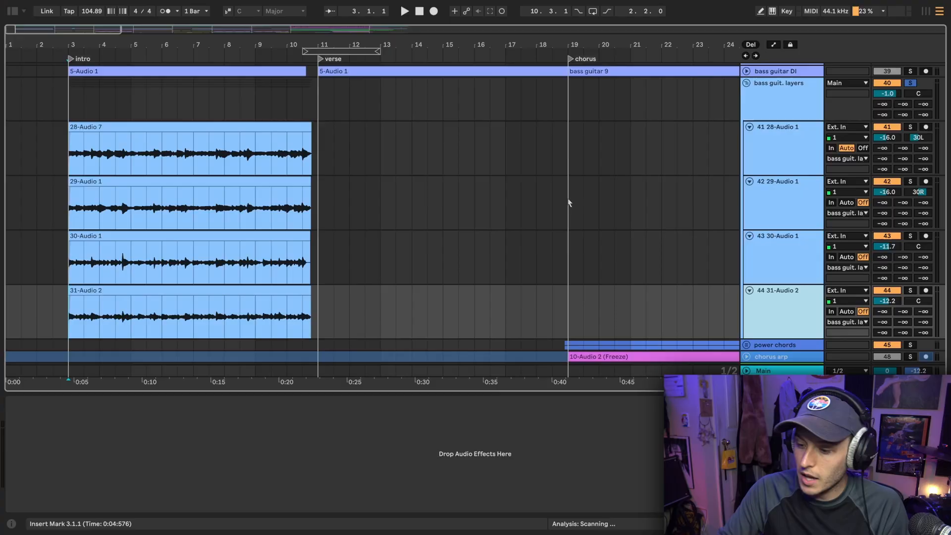
pyautogui.click(62, 108)
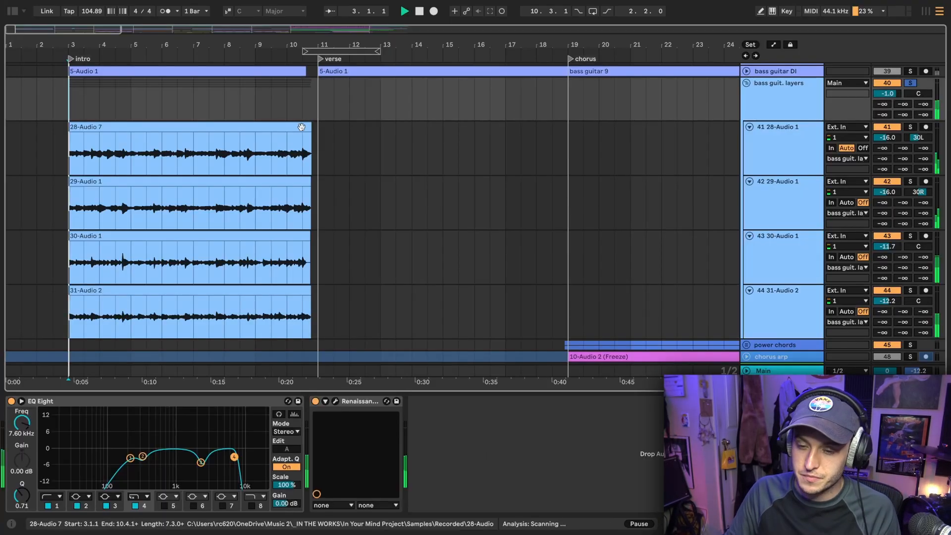
pyautogui.press('space')
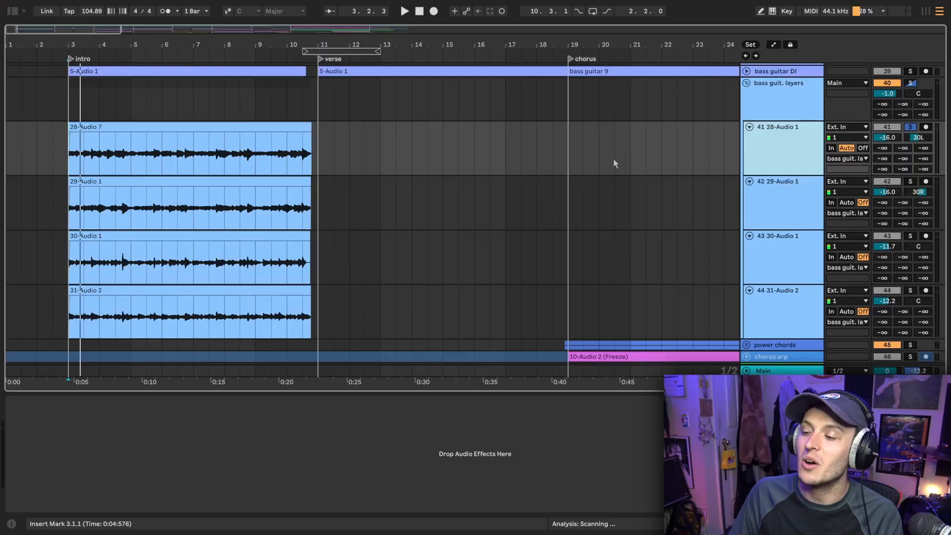
# Solo the 29-Audio 1 bass layer together with 28-Audio 1 and listen to the pair from the intro
pyautogui.click(781, 197)
pyautogui.press('s')
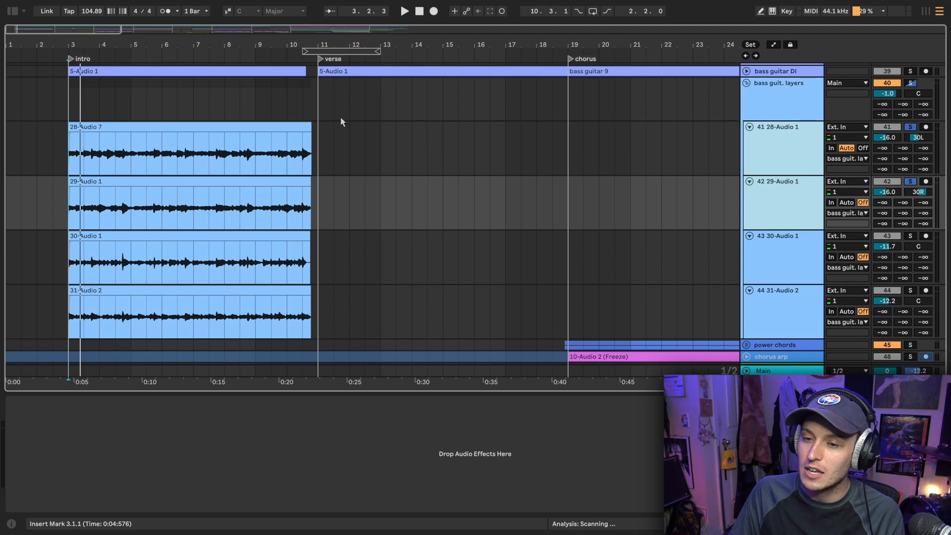
pyautogui.press('space')
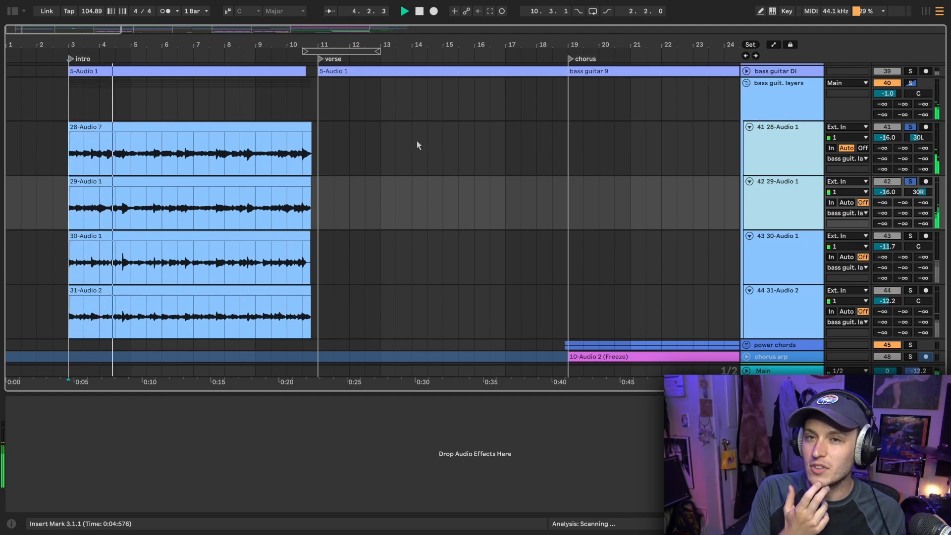
pyautogui.press('space')
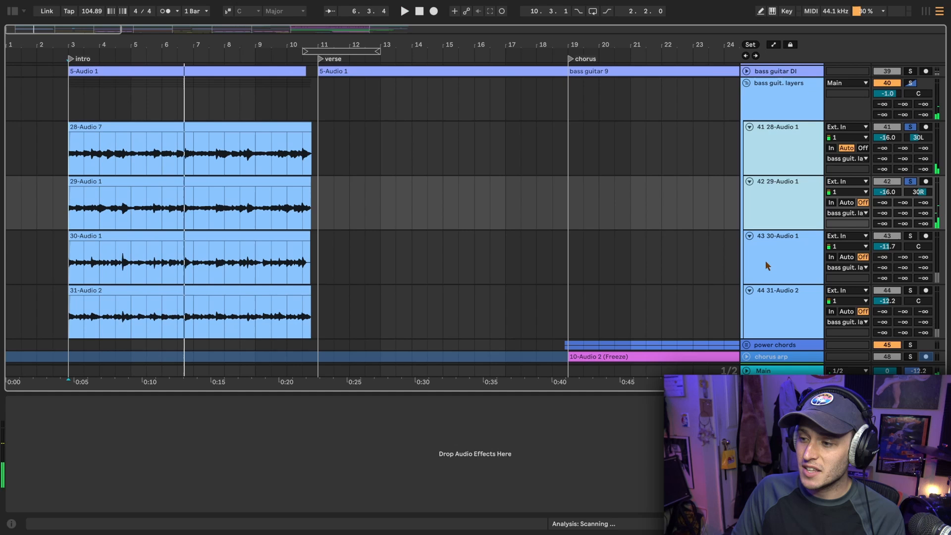
# Listen to the 30-Audio 1 and 31-Audio 2 bass layers from the intro, each soloed on its own
pyautogui.click(765, 261)
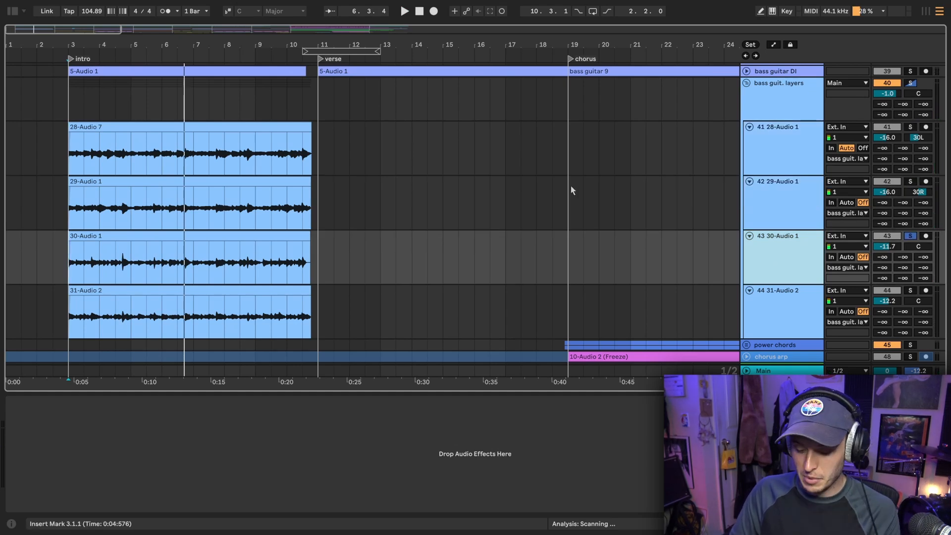
pyautogui.press('space')
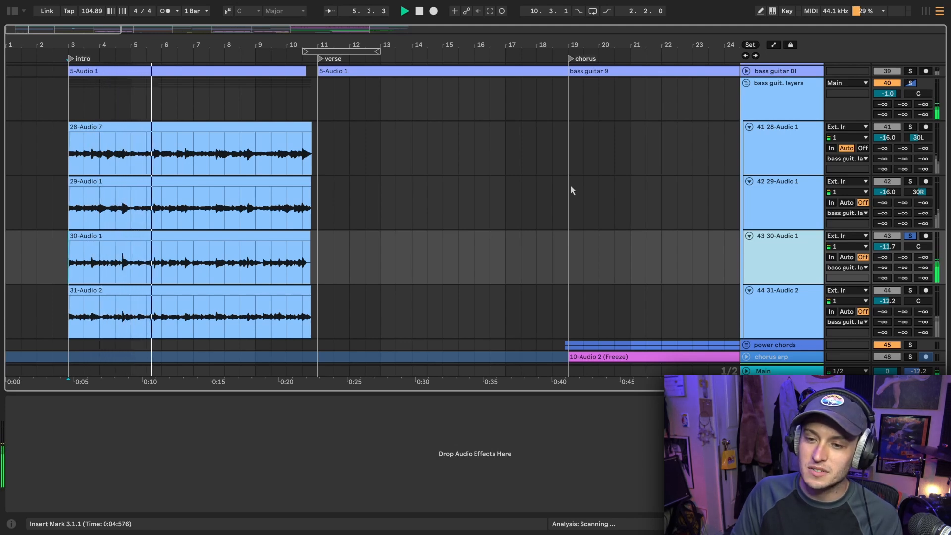
pyautogui.scroll(-1, 446, 151)
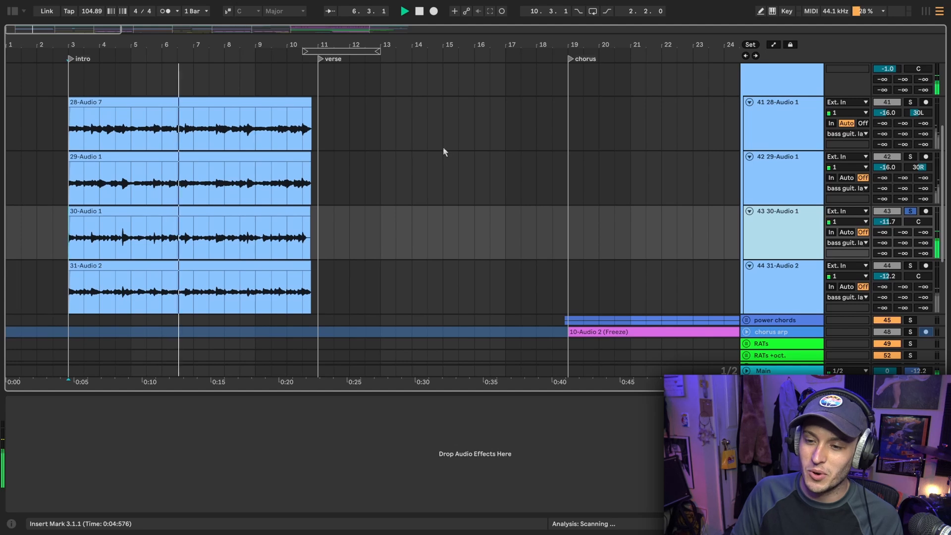
pyautogui.press('space')
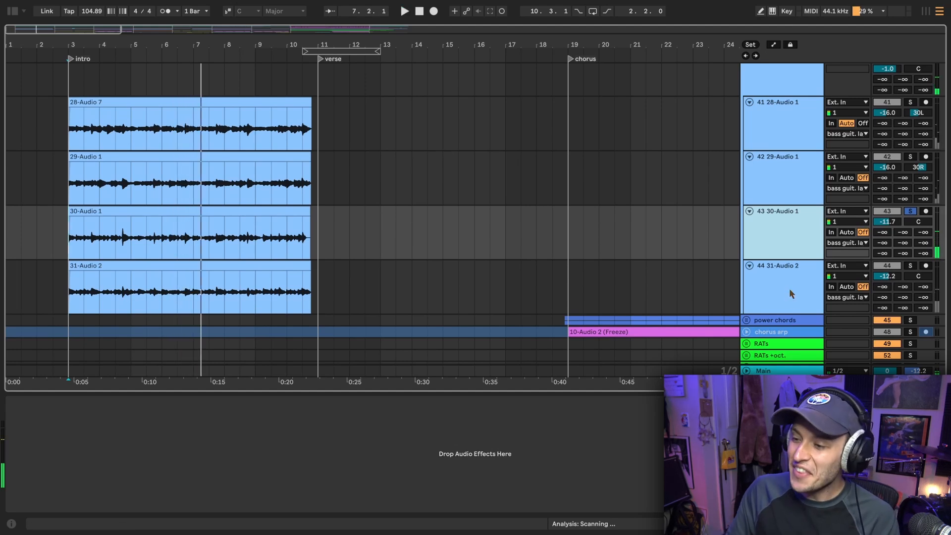
pyautogui.click(789, 289)
pyautogui.press('space')
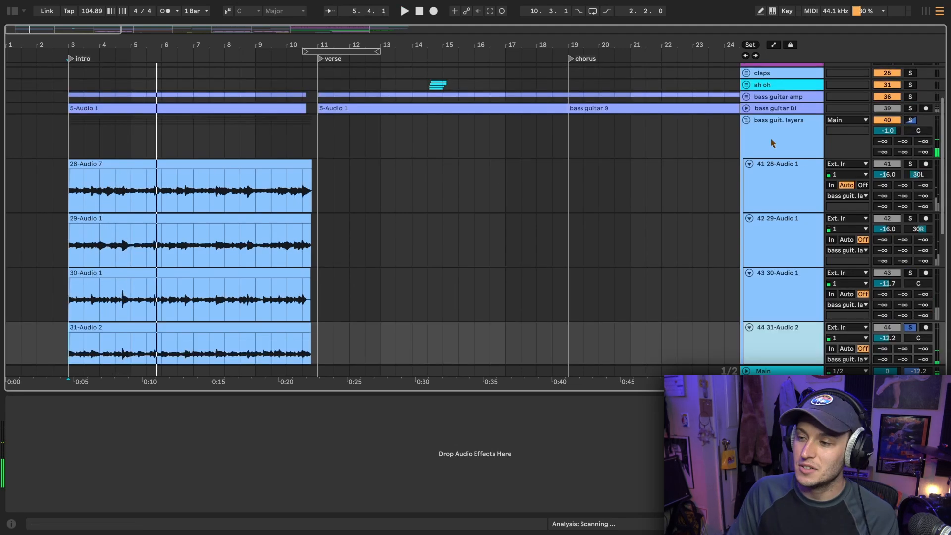
# Listen to the full bass layers group soloed with the bass guitar amp, bass guitar DI and verse/chorus drums through the intro into the verse
pyautogui.click(771, 140)
pyautogui.press('s')
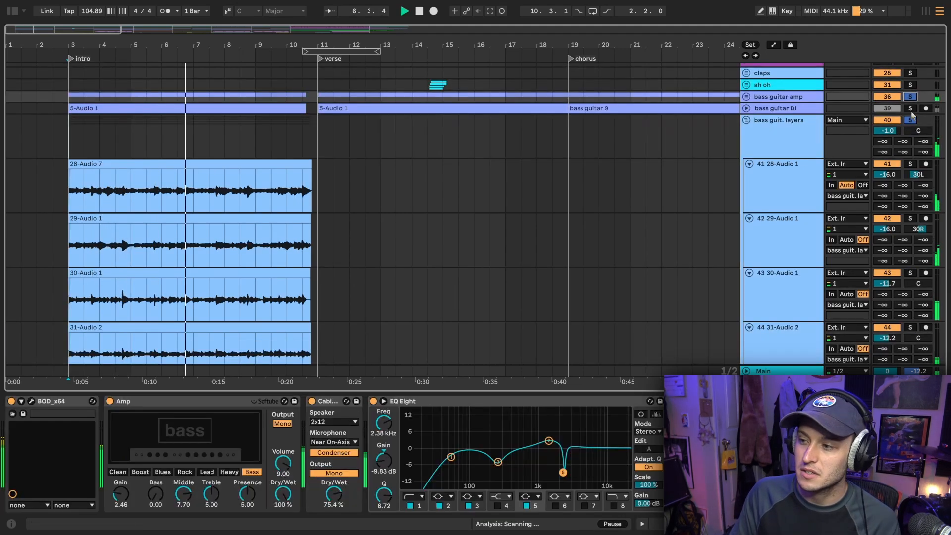
pyautogui.click(910, 108)
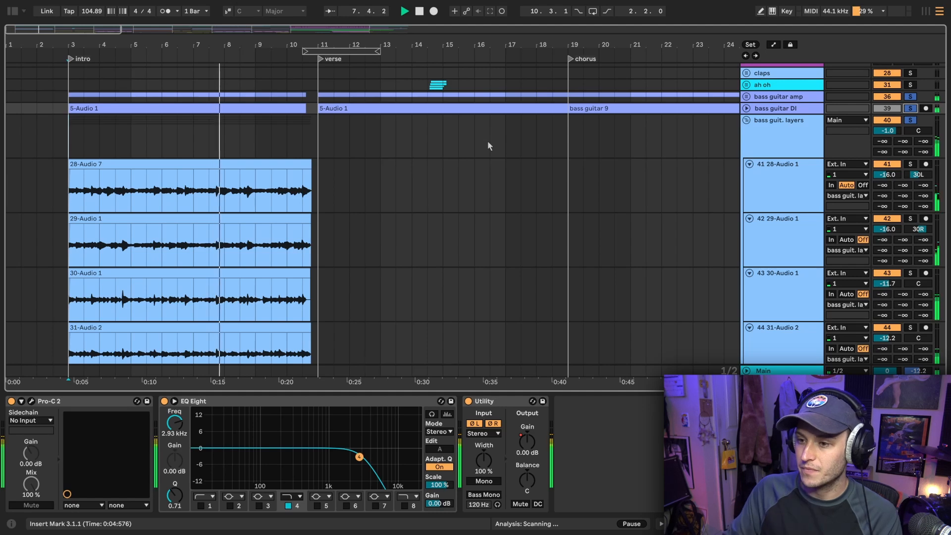
pyautogui.scroll(5, 488, 144)
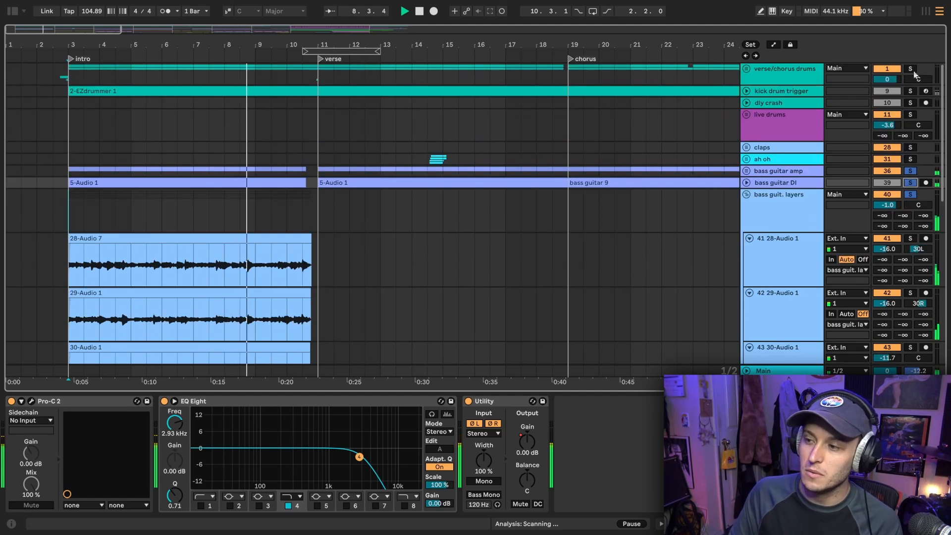
pyautogui.click(915, 69)
pyautogui.scroll(-4, 327, 118)
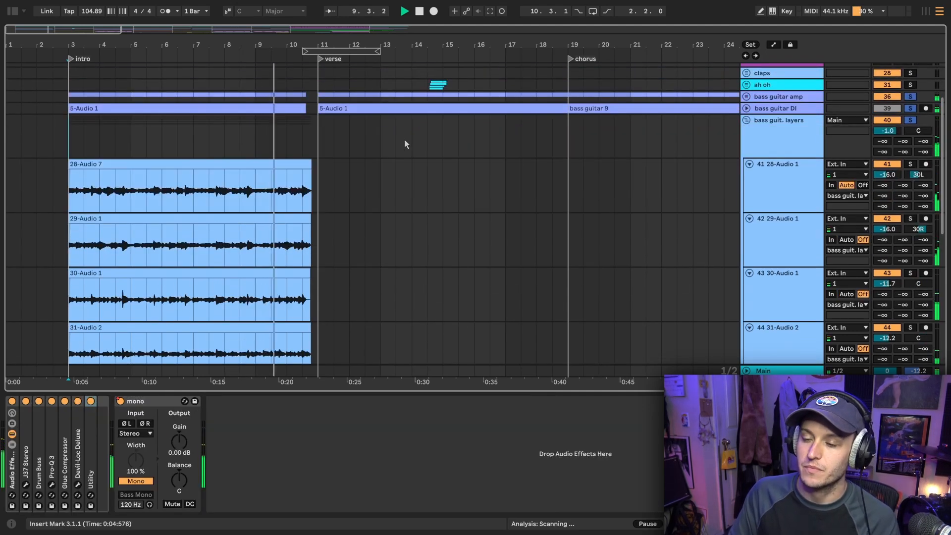
pyautogui.hscroll(5, 406, 144)
pyautogui.scroll(-2, 406, 144)
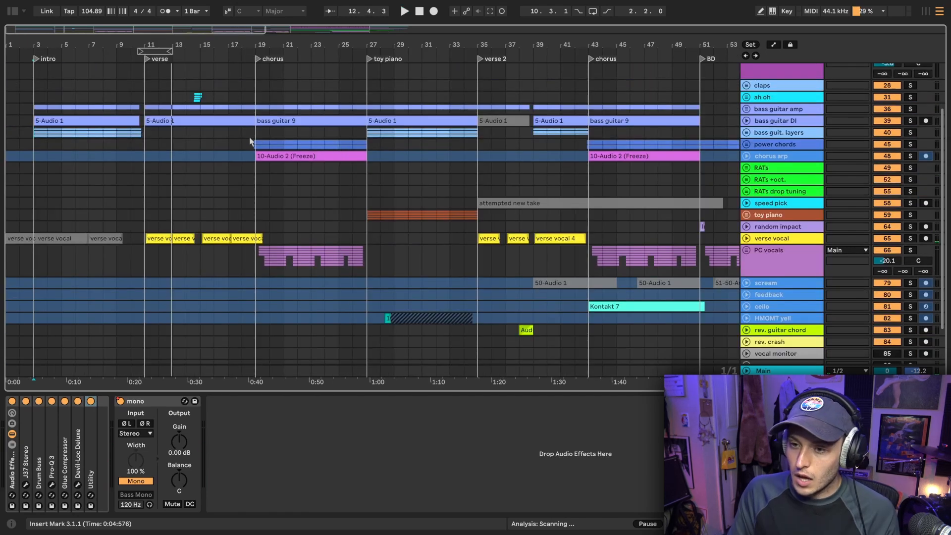
pyautogui.scroll(3, 255, 156)
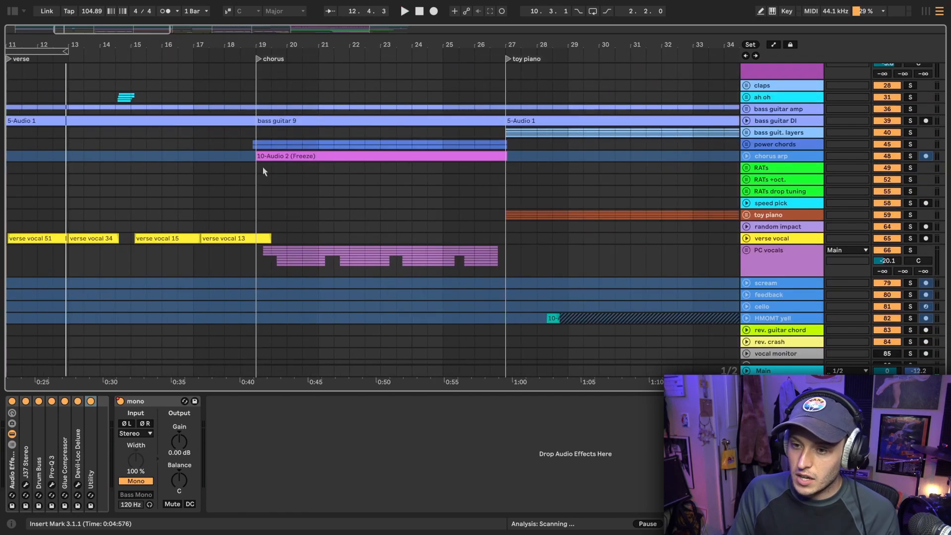
# Unfold the power chords group and listen to it soloed from just before the first chorus
pyautogui.click(263, 169)
pyautogui.click(746, 144)
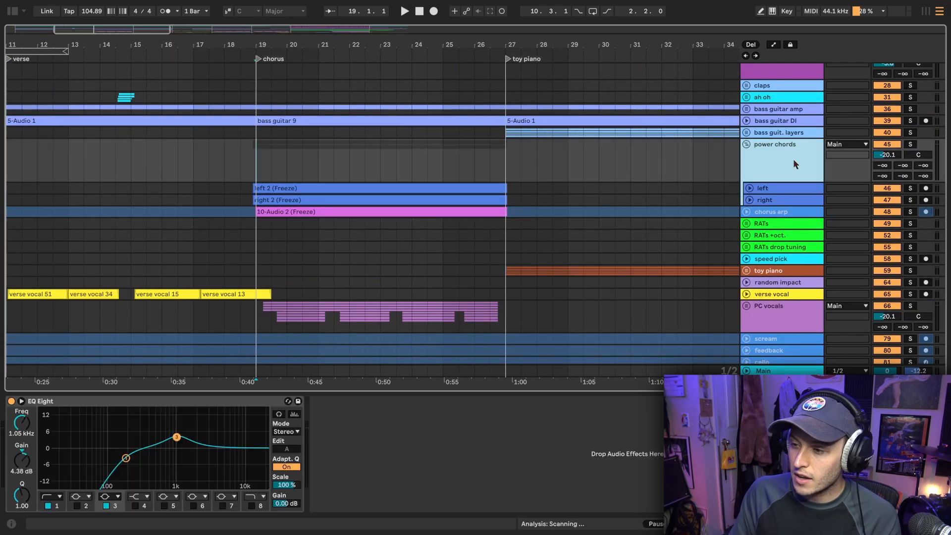
pyautogui.scroll(5, 260, 170)
pyautogui.click(221, 161)
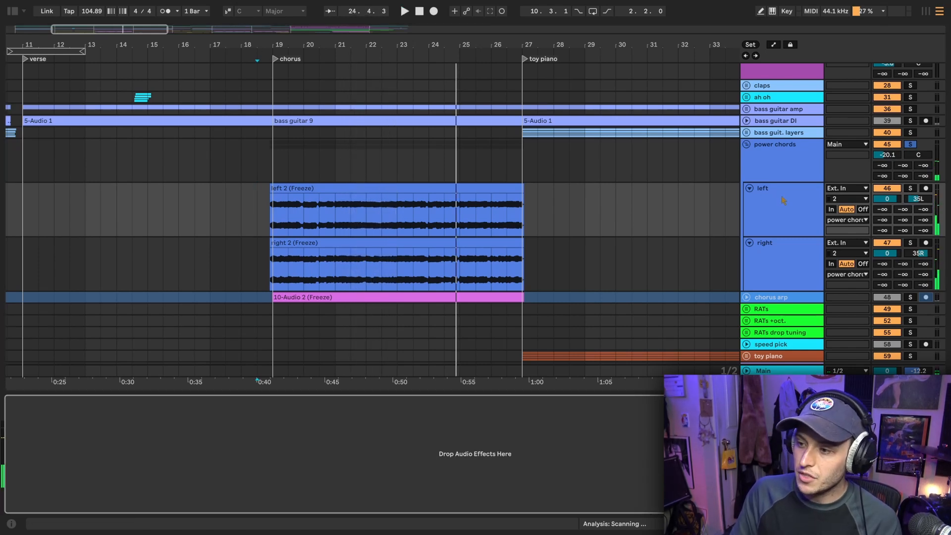
# Check the device chains of the left and right power chord tracks and the EQ Eight on their group
pyautogui.scroll(-2, 781, 223)
pyautogui.click(778, 248)
pyautogui.click(768, 177)
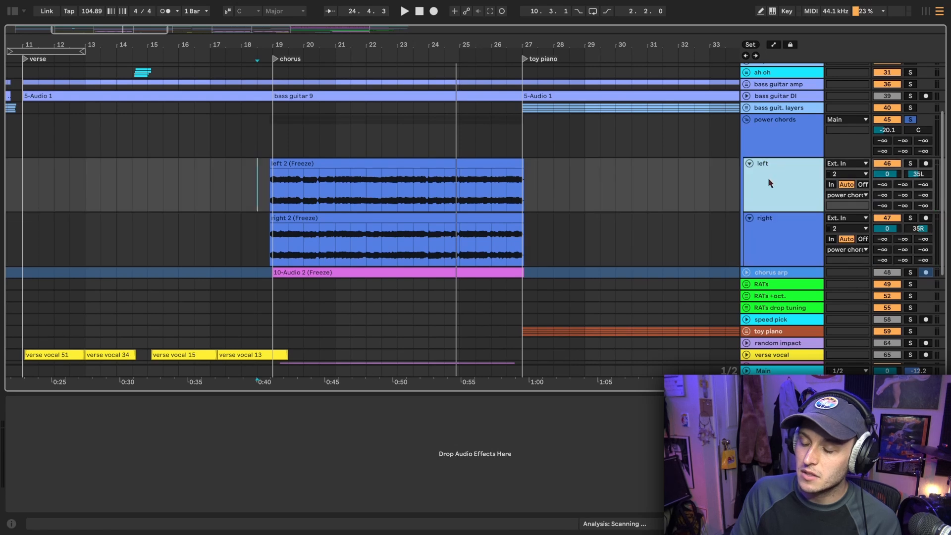
pyautogui.click(770, 153)
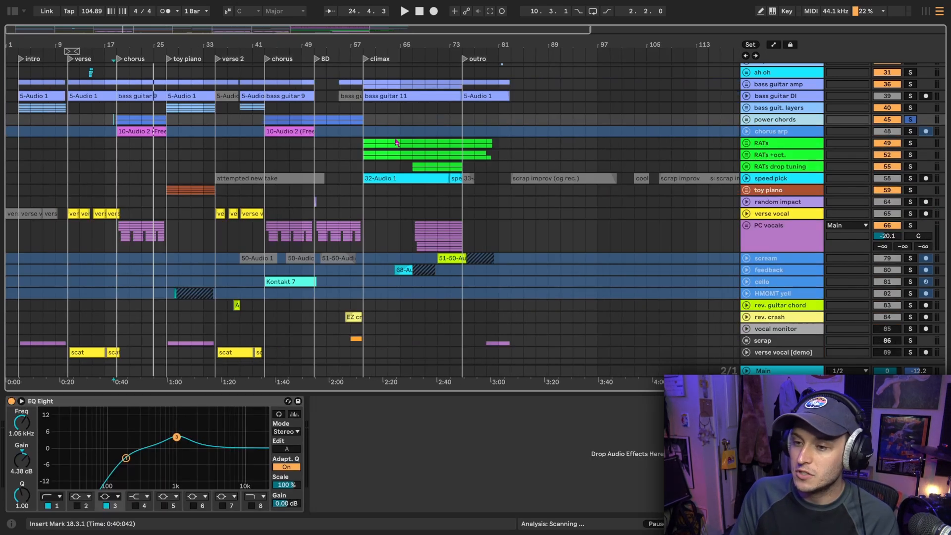
# Unsolo the power chords and listen to the full mix from the BD section at 51.1.1
pyautogui.scroll(4, 282, 126)
pyautogui.click(360, 143)
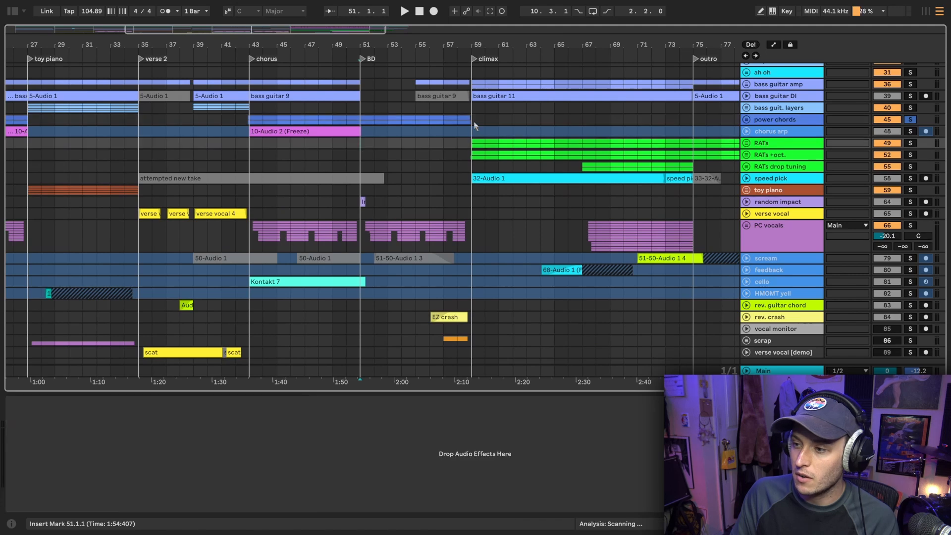
pyautogui.hscroll(-2, 475, 127)
pyautogui.scroll(2, 718, 130)
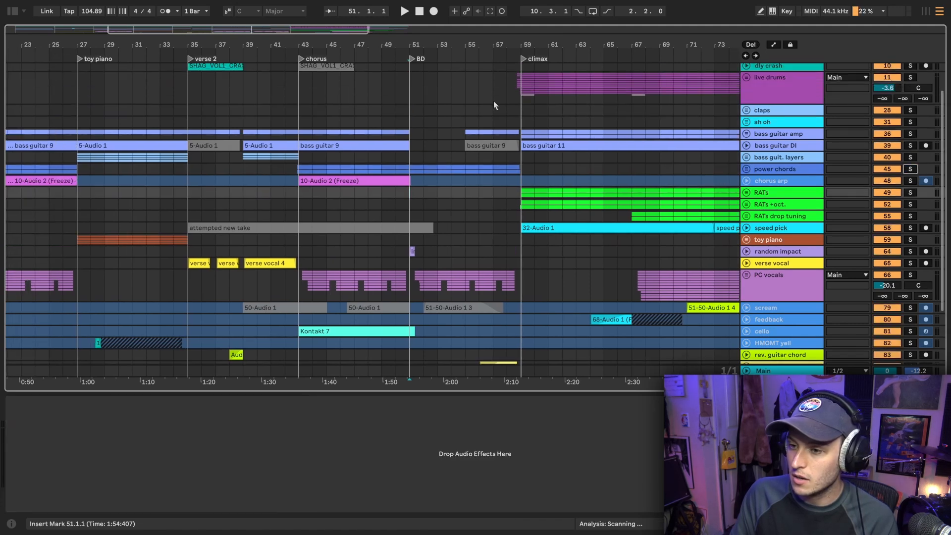
pyautogui.click(411, 93)
pyautogui.press('space')
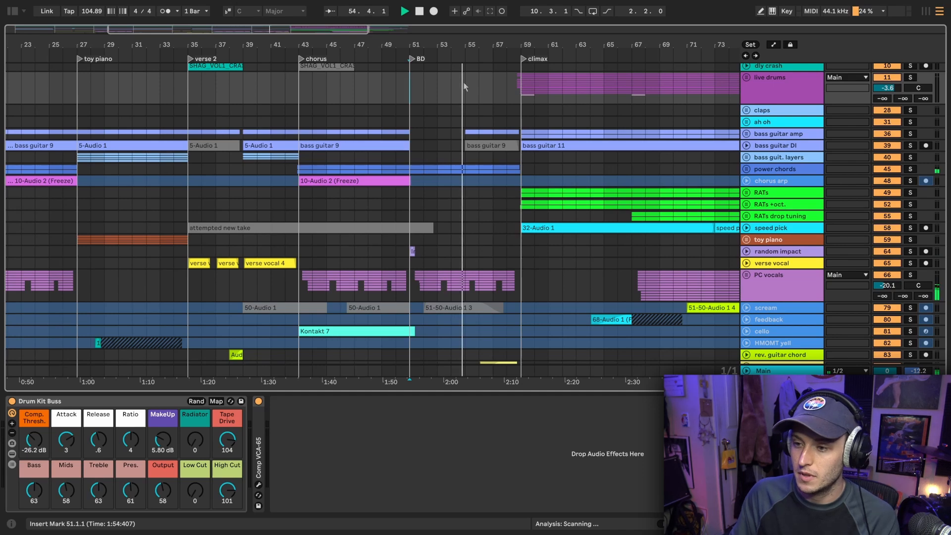
pyautogui.press('space')
# Unfold and solo the chorus arp track with its effects shown, listen from 19.1.1, and audition it together with the power chords
pyautogui.moveTo(342, 49); pyautogui.dragTo(751, 183)
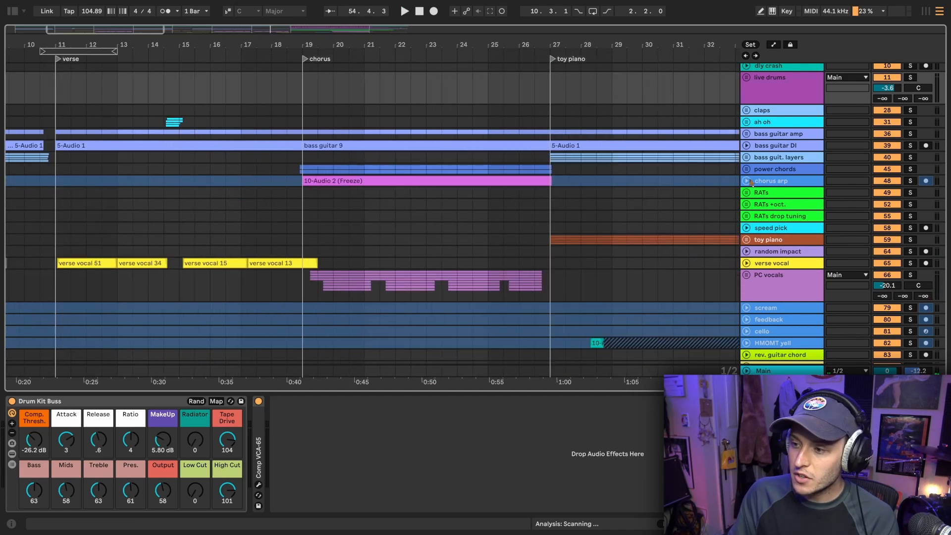
pyautogui.click(747, 182)
pyautogui.click(782, 197)
pyautogui.click(306, 214)
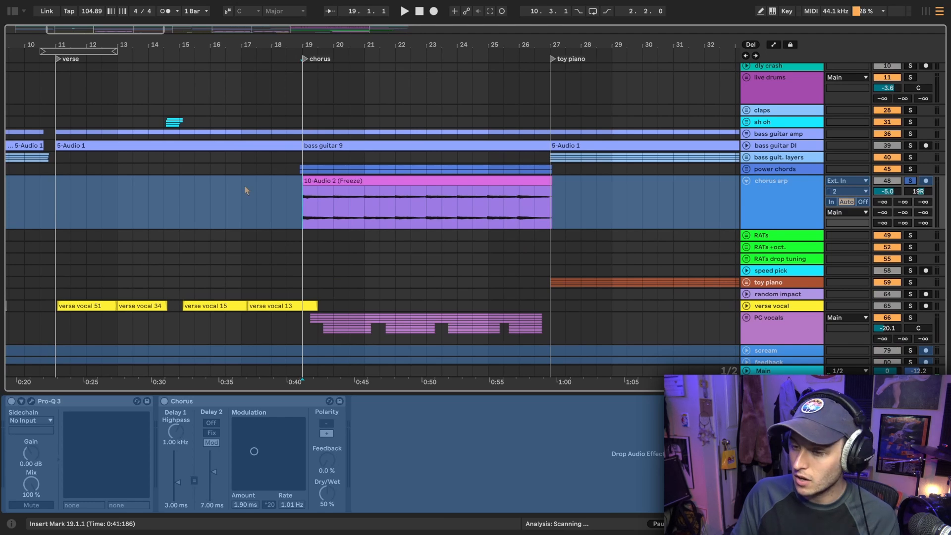
pyautogui.scroll(-2, 245, 189)
pyautogui.press('space')
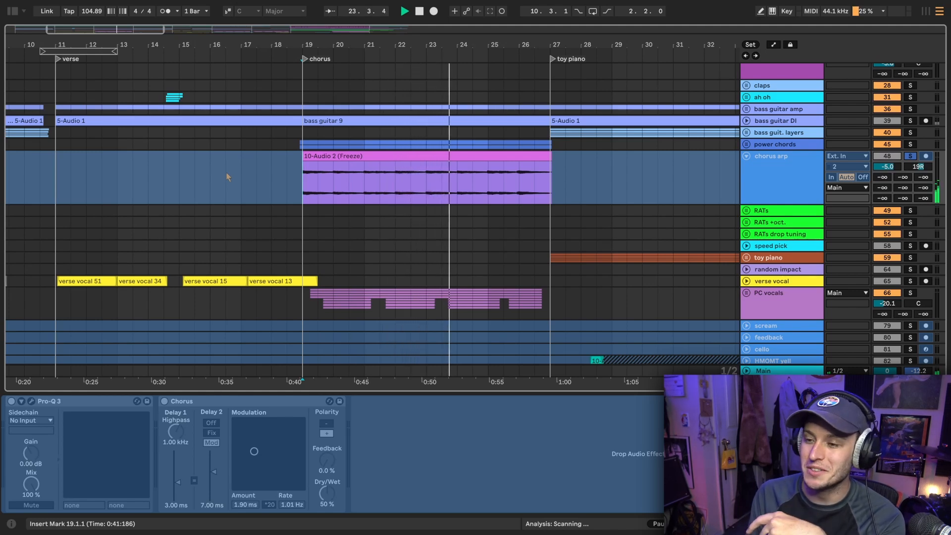
pyautogui.press('space')
pyautogui.click(905, 147)
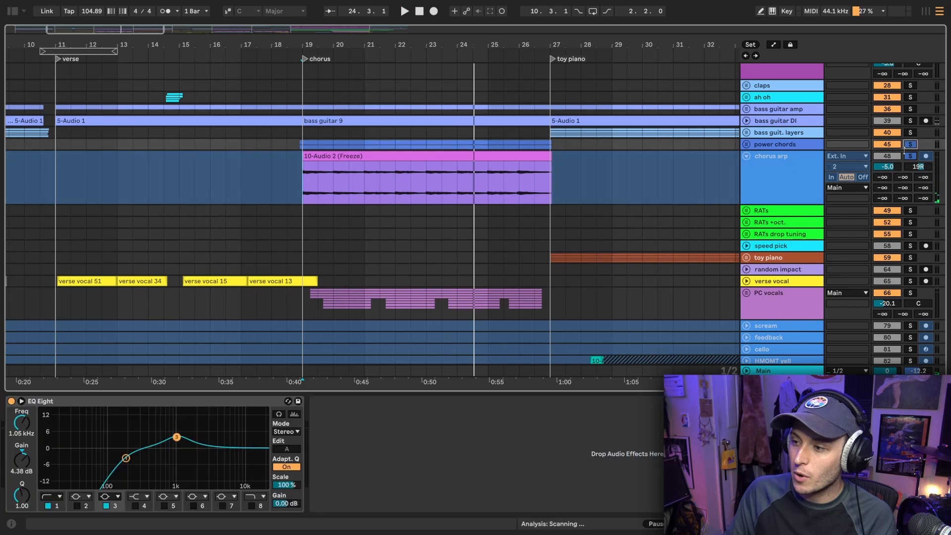
pyautogui.press('space')
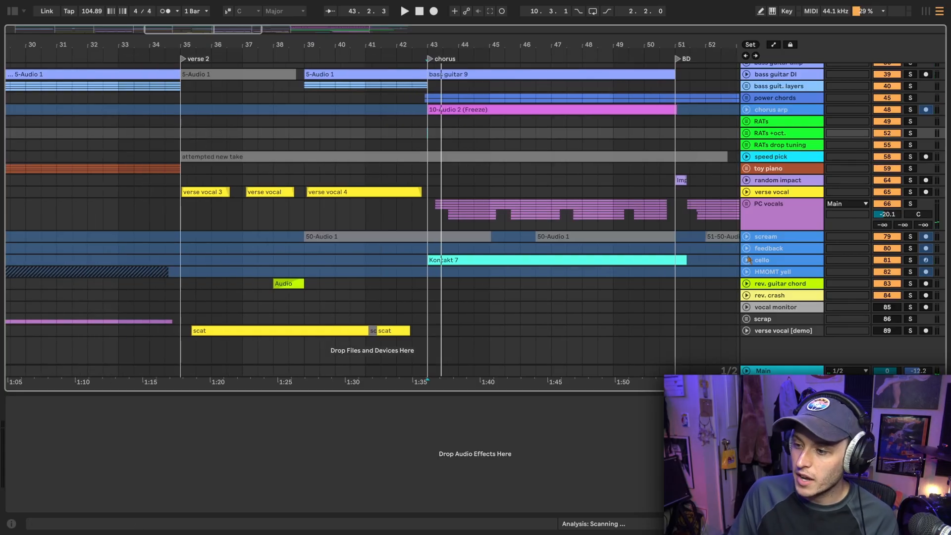
# Unfold the cello track, show its device chain, and listen to it soloed from the second chorus at bar 43
pyautogui.click(747, 260)
pyautogui.hscroll(3, 684, 270)
pyautogui.click(804, 285)
pyautogui.scroll(-2, 510, 184)
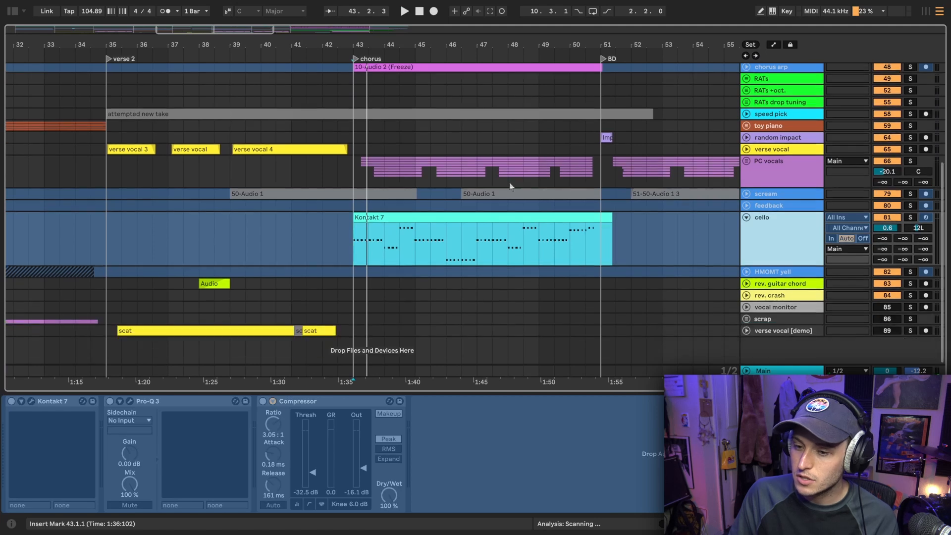
pyautogui.hscroll(2, 510, 184)
pyautogui.scroll(5, 510, 184)
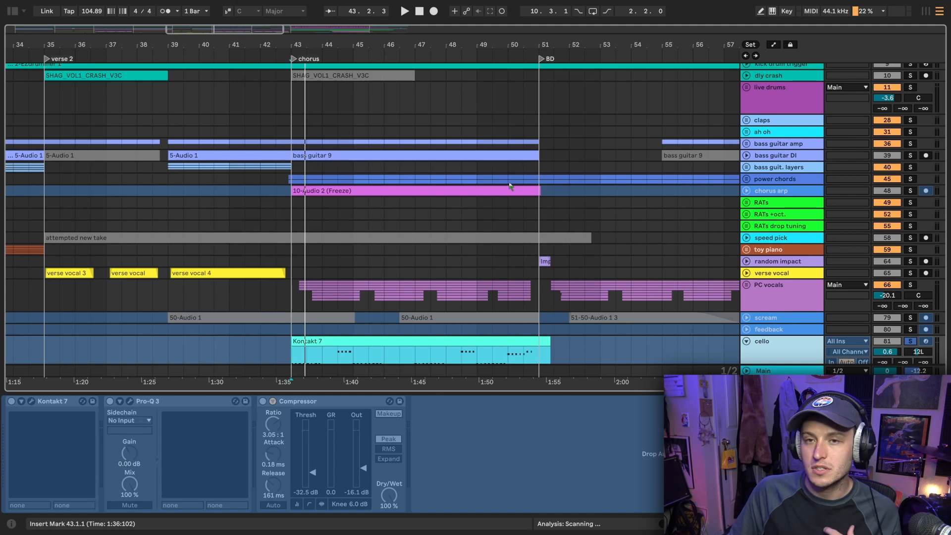
pyautogui.scroll(-4, 507, 184)
pyautogui.press('space')
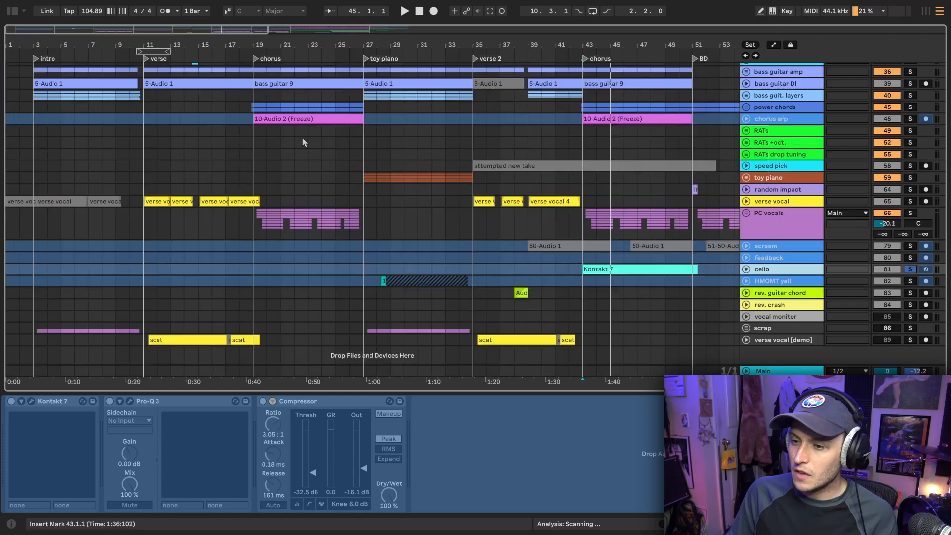
# Mark the toy piano section from 27.1.1 to 35.1.1 and unfold the toy piano group
pyautogui.moveTo(364, 156); pyautogui.dragTo(473, 152)
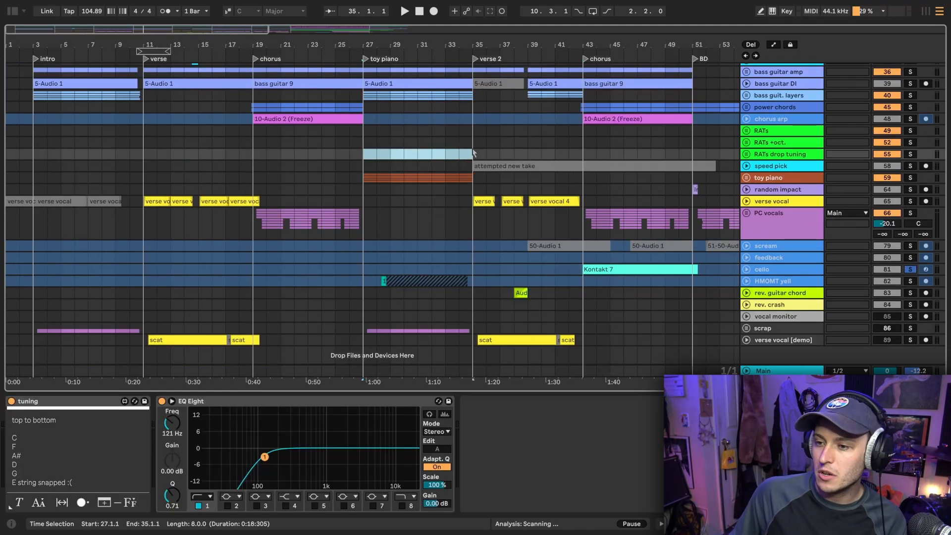
pyautogui.click(749, 180)
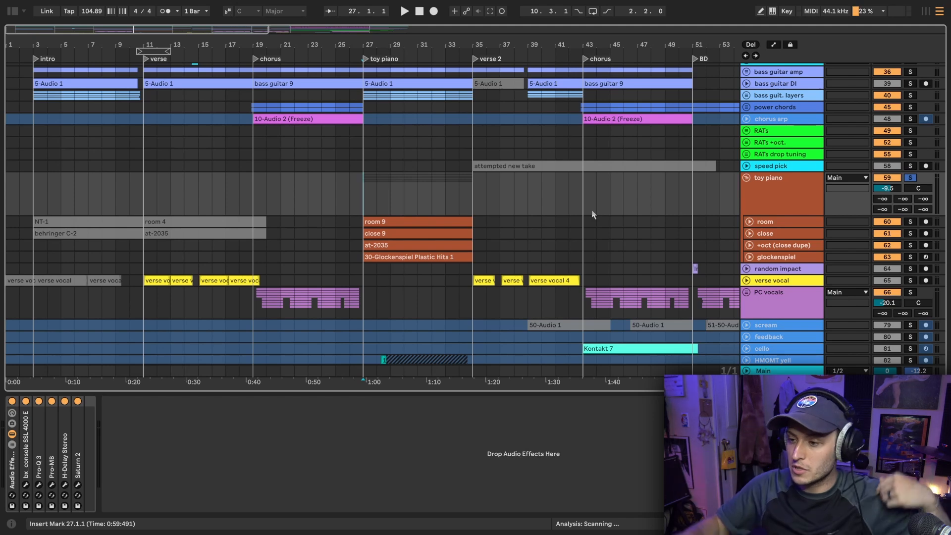
pyautogui.scroll(4, 409, 202)
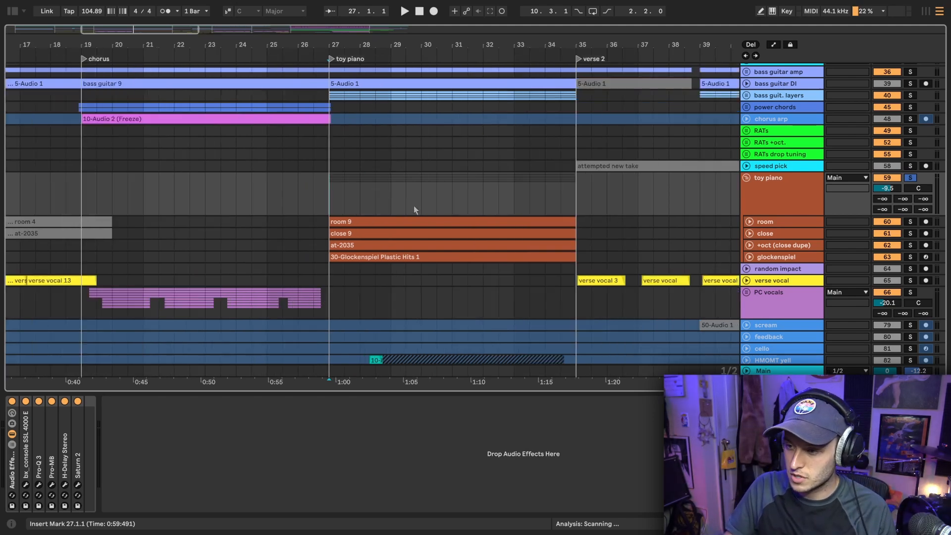
# Unfold and solo the toy piano's close track, play it from 27.1.1, and display the group's effects and the return tracks
pyautogui.click(750, 233)
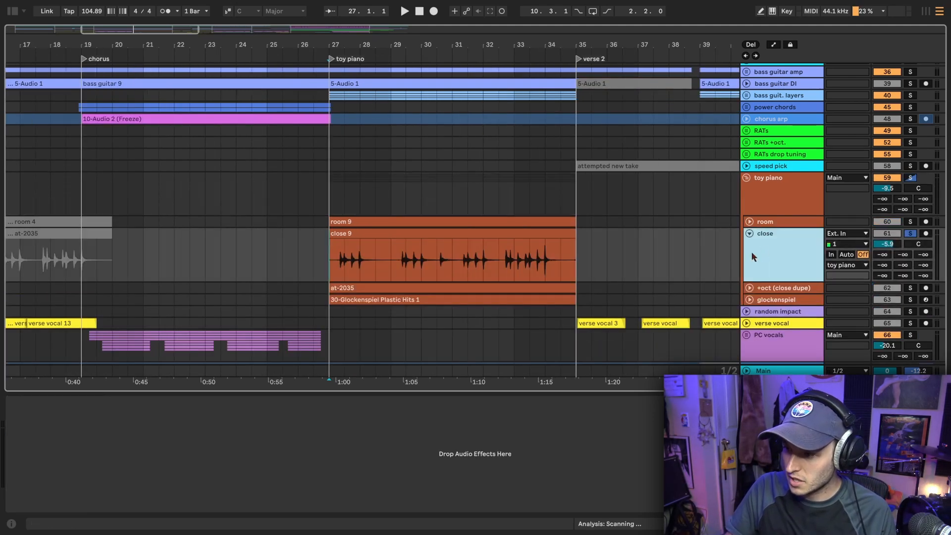
pyautogui.hscroll(2, 568, 232)
pyautogui.scroll(-2, 568, 229)
pyautogui.press('space')
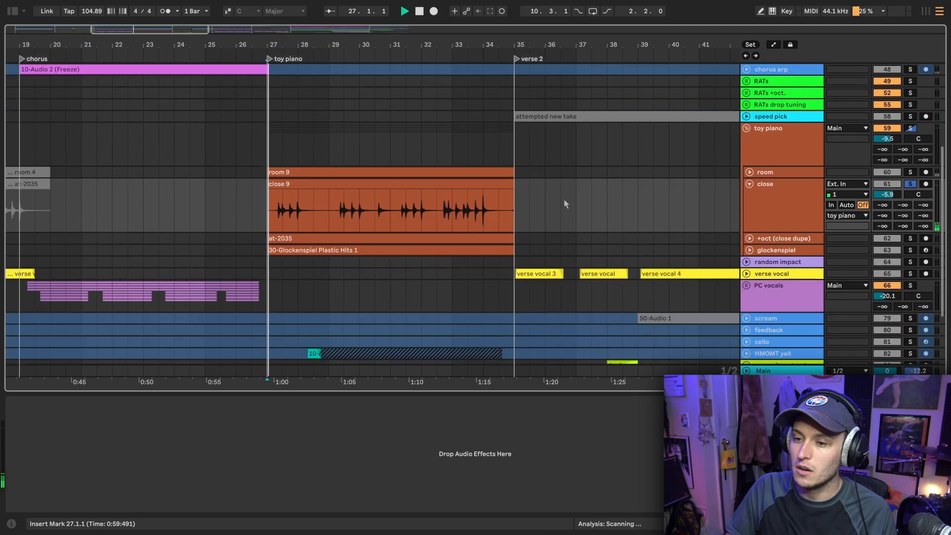
pyautogui.press('Up')
pyautogui.press('Up')
pyautogui.hotkey('ctrl', 'alt', 'r')
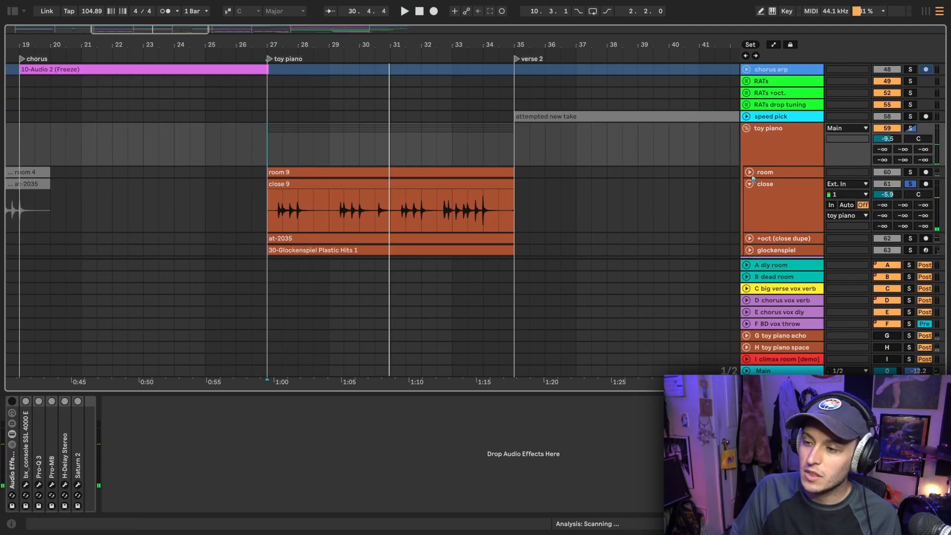
# Unfold the toy piano's room track and listen to it soloed together with the close track
pyautogui.click(749, 172)
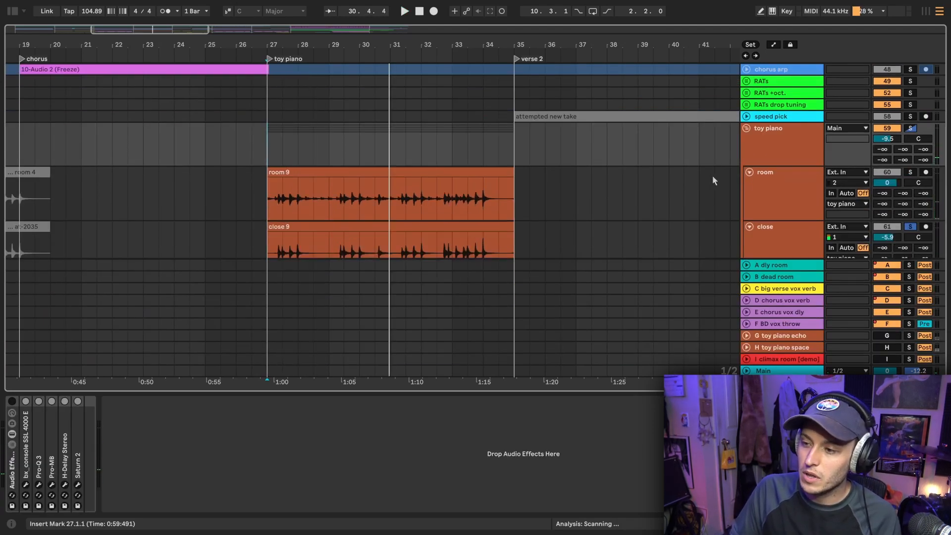
pyautogui.scroll(-2, 712, 176)
pyautogui.click(795, 138)
pyautogui.press('space')
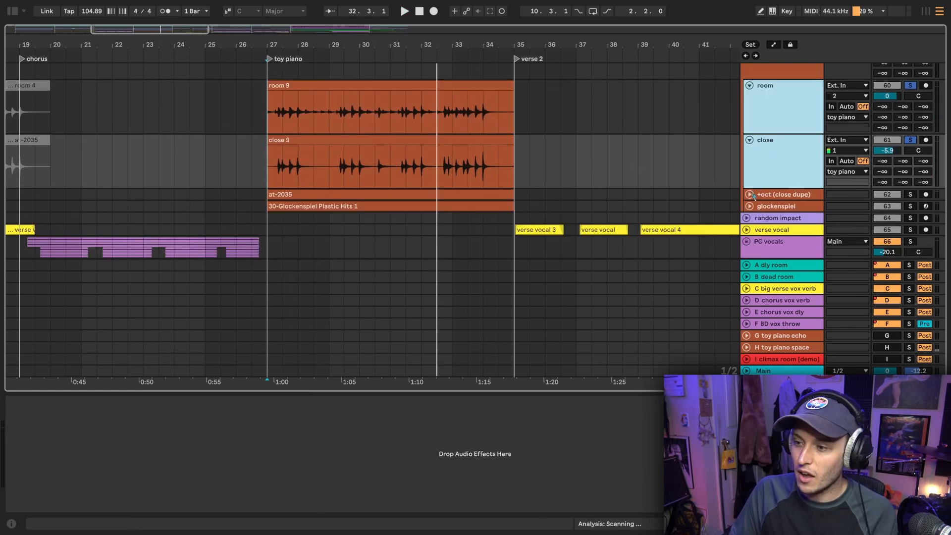
# Unfold the +oct (close dupe) track, show its EQ Eight and Chorus, and listen to it soloed from 27.1.1
pyautogui.click(751, 195)
pyautogui.scroll(-2, 281, 169)
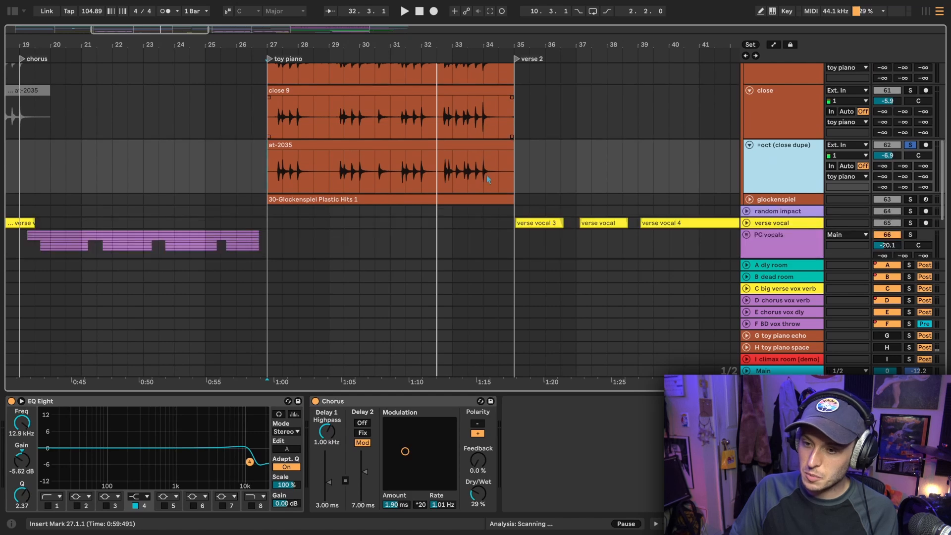
pyautogui.click(280, 169)
pyautogui.scroll(3, 280, 183)
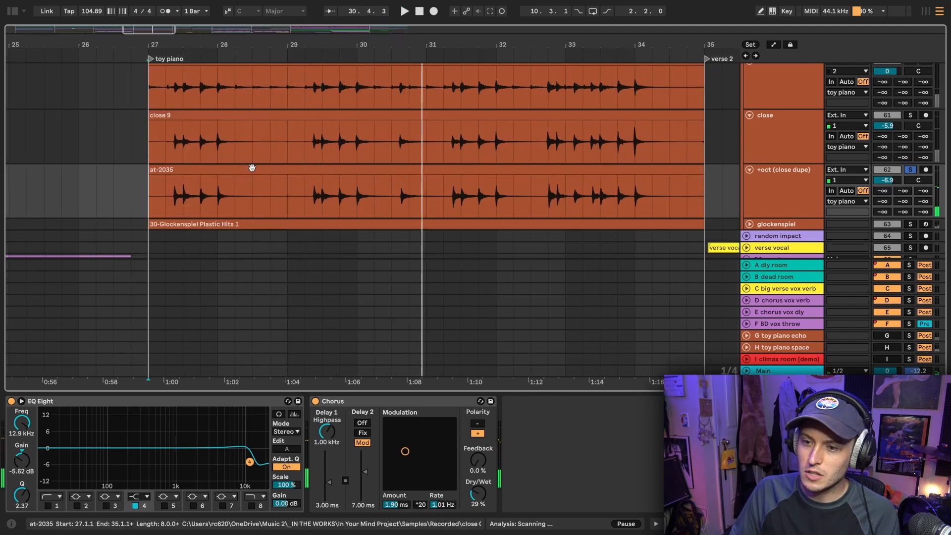
# Show the sample settings of the at-2035 clip on the +oct (close dupe) track, and return to the full arrangement
pyautogui.doubleClick(252, 168)
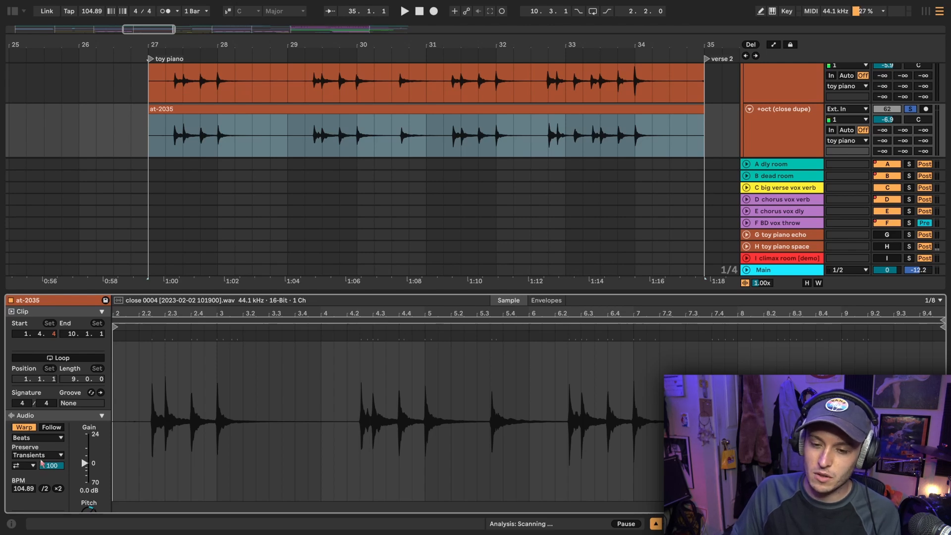
pyautogui.click(655, 524)
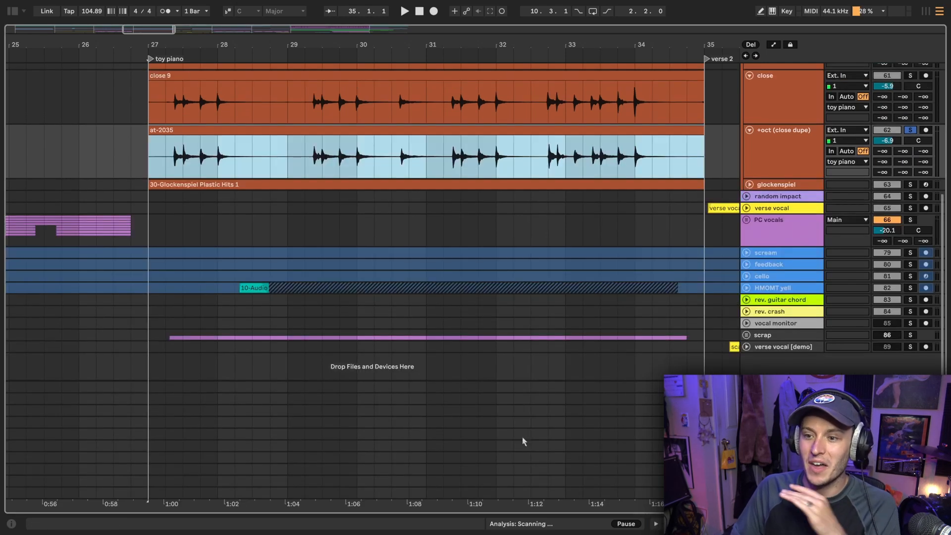
pyautogui.click(252, 159)
pyautogui.click(346, 161)
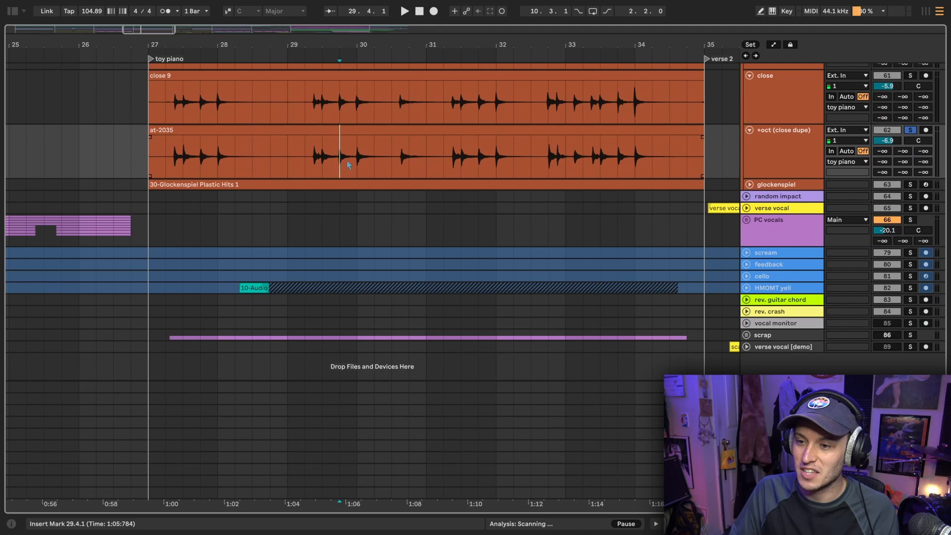
pyautogui.click(443, 165)
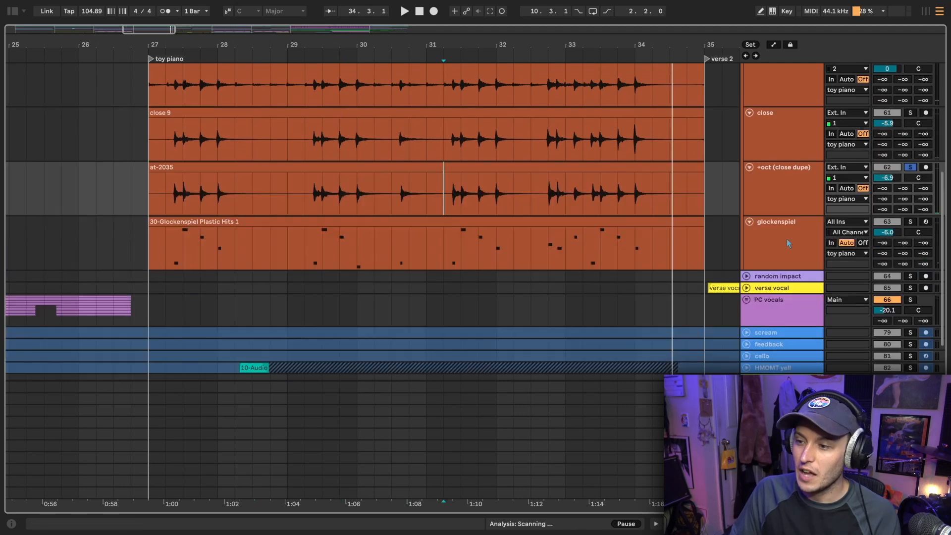
# Unfold and solo the glockenspiel track, display its instrument chain, and listen to it from 27.1.1
pyautogui.click(789, 242)
pyautogui.press('s')
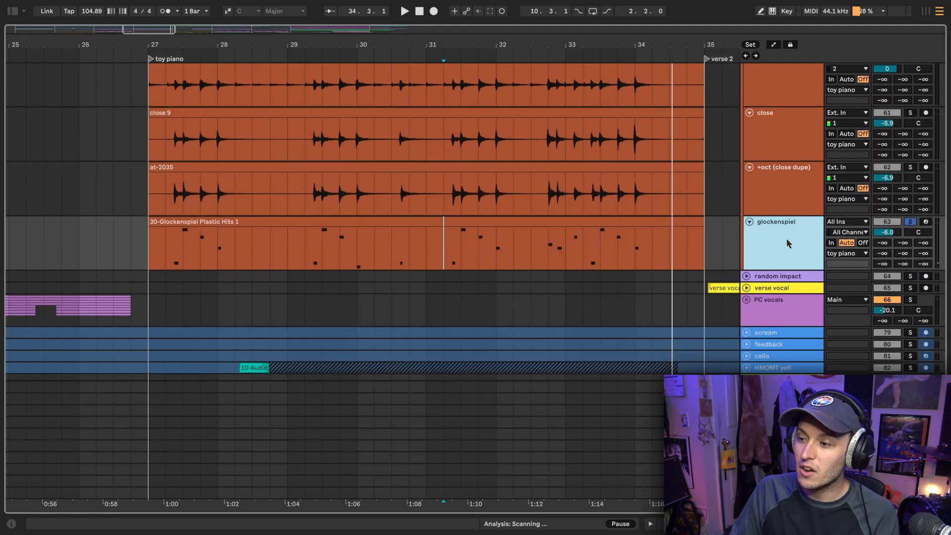
pyautogui.click(155, 246)
pyautogui.doubleClick(764, 246)
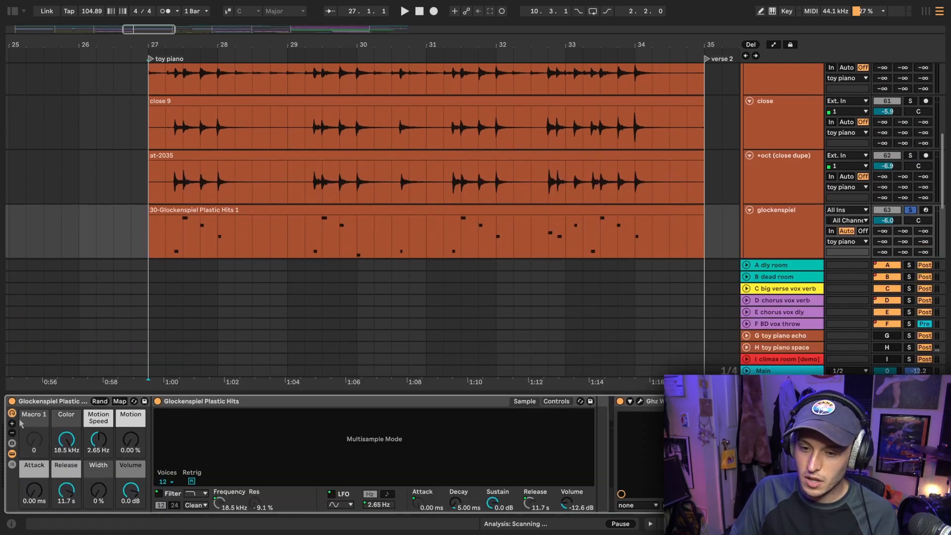
pyautogui.click(149, 244)
pyautogui.press('space')
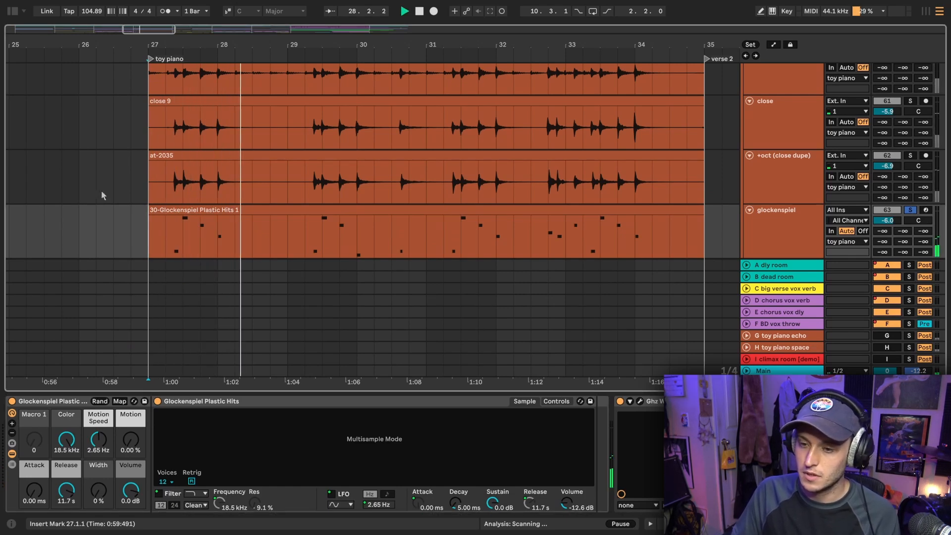
# Inspect the Ghz Wow Control 3 settings on the glockenspiel track and close the plugin window
pyautogui.click(640, 402)
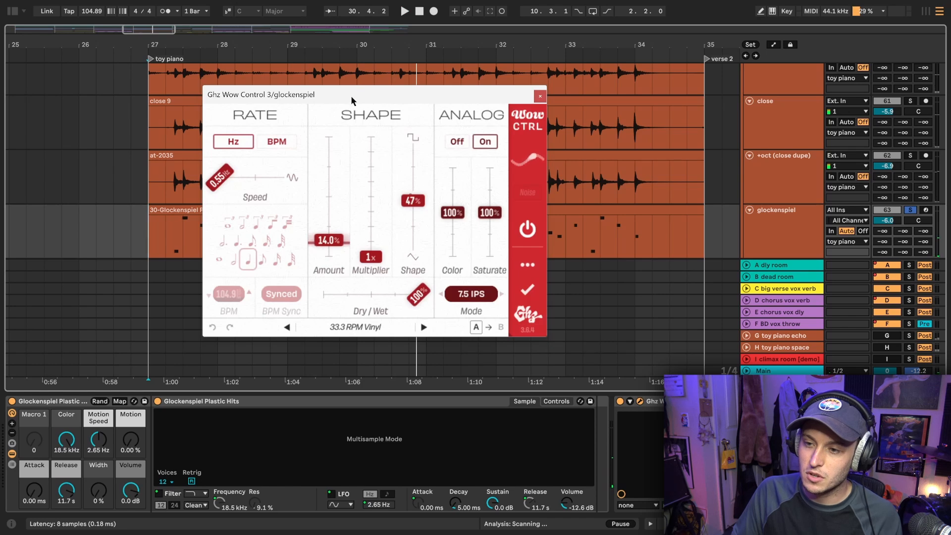
pyautogui.moveTo(352, 101); pyautogui.dragTo(367, 90)
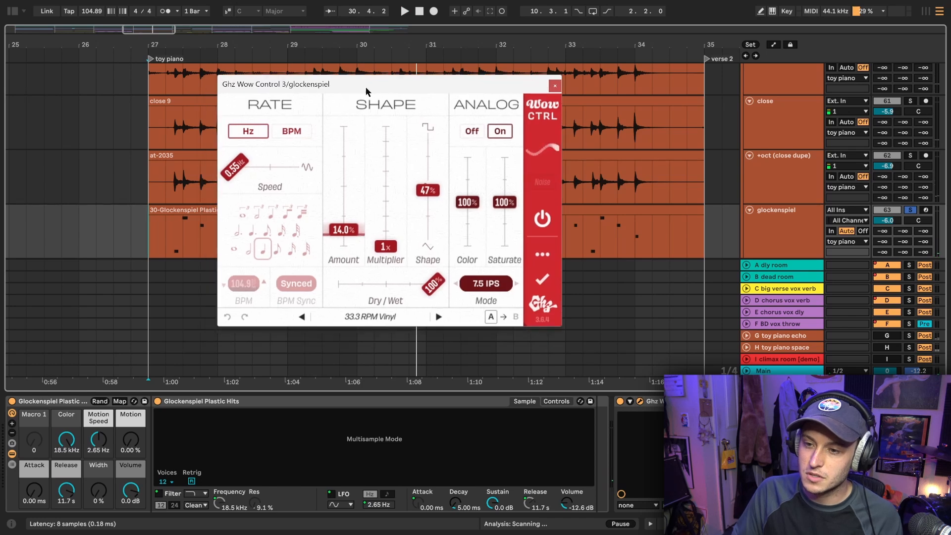
pyautogui.click(555, 87)
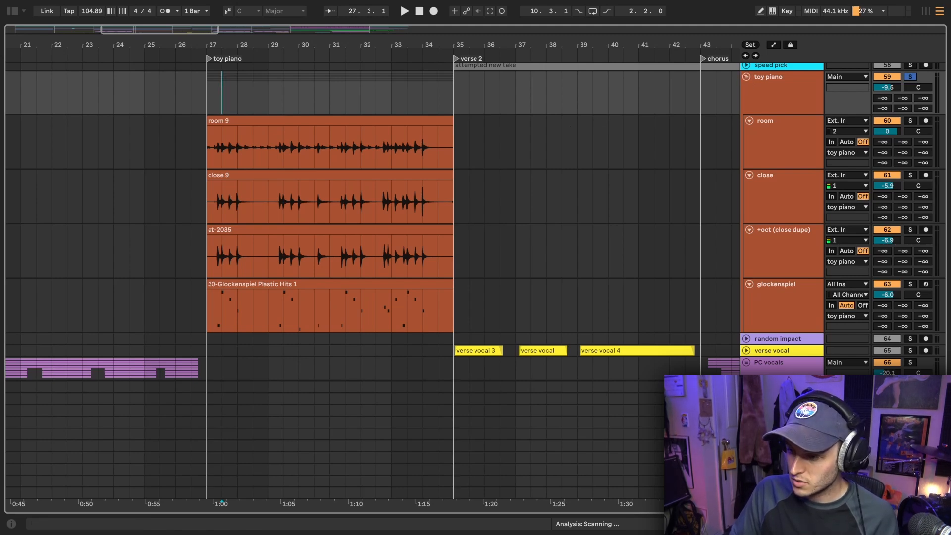
# Inspect the EchoBoy on the G toy piano echo return and enable that return for the soloed toy piano group
pyautogui.doubleClick(781, 457)
pyautogui.scroll(-2, 456, 218)
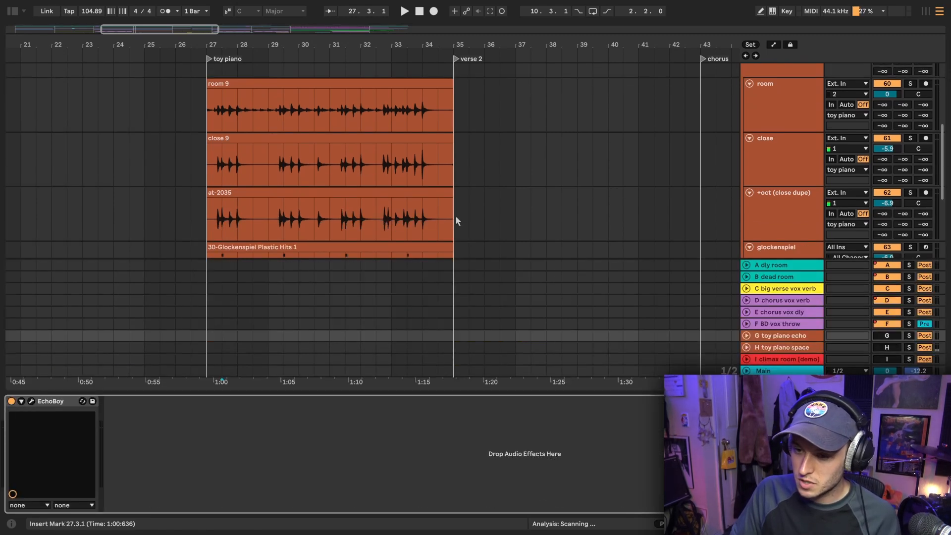
pyautogui.click(31, 402)
pyautogui.moveTo(294, 35); pyautogui.dragTo(274, 55)
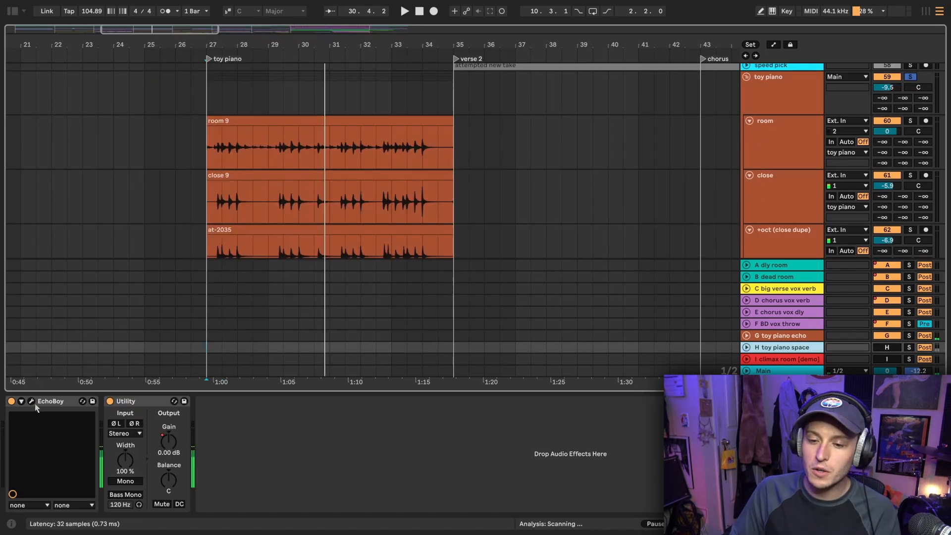
# Inspect the EchoBoy on the H toy piano space return and enable that return
pyautogui.click(31, 402)
pyautogui.moveTo(247, 0); pyautogui.dragTo(366, 27)
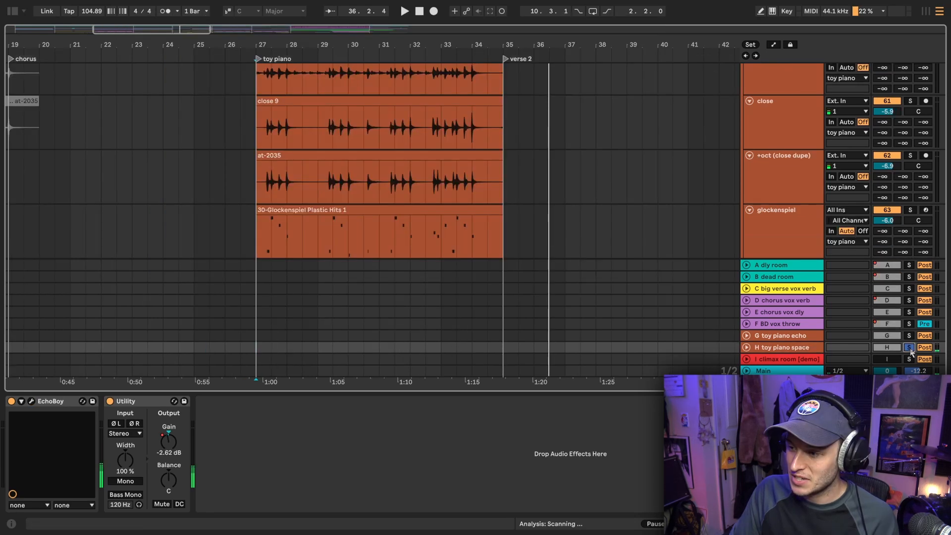
pyautogui.scroll(3, 788, 158)
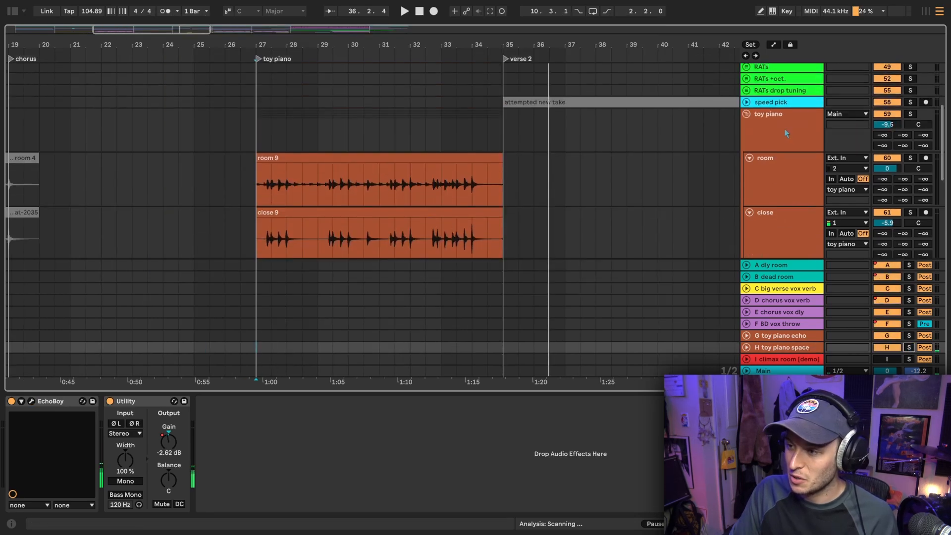
# Display the toy piano group's effect chain and listen to the whole soloed group from 27.1.1
pyautogui.click(779, 134)
pyautogui.scroll(-3, 616, 208)
pyautogui.press('space')
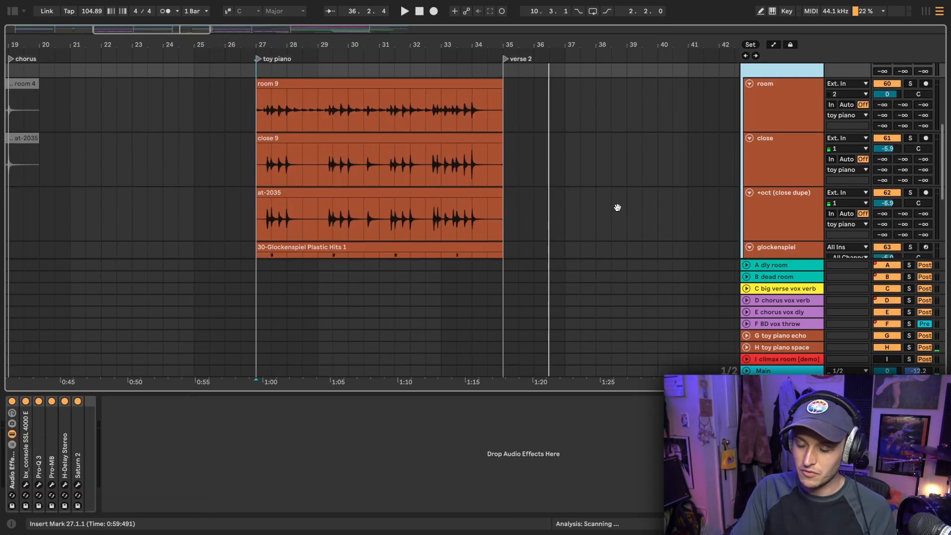
pyautogui.scroll(2, 617, 207)
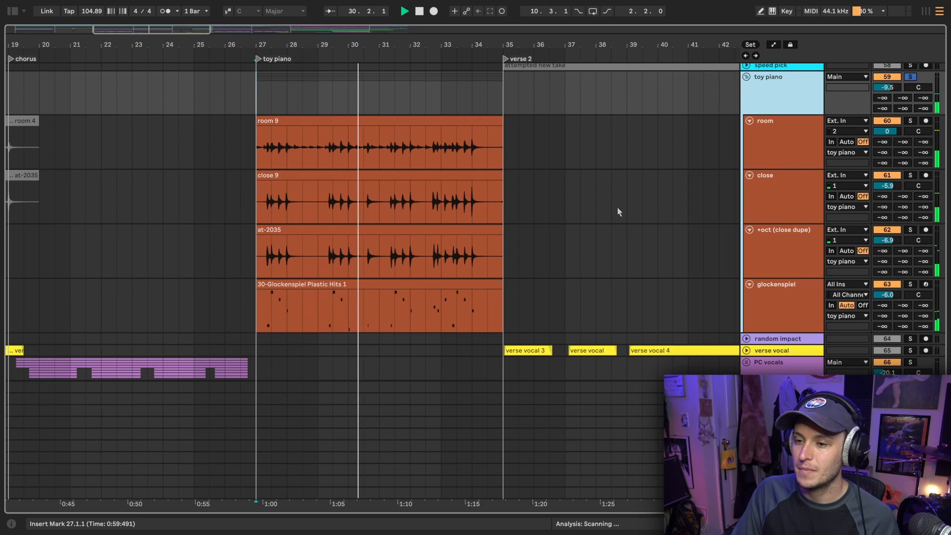
pyautogui.press('space')
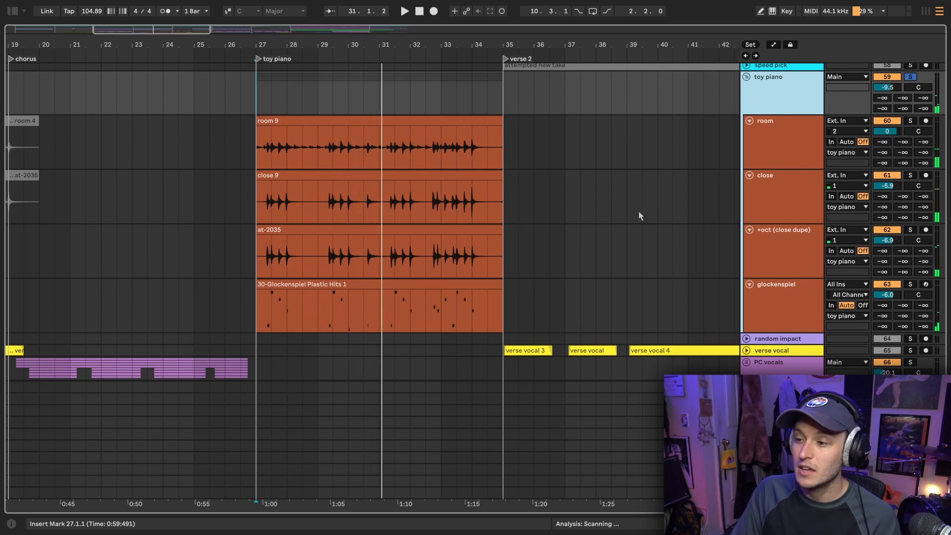
# Fold the toy piano group and set the insert marker at the verse start, 11.1.1, with the verse vocal track unfolded
pyautogui.click(747, 78)
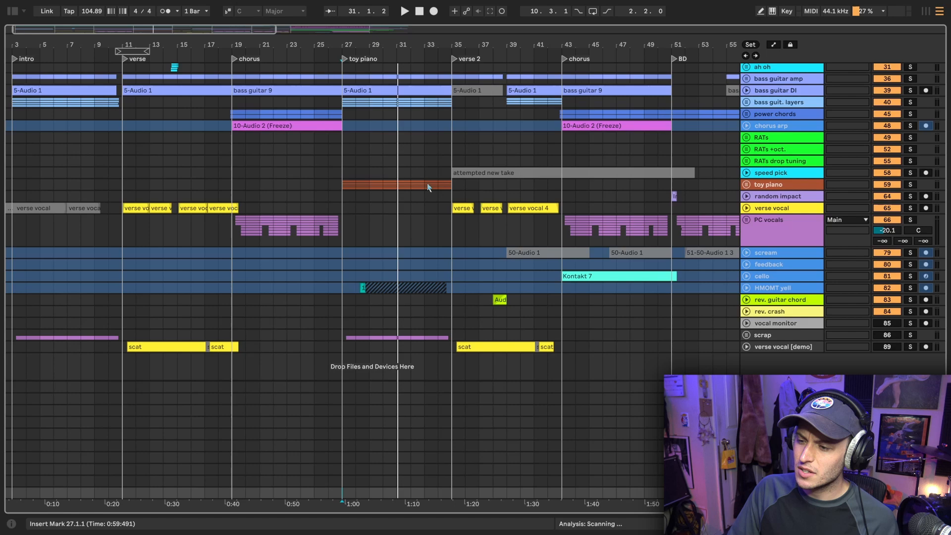
pyautogui.scroll(2, 427, 184)
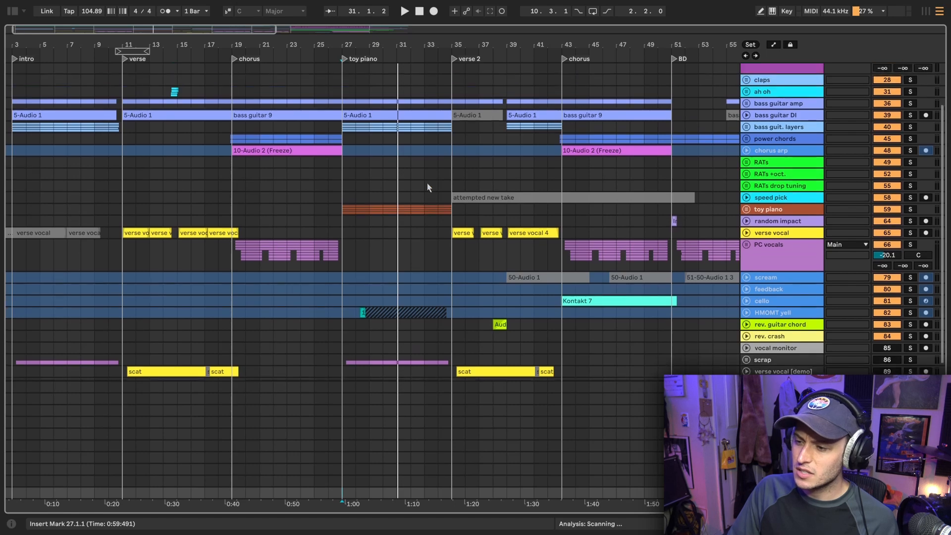
pyautogui.scroll(5, 427, 184)
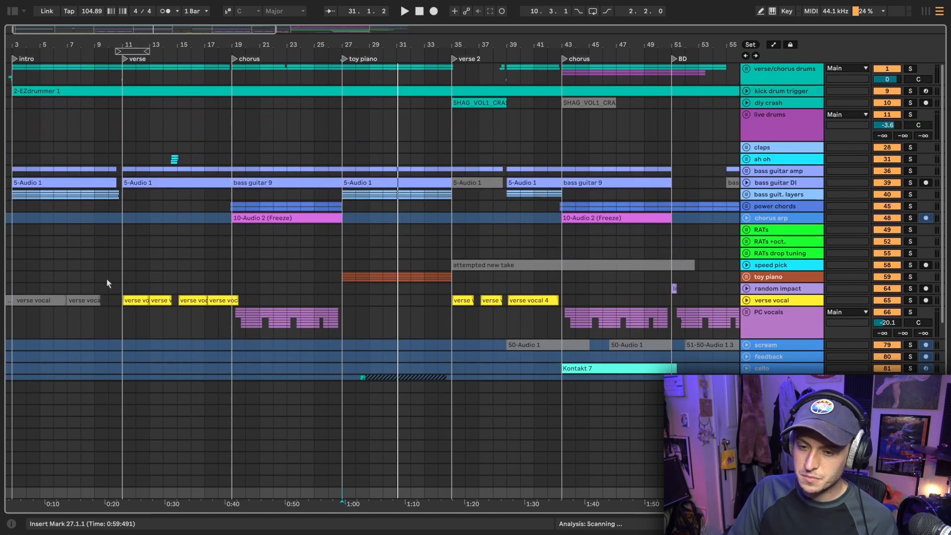
pyautogui.scroll(5, 107, 283)
pyautogui.click(190, 330)
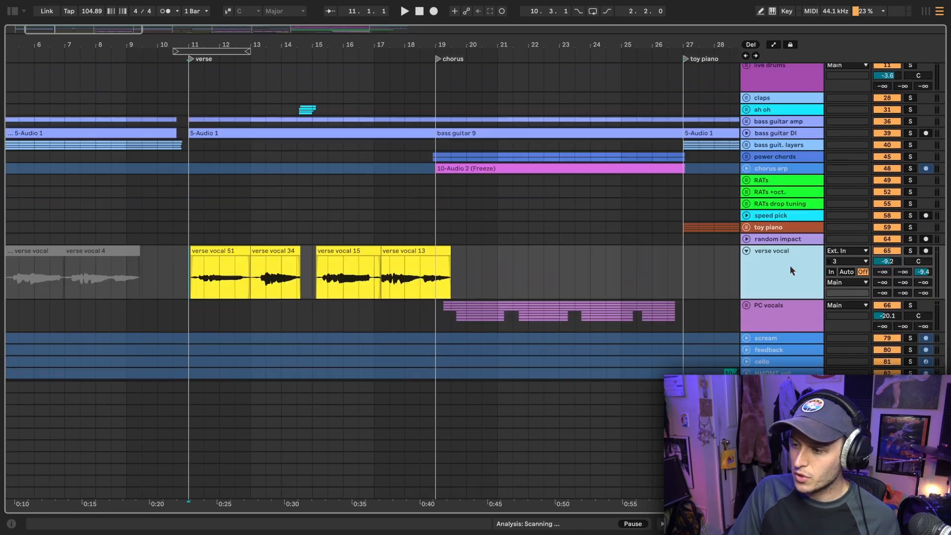
# Solo the verse vocal track, display its effect chain, and listen to the first verse from 11.1.1
pyautogui.scroll(-5, 342, 240)
pyautogui.scroll(-6, 369, 193)
pyautogui.scroll(5, 56, 198)
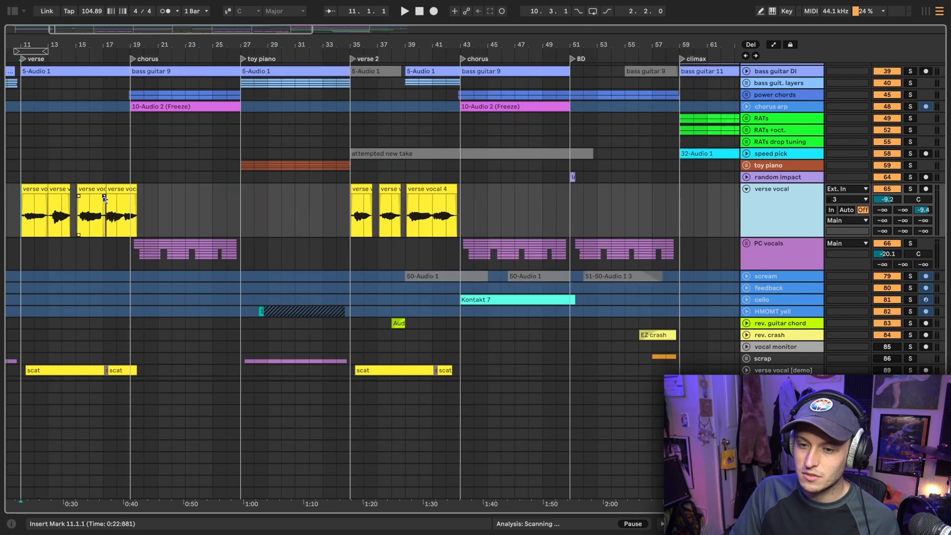
pyautogui.moveTo(83, 217); pyautogui.dragTo(575, 209)
pyautogui.click(86, 217)
pyautogui.scroll(5, 84, 217)
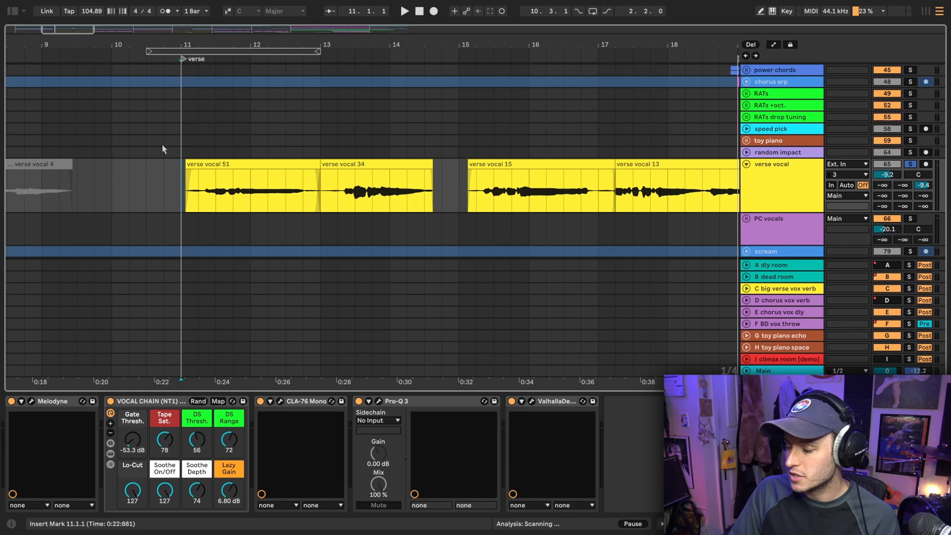
pyautogui.press('space')
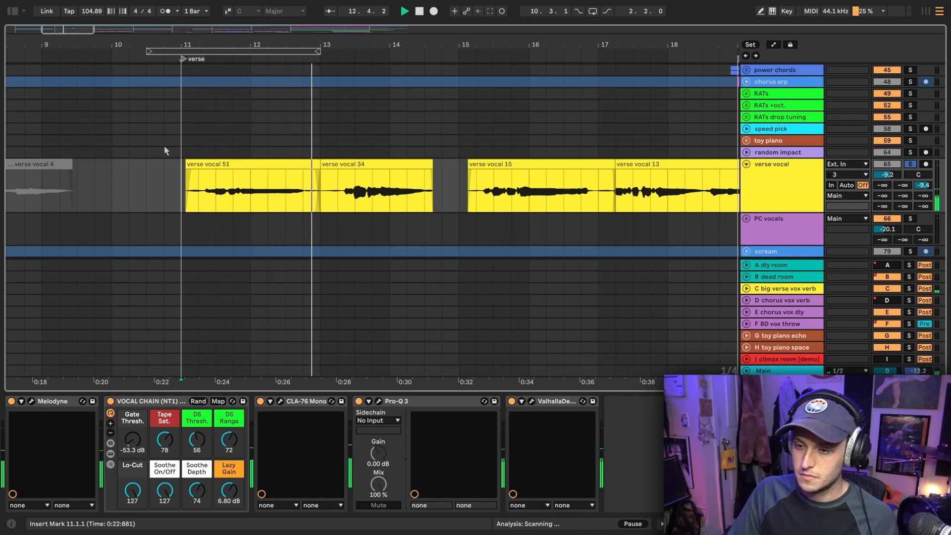
pyautogui.scroll(-4, 164, 145)
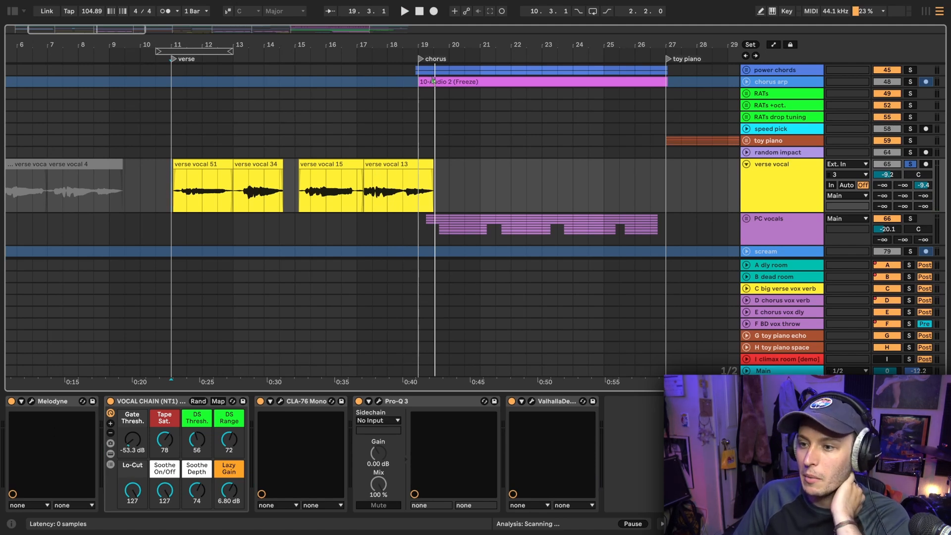
# Inspect the verse vocal's notes in Melodyne and reveal the chains and devices inside the VOCAL CHAIN (NT1) rack
pyautogui.click(31, 401)
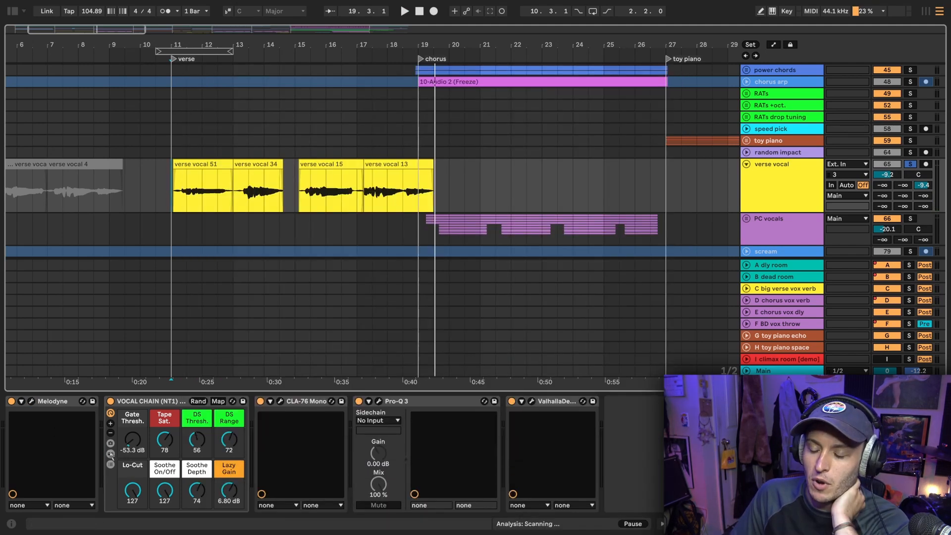
pyautogui.click(111, 455)
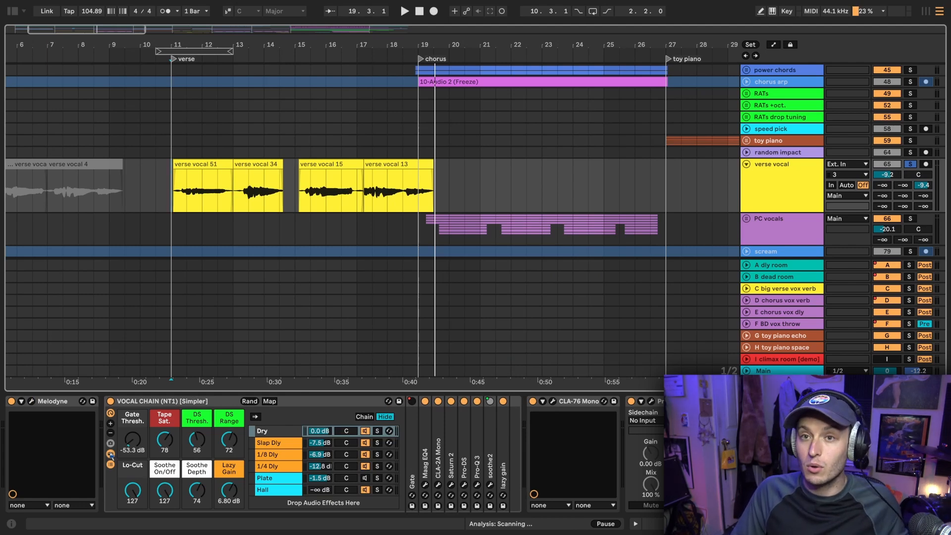
# Inspect the Maag EQ4 and CLA-2A Mono settings in the rack's Dry chain and close both plugin windows
pyautogui.click(426, 485)
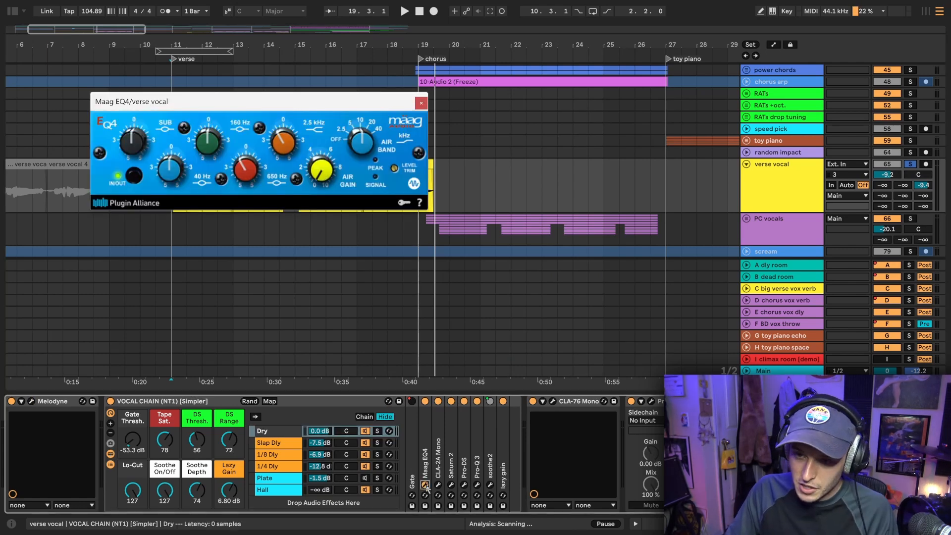
pyautogui.click(438, 485)
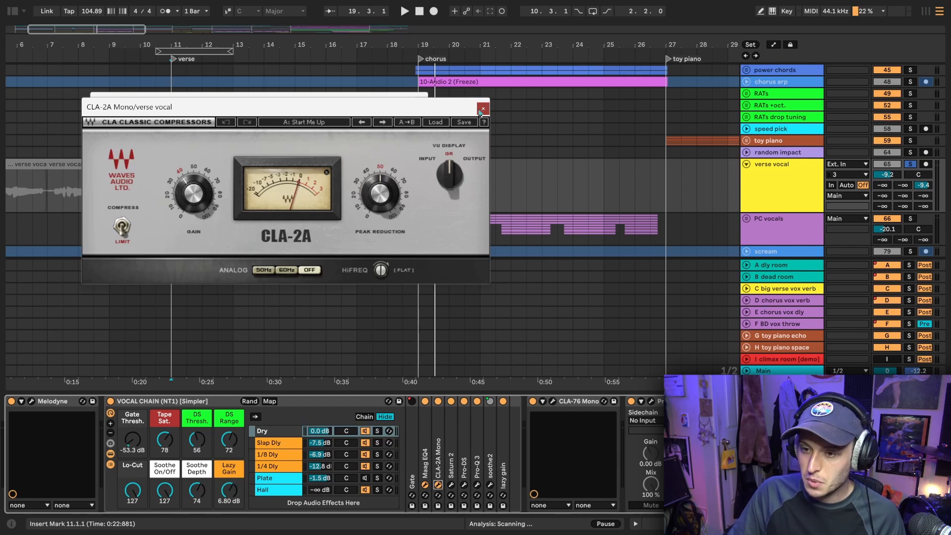
pyautogui.click(483, 109)
pyautogui.click(422, 103)
# Inspect the Saturn 2 and Pro-DS settings in the rack's Dry chain, closing each plugin window
pyautogui.click(451, 485)
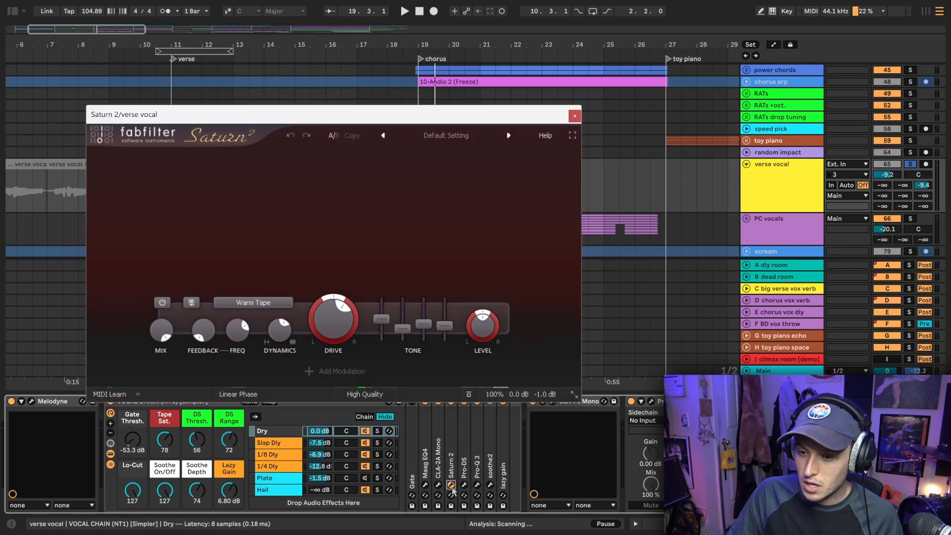
pyautogui.click(576, 117)
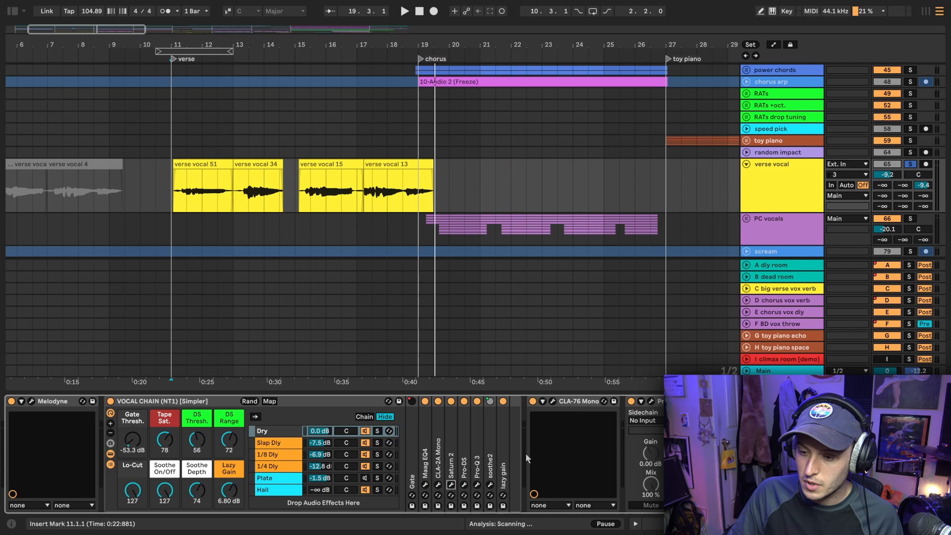
pyautogui.click(464, 485)
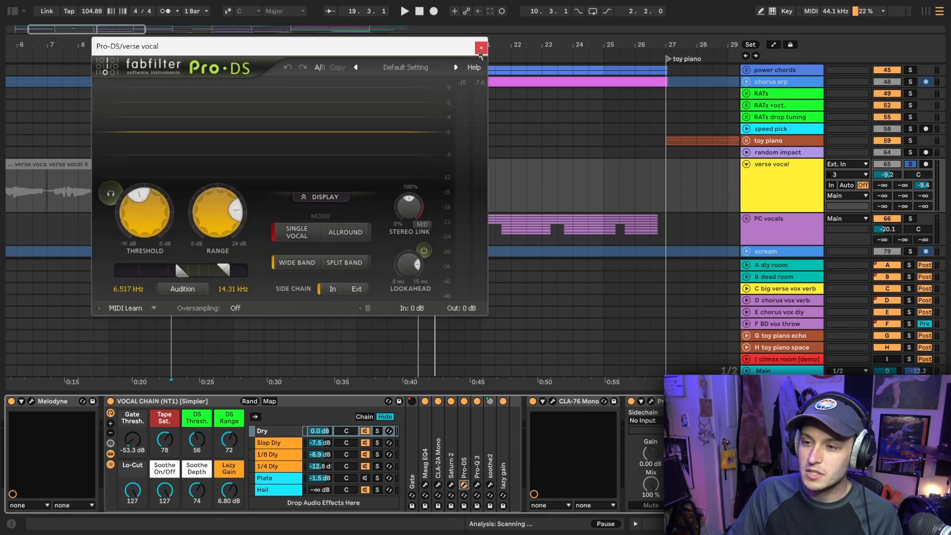
pyautogui.click(481, 50)
# Inspect the Dry chain's Pro-Q 3 curve, and watch soothe2 react while playing the soloed verse vocal from 11.1.1
pyautogui.click(477, 485)
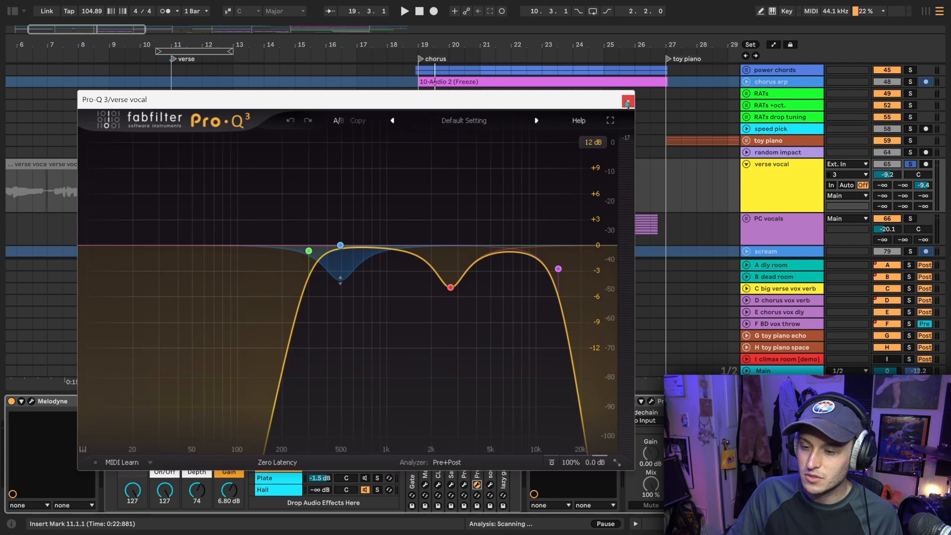
pyautogui.click(628, 101)
pyautogui.click(490, 486)
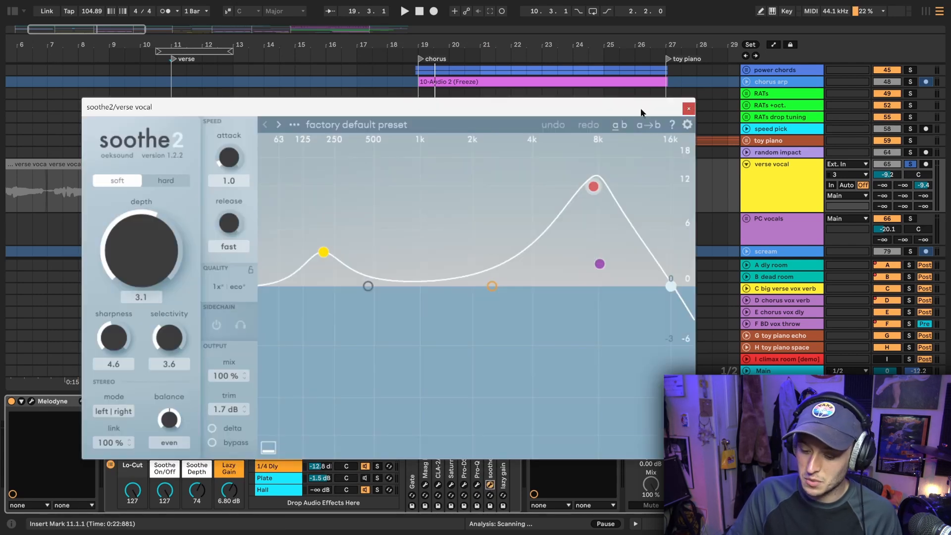
pyautogui.press('space')
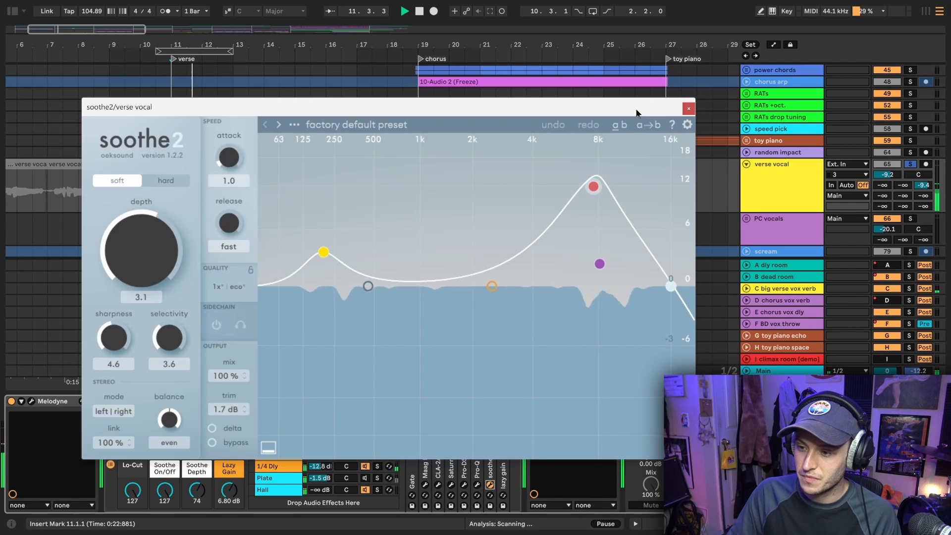
pyautogui.press('space')
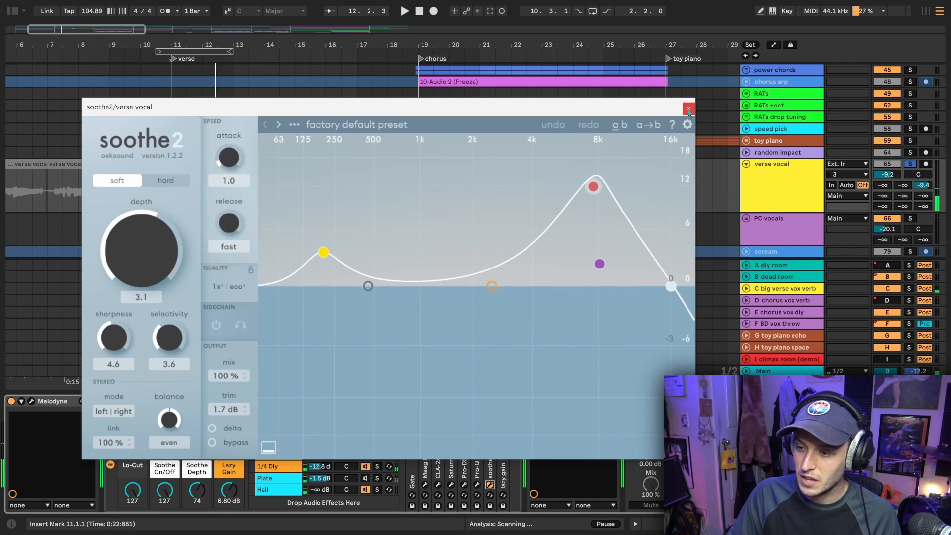
# Close soothe2 and browse the devices in the rack's Slap Dly, 1/8 Dly, 1/4 Dly and Hall chains
pyautogui.click(689, 110)
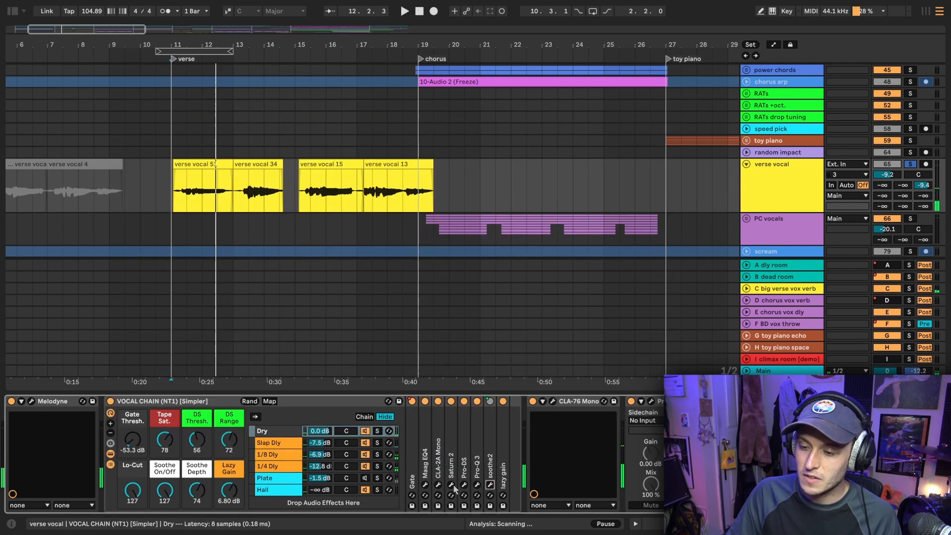
pyautogui.click(274, 446)
pyautogui.click(278, 457)
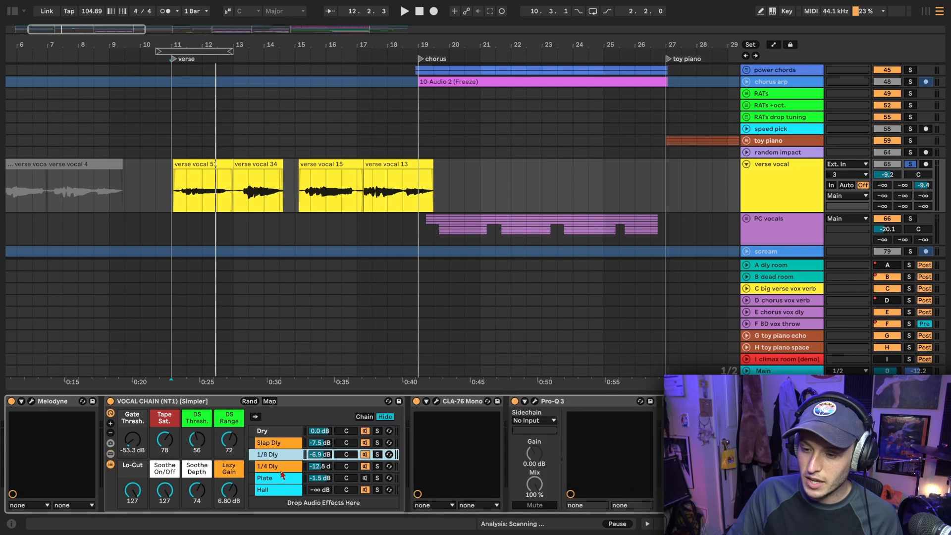
pyautogui.click(277, 468)
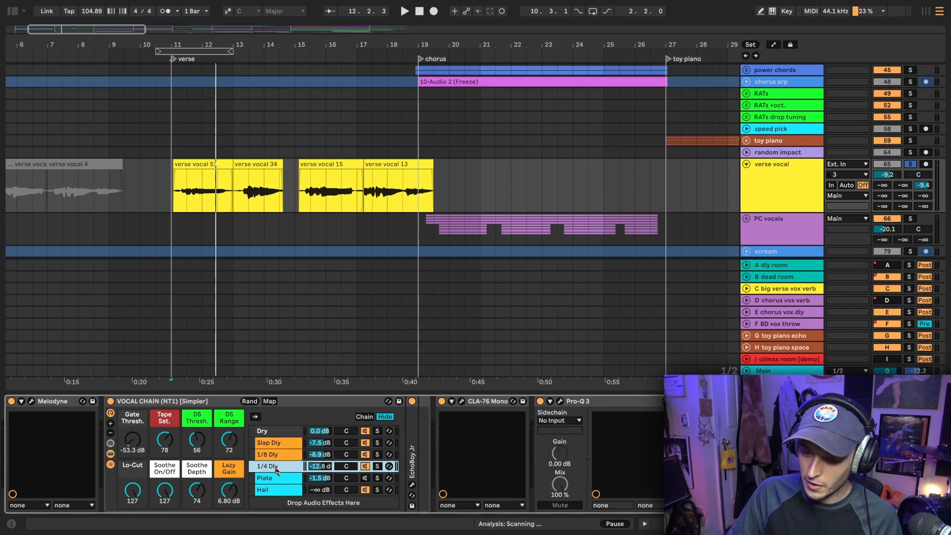
pyautogui.click(273, 491)
pyautogui.click(276, 445)
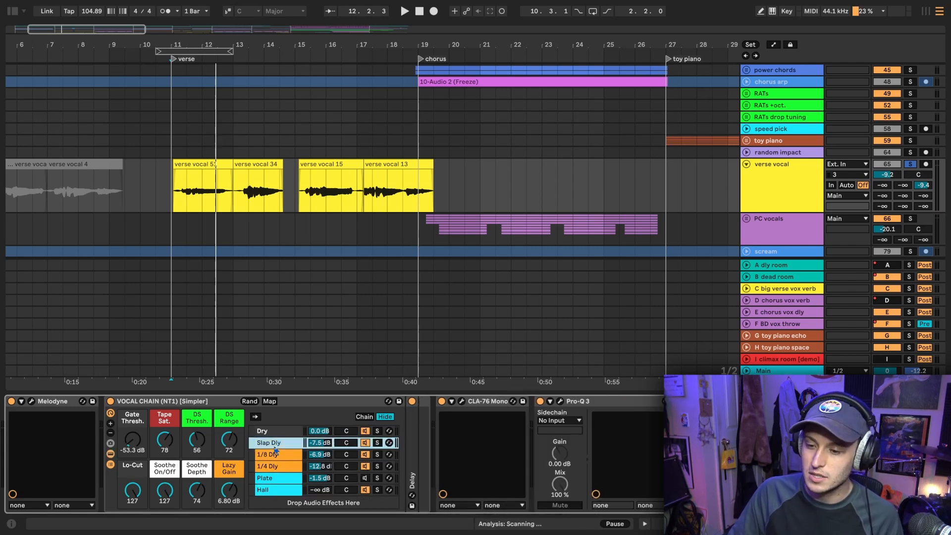
# Inspect the Delay device in the Slap Dly chain and the H-Delay settings in the 1/8 Dly chain, closing each view
pyautogui.doubleClick(410, 426)
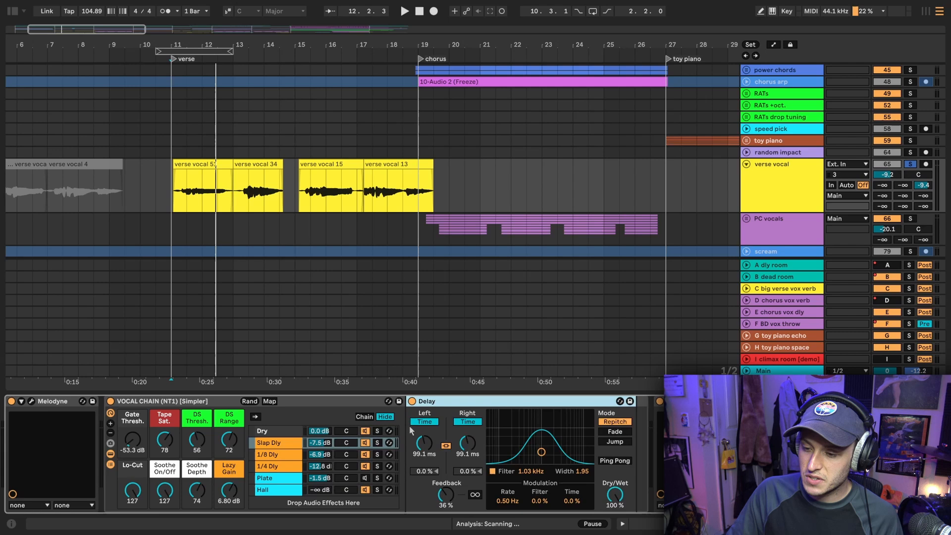
pyautogui.doubleClick(434, 403)
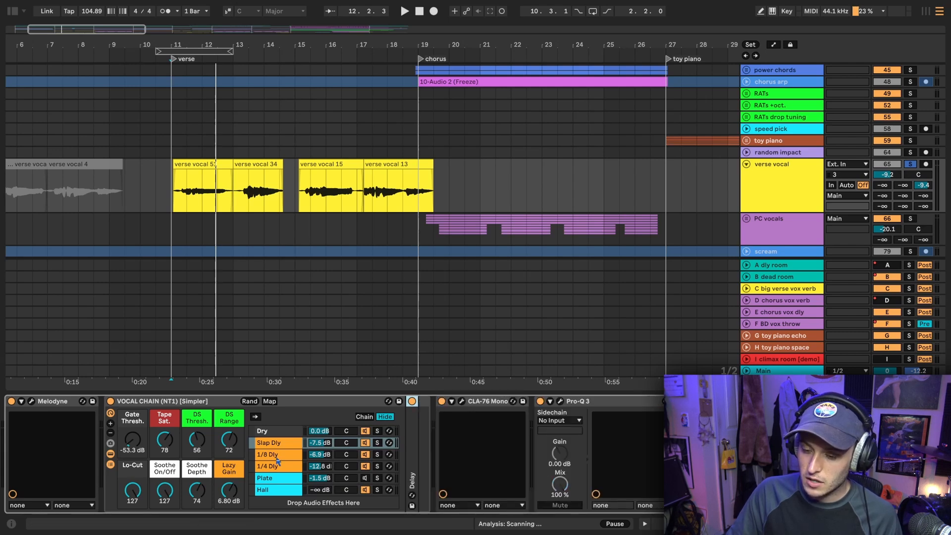
pyautogui.click(276, 457)
pyautogui.click(432, 402)
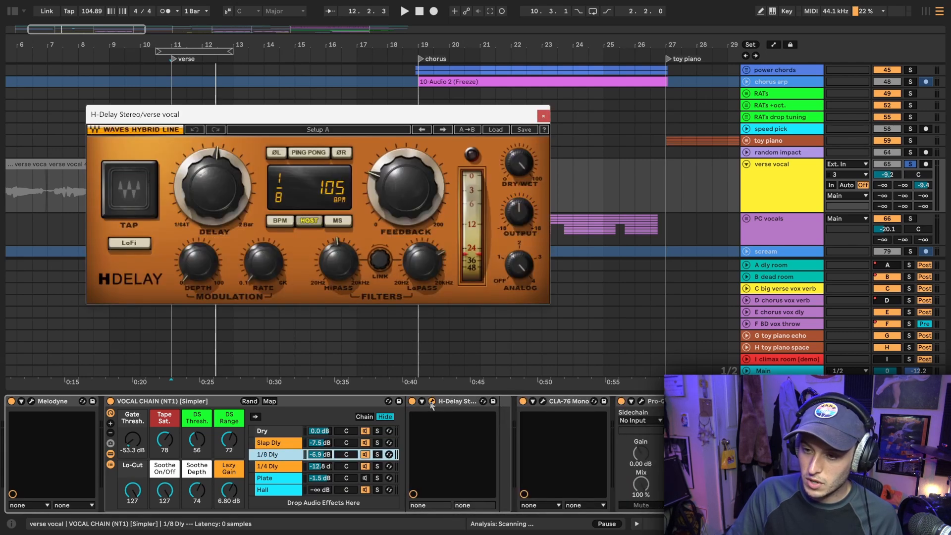
pyautogui.click(432, 402)
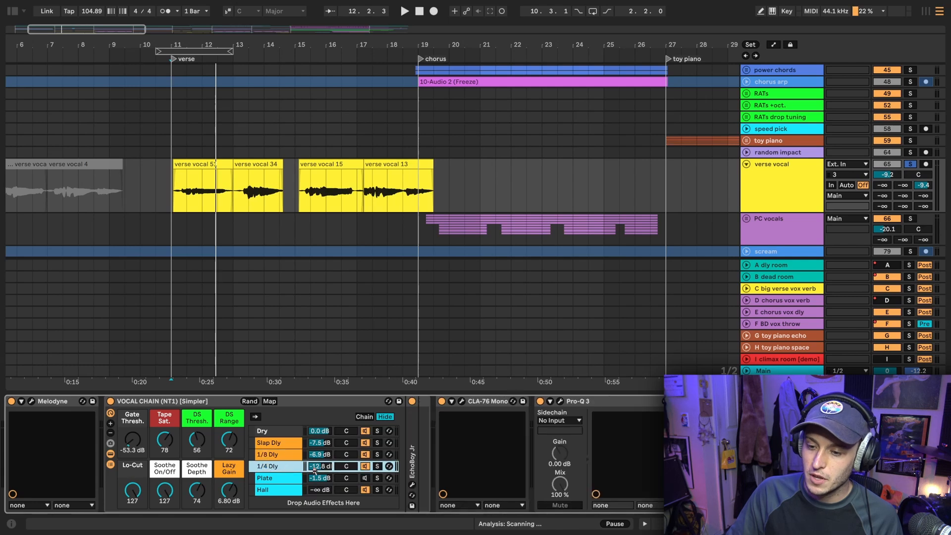
# Inspect the EchoBoy Jr settings in the rack's 1/4 Dly chain and close the plugin window
pyautogui.click(292, 467)
pyautogui.click(413, 484)
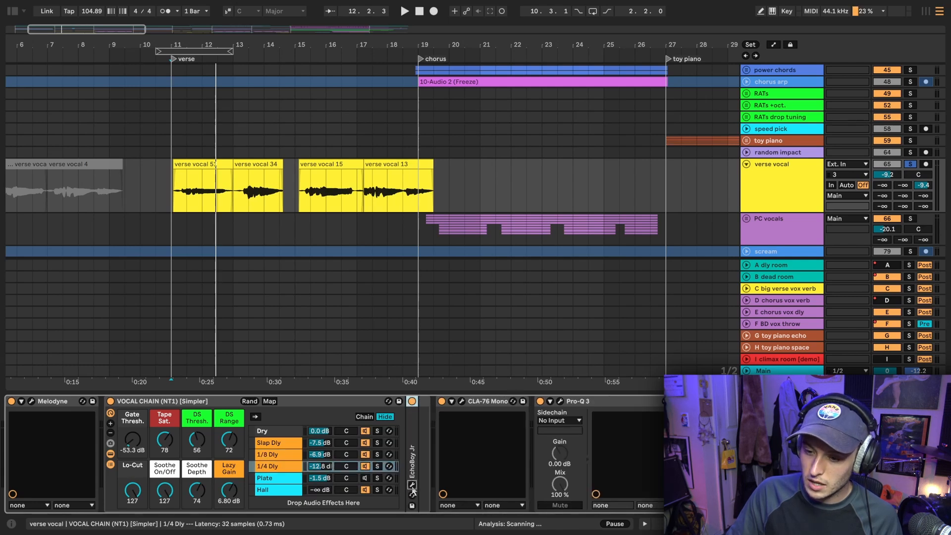
pyautogui.click(412, 485)
pyautogui.moveTo(376, 55); pyautogui.dragTo(325, 113)
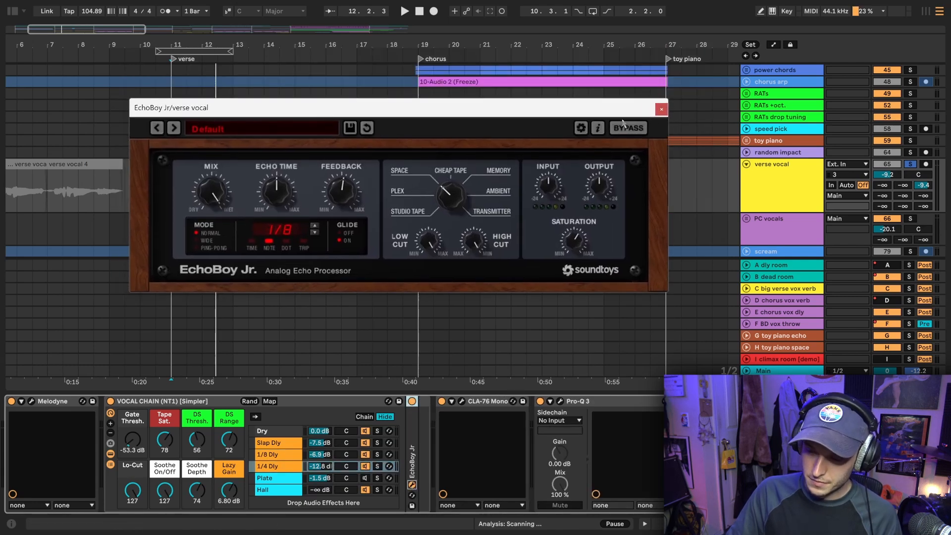
pyautogui.click(661, 110)
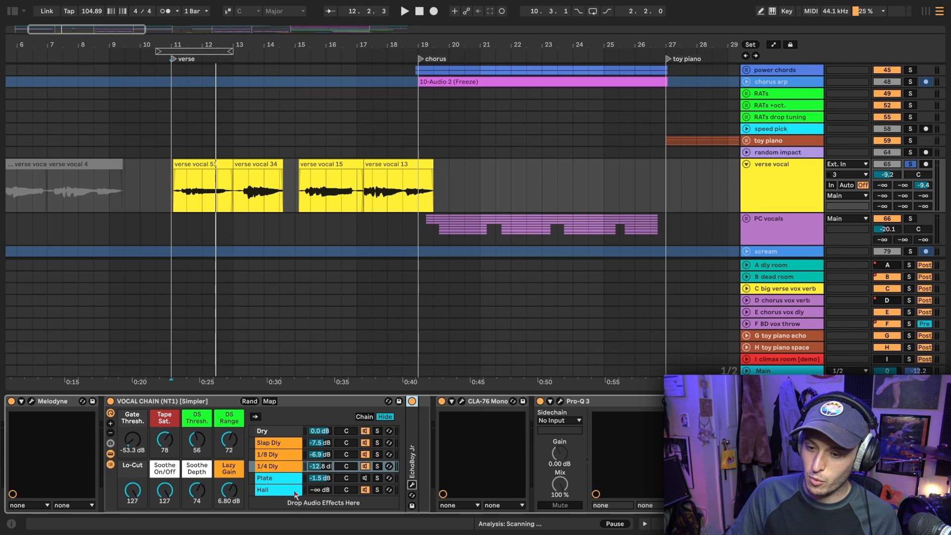
# Inspect the Hall chain's ValhallaVintageVerb settings, close the plugin, and hide the rack's devices and chain list
pyautogui.click(278, 490)
pyautogui.click(432, 401)
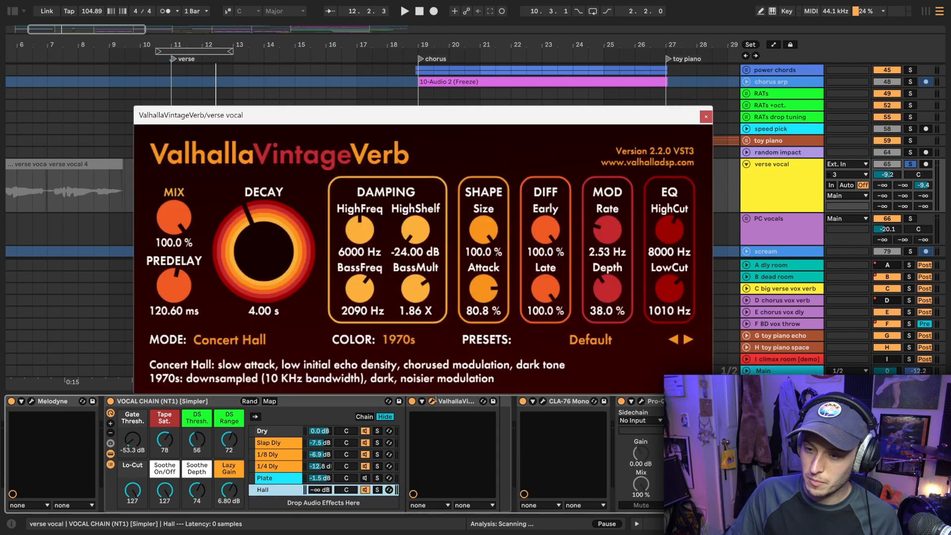
pyautogui.moveTo(379, 118); pyautogui.dragTo(369, 56)
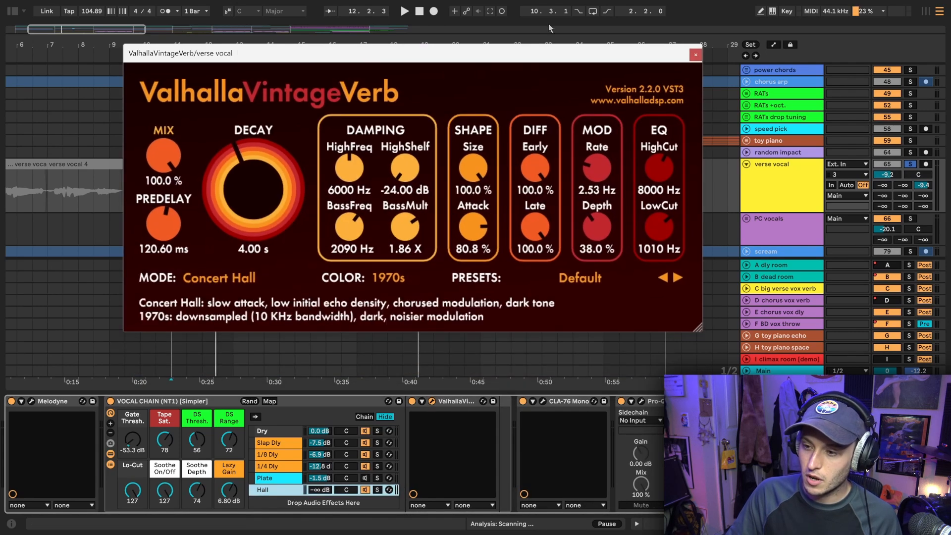
pyautogui.click(695, 55)
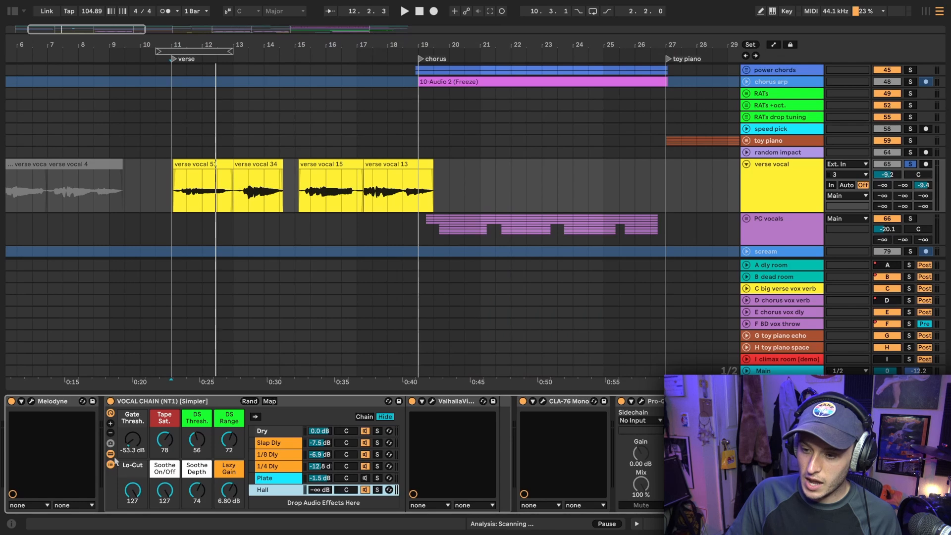
pyautogui.press('Delete')
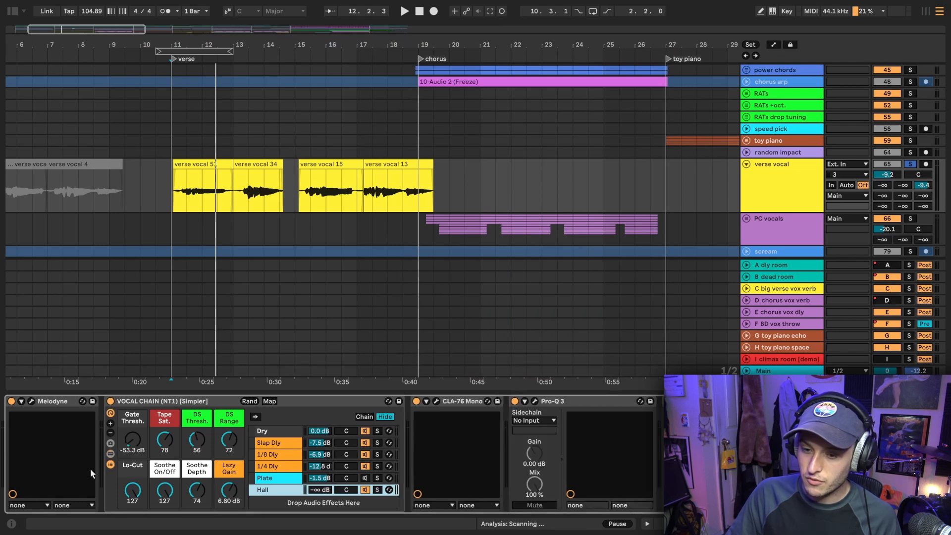
pyautogui.click(110, 465)
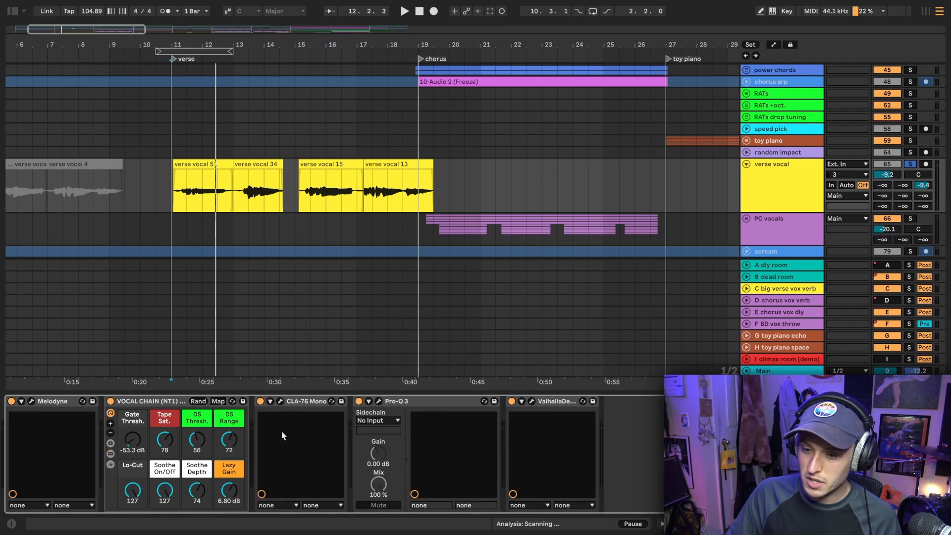
# Inspect the CLA-76 Mono, Pro-Q 3 and ValhallaDelay settings that follow the verse vocal's rack
pyautogui.click(280, 403)
pyautogui.moveTo(309, 128); pyautogui.dragTo(367, 89)
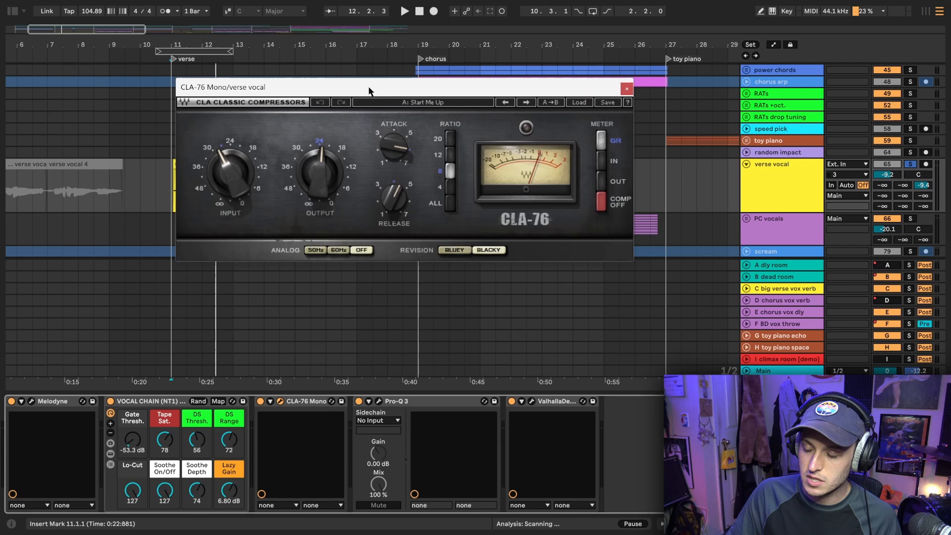
pyautogui.click(627, 89)
pyautogui.click(379, 401)
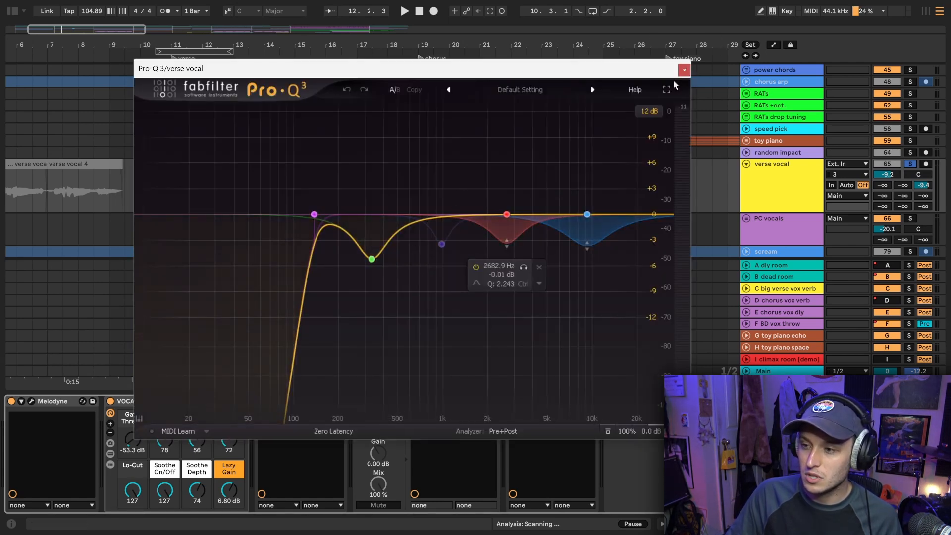
pyautogui.click(685, 70)
pyautogui.click(532, 402)
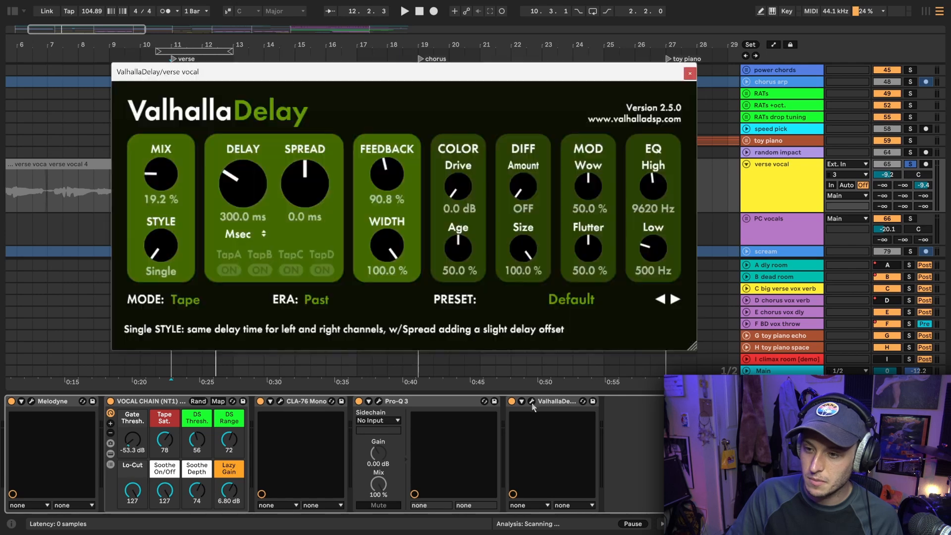
pyautogui.moveTo(349, 71); pyautogui.dragTo(346, 50)
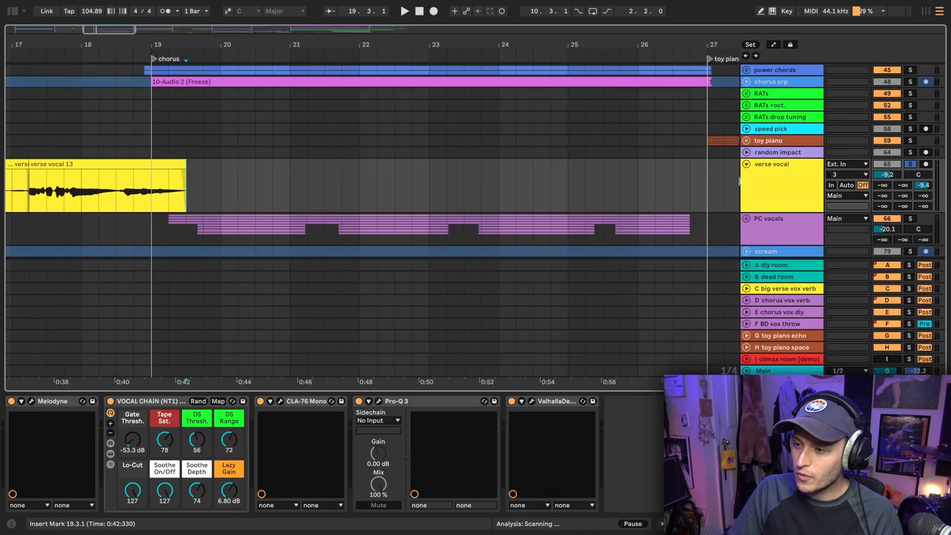
# Fold the verse vocal track, unfold the PC vocals group, and hide the device view to examine the group's tracks
pyautogui.click(747, 165)
pyautogui.click(747, 176)
pyautogui.scroll(-5, 671, 187)
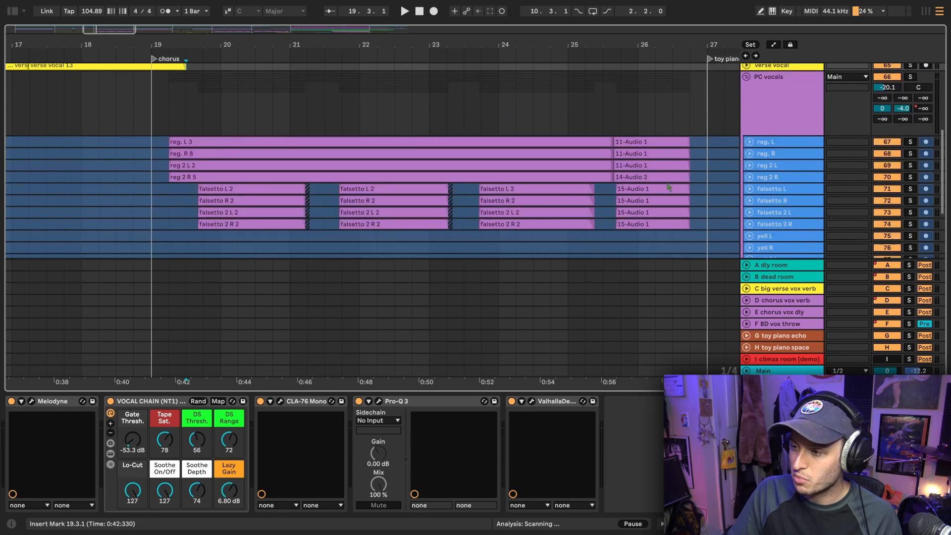
pyautogui.click(940, 523)
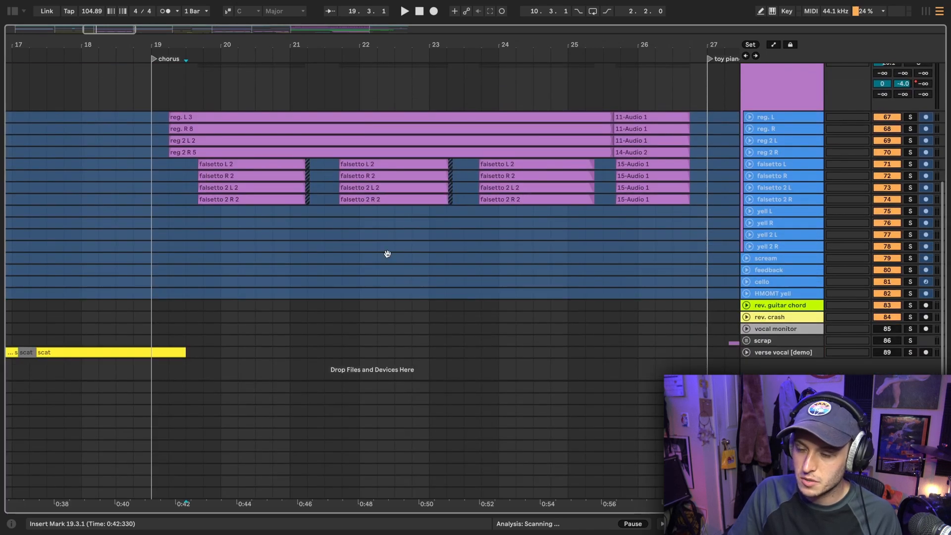
pyautogui.scroll(6, 347, 199)
pyautogui.scroll(-4, 330, 183)
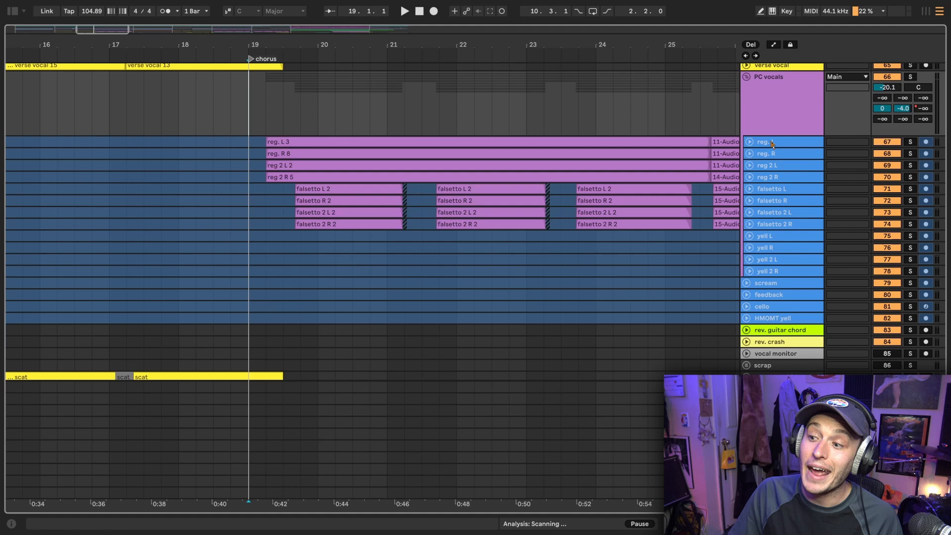
# Show the device view and step through the PC vocals tracks, examining the effects on the reg., falsetto and yell layers
pyautogui.hotkey('ctrl', 'alt', 'l')
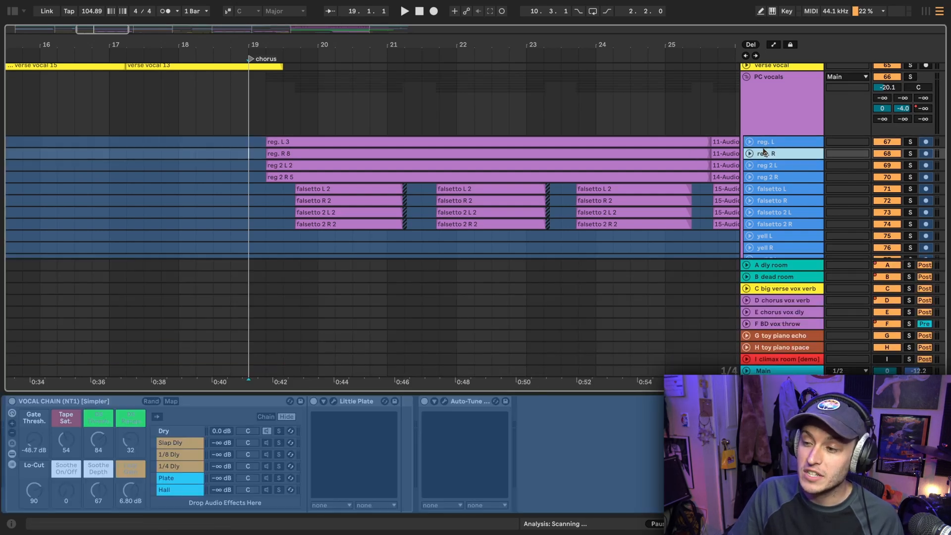
pyautogui.click(770, 143)
pyautogui.press('Down')
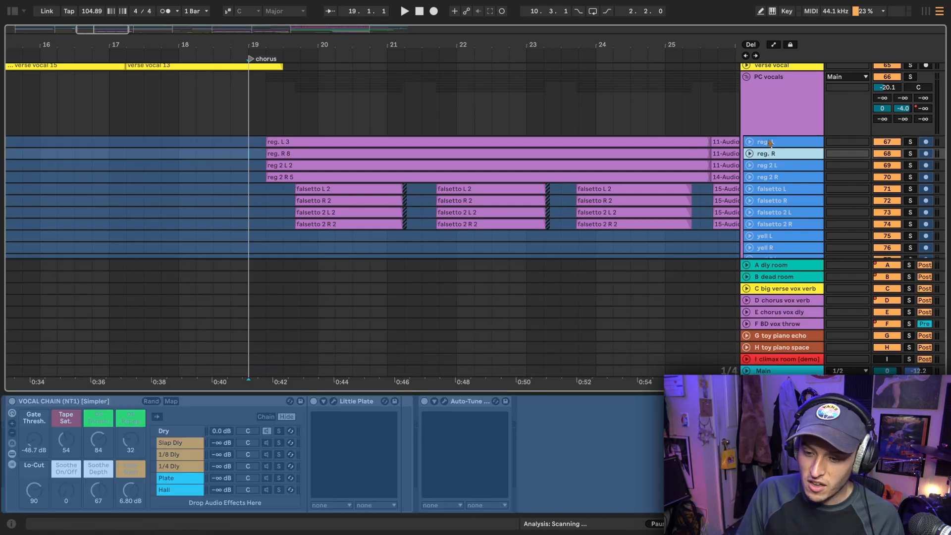
pyautogui.press('Down')
pyautogui.press('Down')
pyautogui.press('Down')
pyautogui.press('Down')
pyautogui.press('Down')
pyautogui.press('Down')
pyautogui.press('Down')
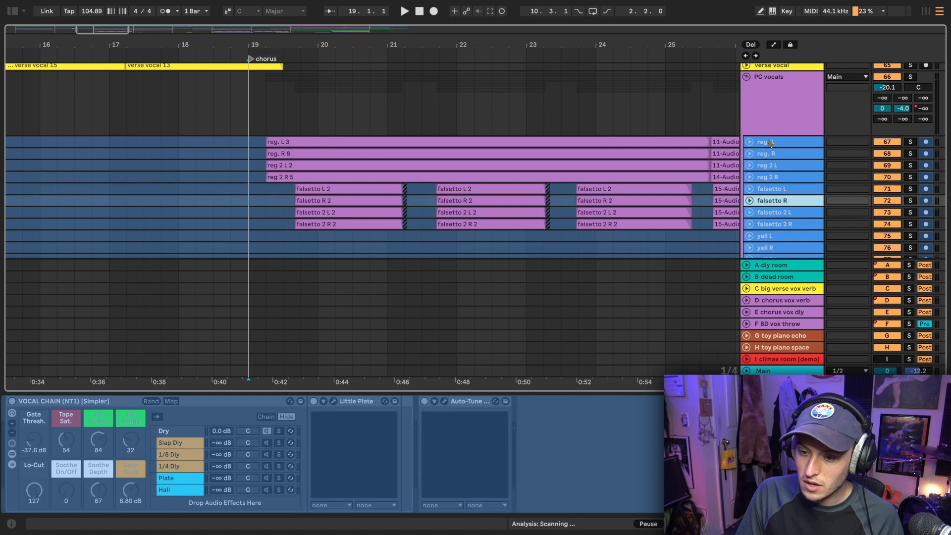
pyautogui.press('Down')
pyautogui.press('Down')
pyautogui.press('Down')
pyautogui.press('Down')
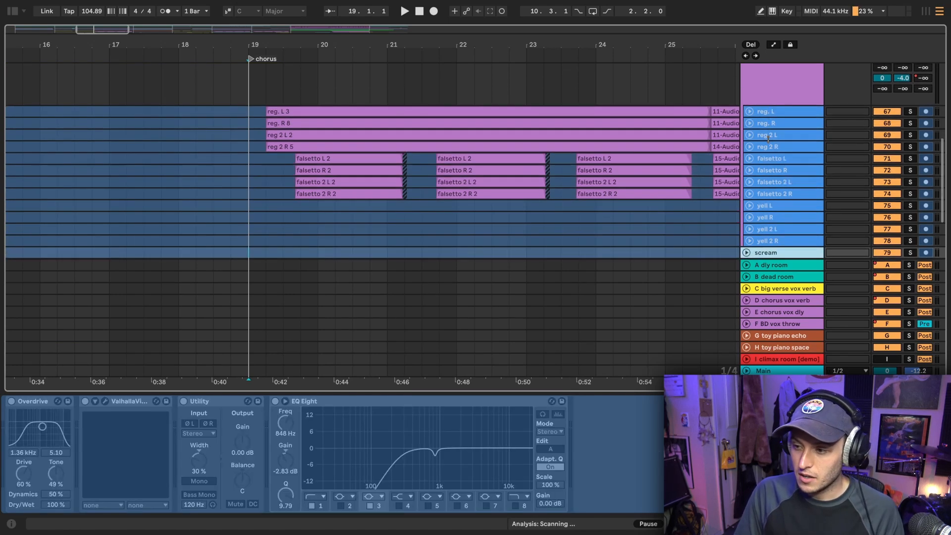
pyautogui.press('Up')
pyautogui.press('Up')
pyautogui.press('Up')
pyautogui.press('Up')
pyautogui.press('Up')
pyautogui.press('Up')
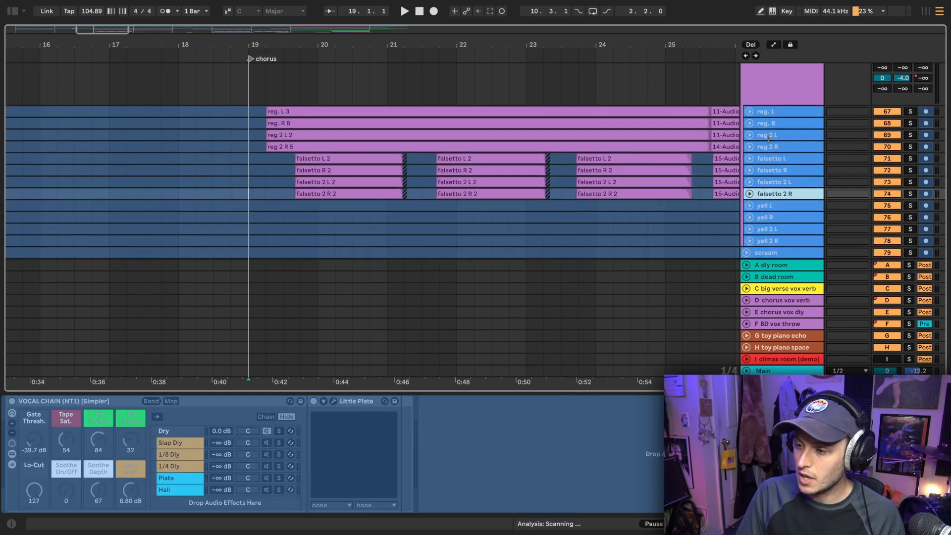
pyautogui.press('Up')
pyautogui.press('Up')
pyautogui.press('Up')
pyautogui.press('Up')
pyautogui.press('Up')
pyautogui.press('Up')
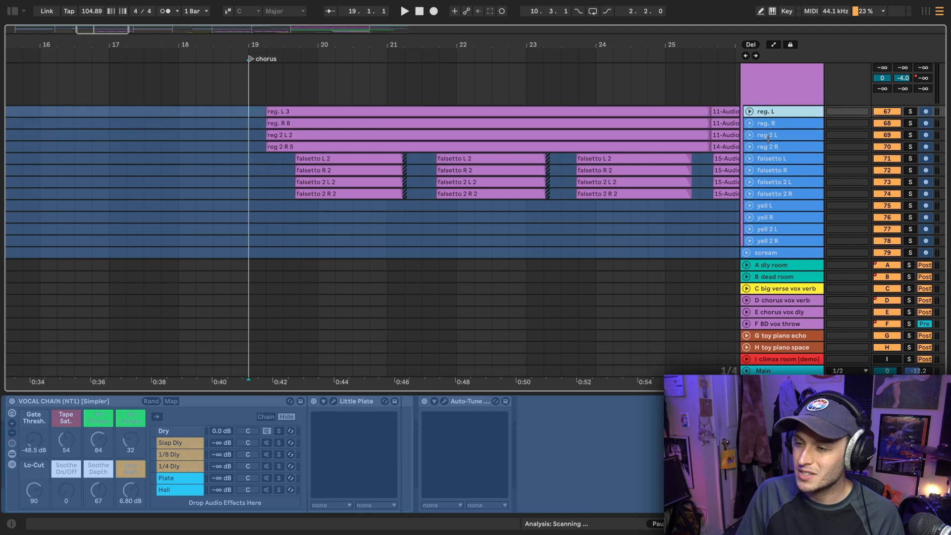
# Select the reg. L, reg. R, reg 2 L and reg 2 R tracks and unfold them to show their chorus waveforms and panning
pyautogui.scroll(-2, 320, 148)
pyautogui.moveTo(341, 149); pyautogui.dragTo(303, 123)
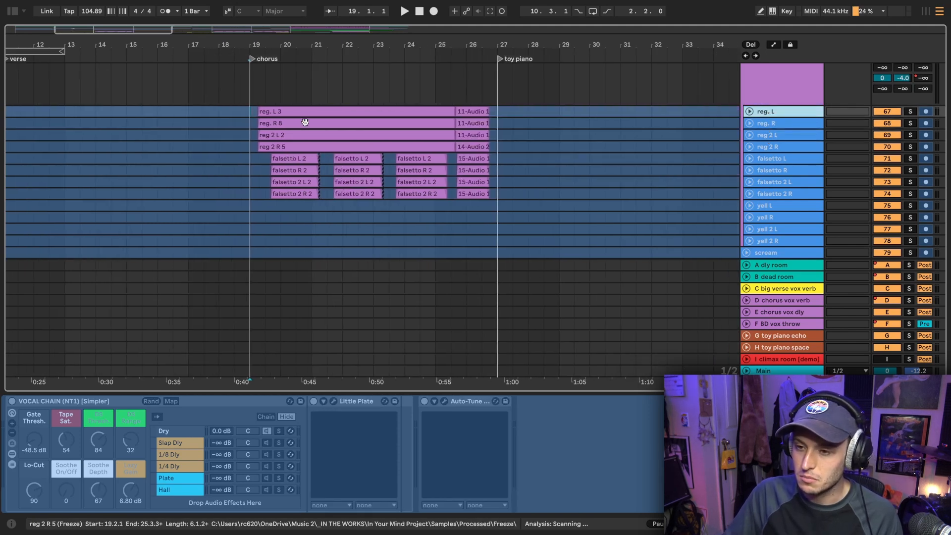
pyautogui.scroll(2, 311, 113)
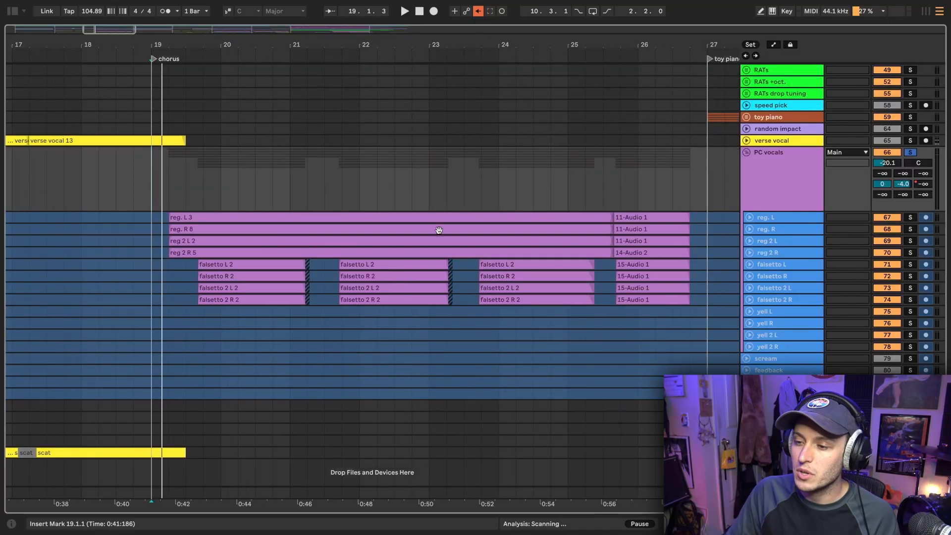
pyautogui.moveTo(766, 254); pyautogui.dragTo(769, 220)
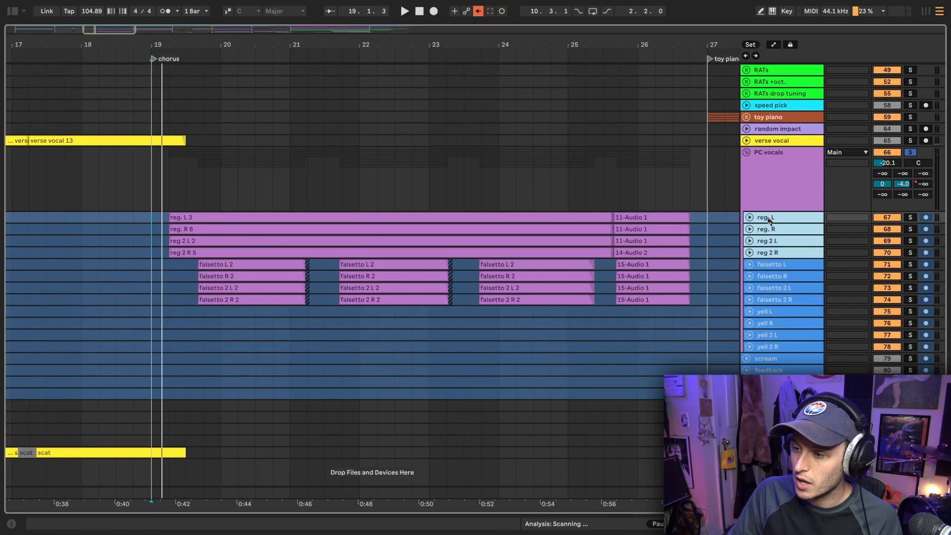
pyautogui.click(749, 217)
pyautogui.scroll(-3, 524, 172)
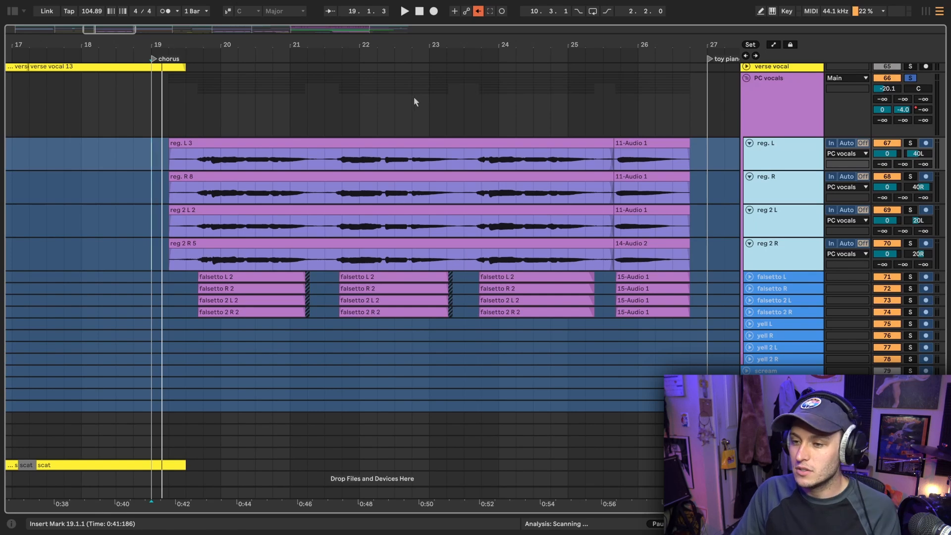
# Place the insert marker at 19.2.1 on the reg. L track, and select the reg 2 L and reg 2 R tracks in turn
pyautogui.click(169, 167)
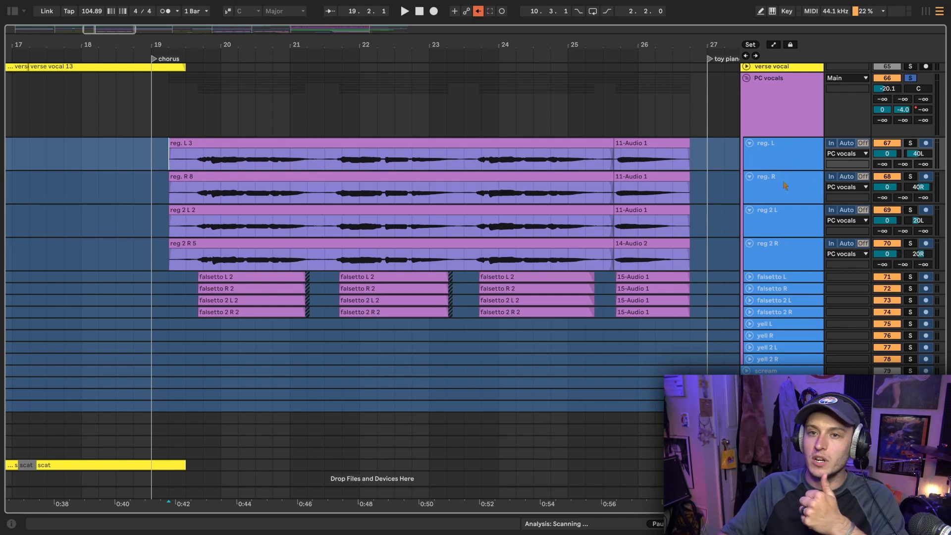
pyautogui.click(775, 233)
pyautogui.click(783, 254)
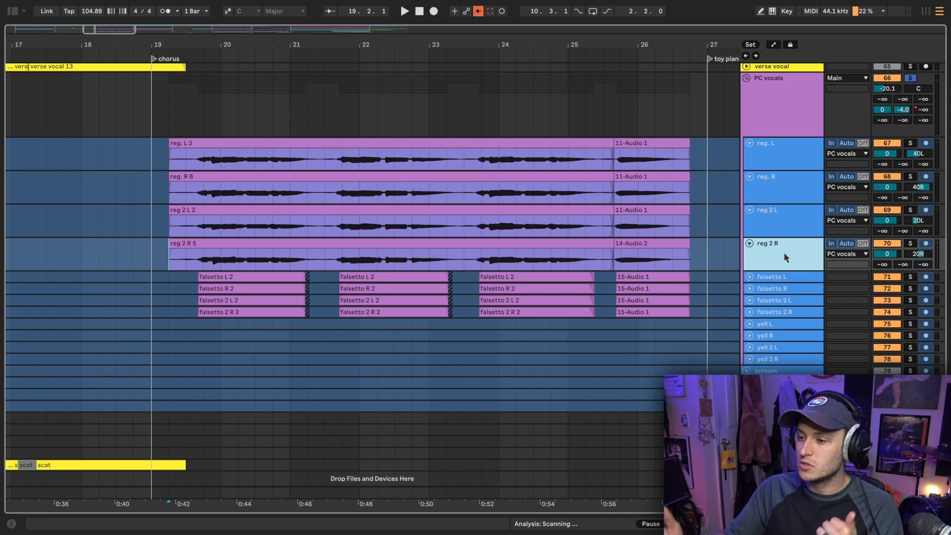
# Select the falsetto L, falsetto R, falsetto 2 L and falsetto 2 R tracks and unfold them to show their waveforms and panning
pyautogui.click(762, 312)
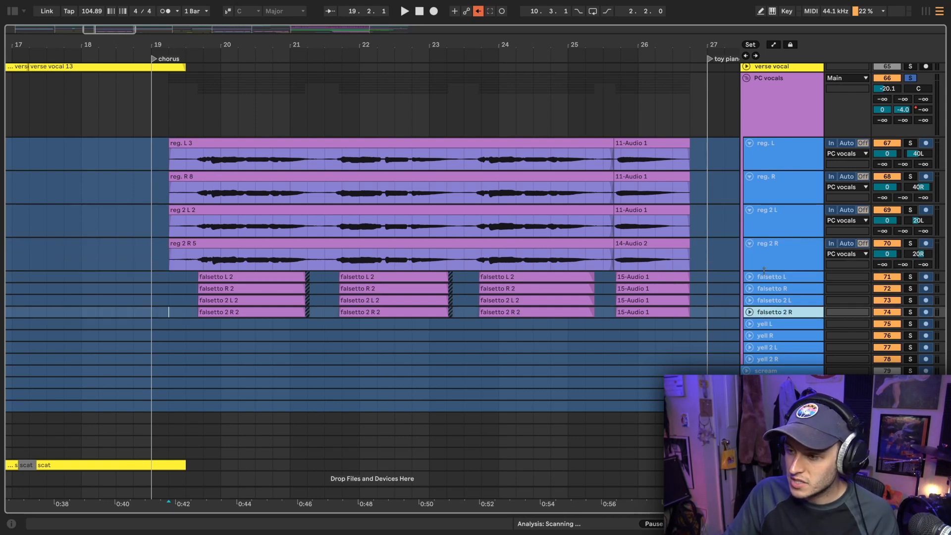
pyautogui.keyDown('shift'); pyautogui.click(766, 277); pyautogui.keyUp('shift')
pyautogui.click(750, 277)
pyautogui.scroll(-3, 765, 277)
pyautogui.click(774, 227)
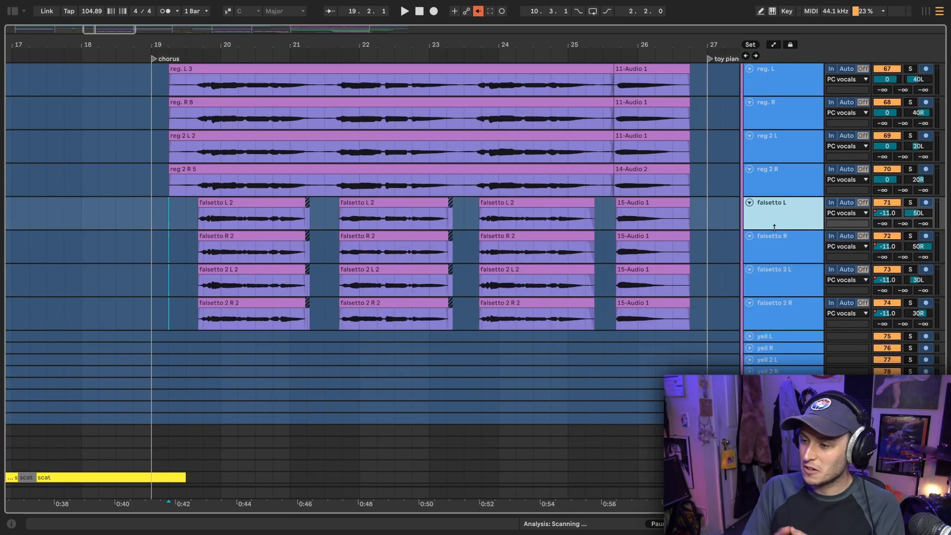
pyautogui.scroll(-1, 776, 231)
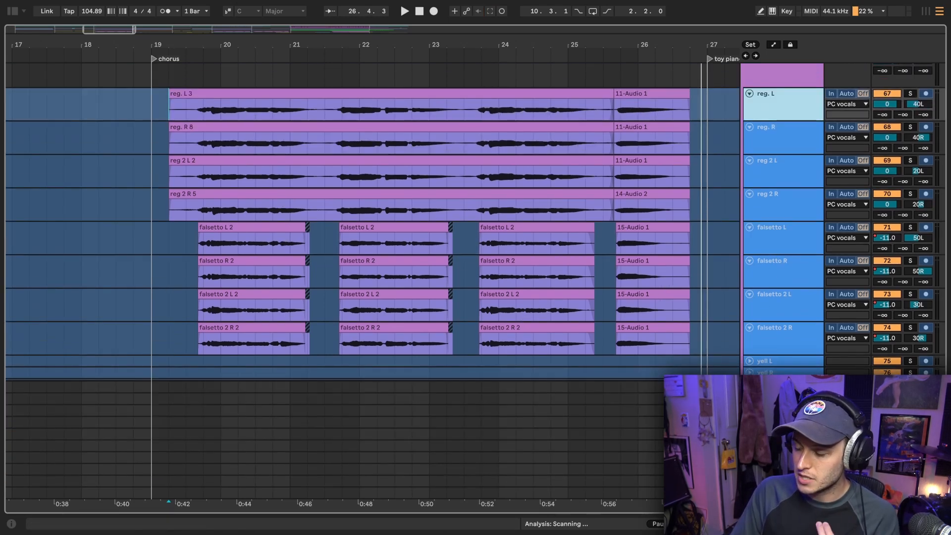
# Examine the PC vocals group's effects, including the Pro-DS, Glue Compressor and Pro-MB settings, closing each one after viewing
pyautogui.click(783, 422)
pyautogui.scroll(3, 791, 114)
pyautogui.doubleClick(792, 114)
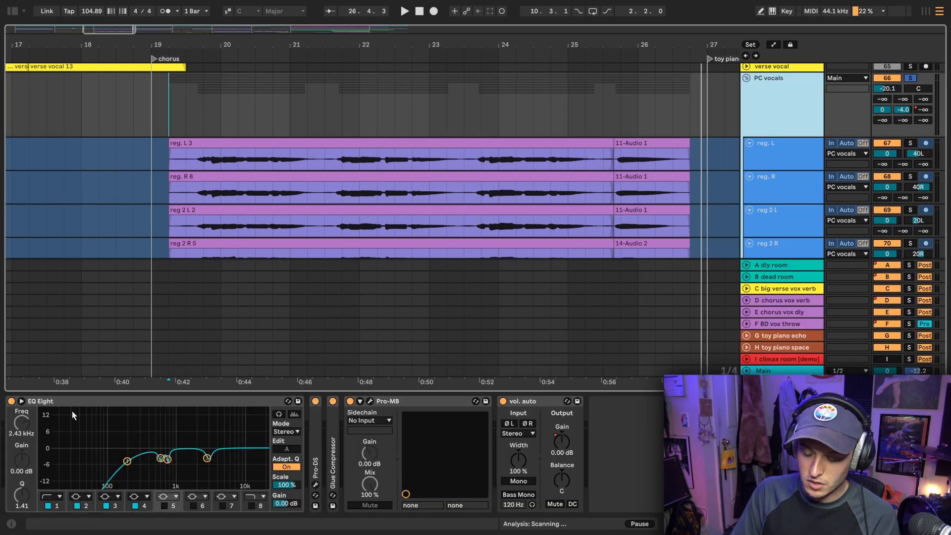
pyautogui.click(315, 485)
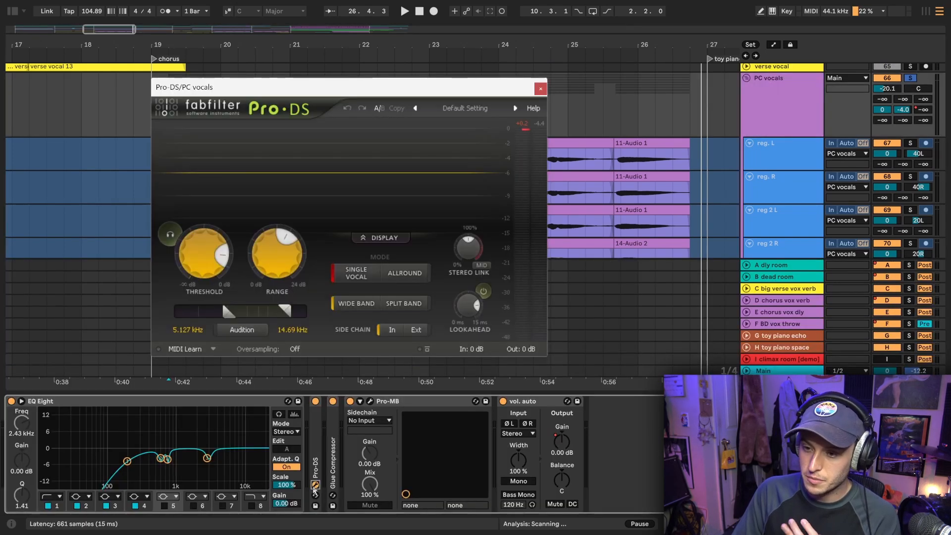
pyautogui.click(541, 88)
pyautogui.doubleClick(333, 461)
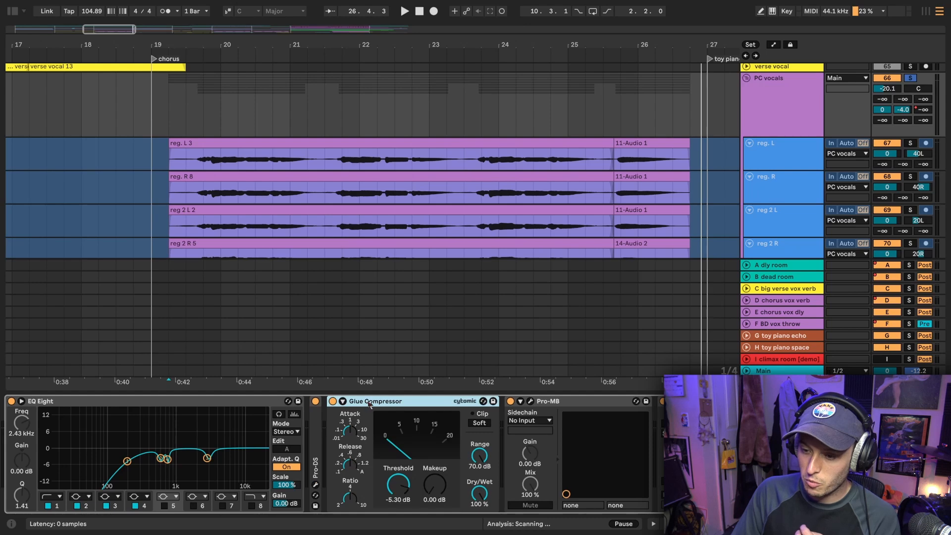
pyautogui.doubleClick(370, 402)
pyautogui.click(370, 401)
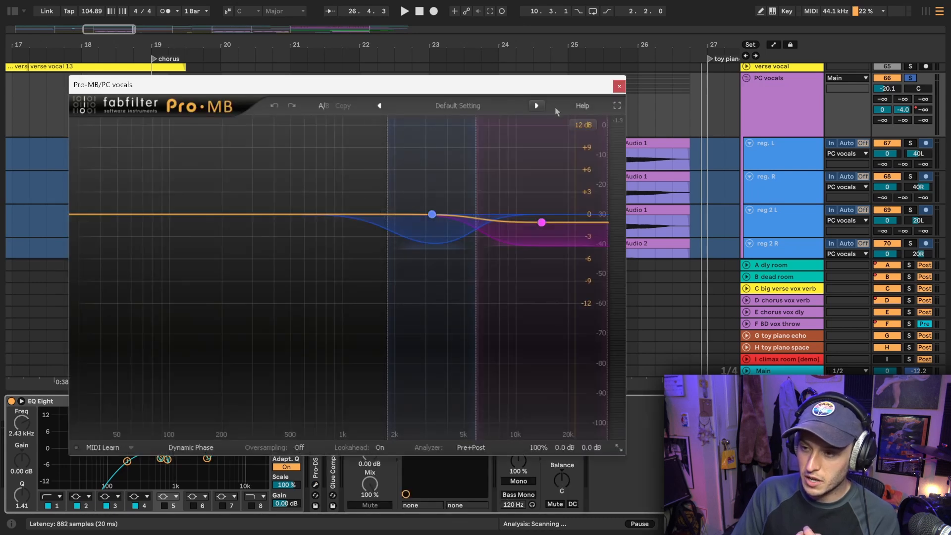
pyautogui.click(620, 87)
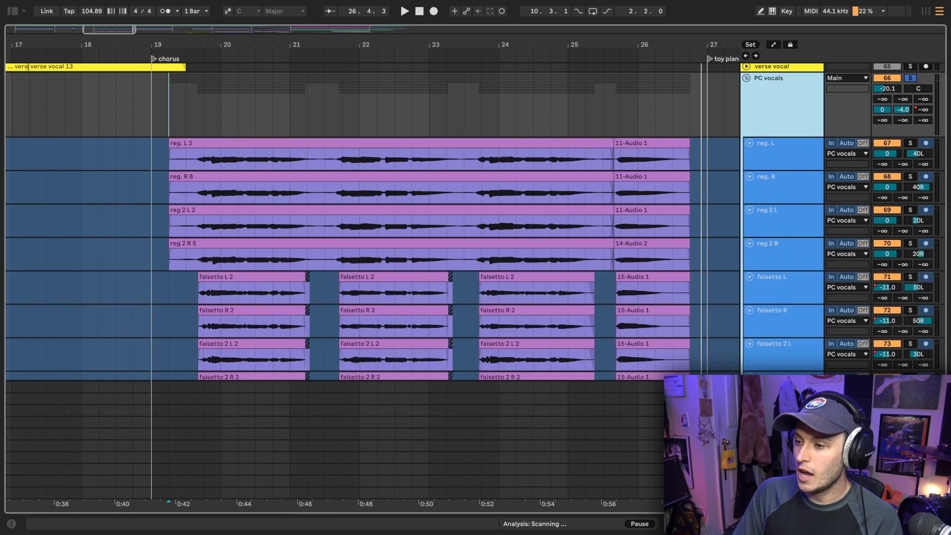
# Place the insert marker at 19.2.1 on PC vocals and examine the ValhallaVintageVerb settings on the D chorus vox verb return
pyautogui.click(169, 104)
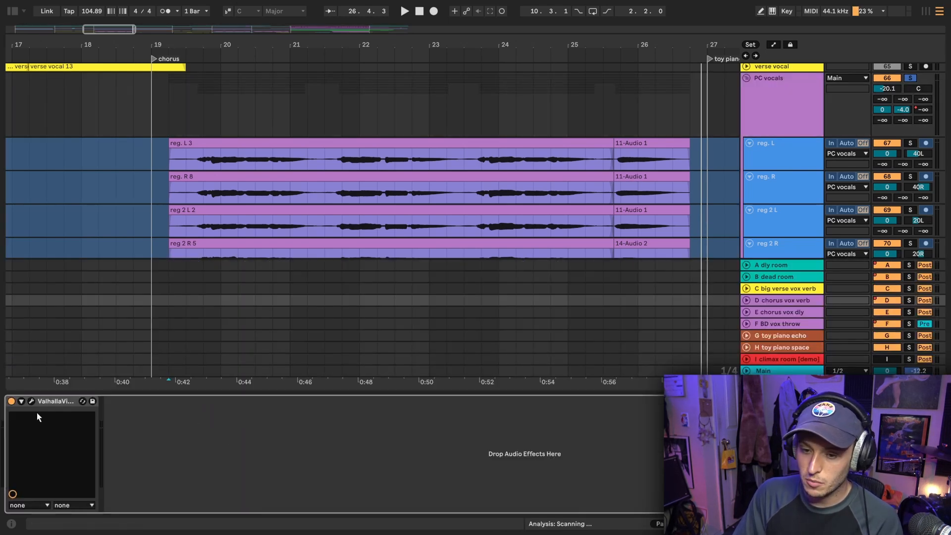
pyautogui.click(31, 402)
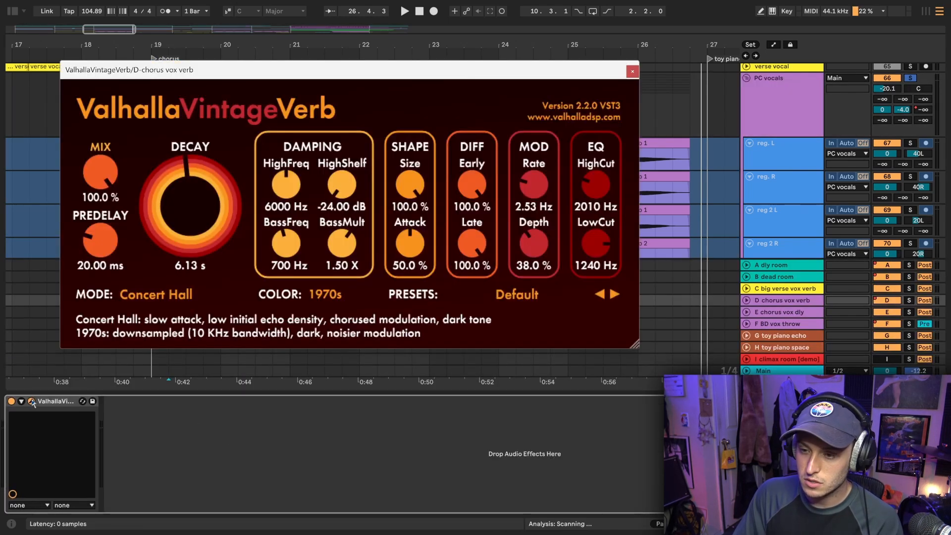
pyautogui.scroll(-2, 676, 115)
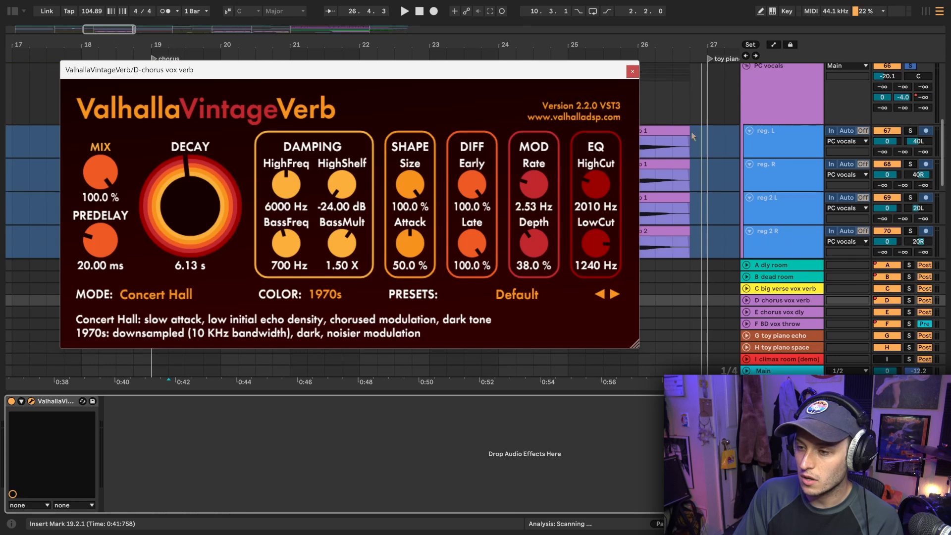
pyautogui.click(632, 73)
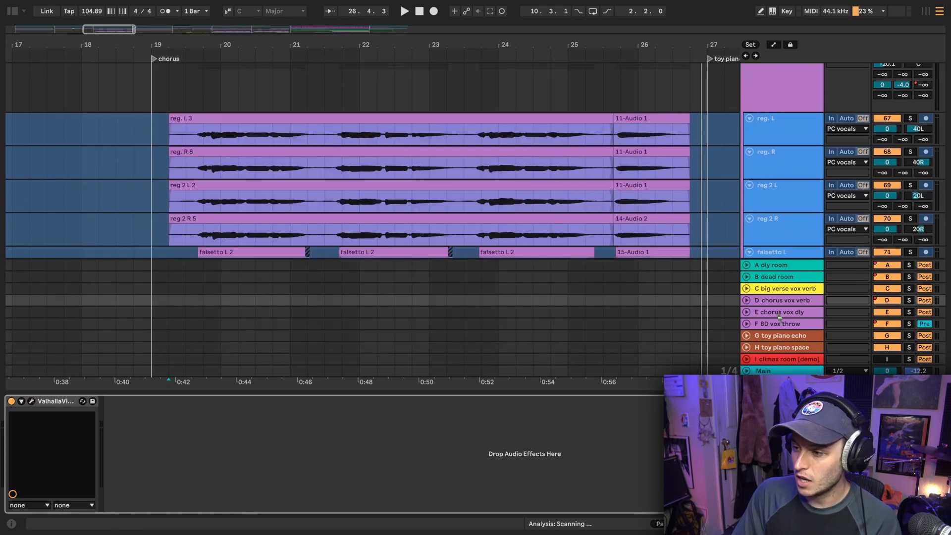
# Select the E chorus vox dly return and examine its H-Delay Stereo settings
pyautogui.click(784, 303)
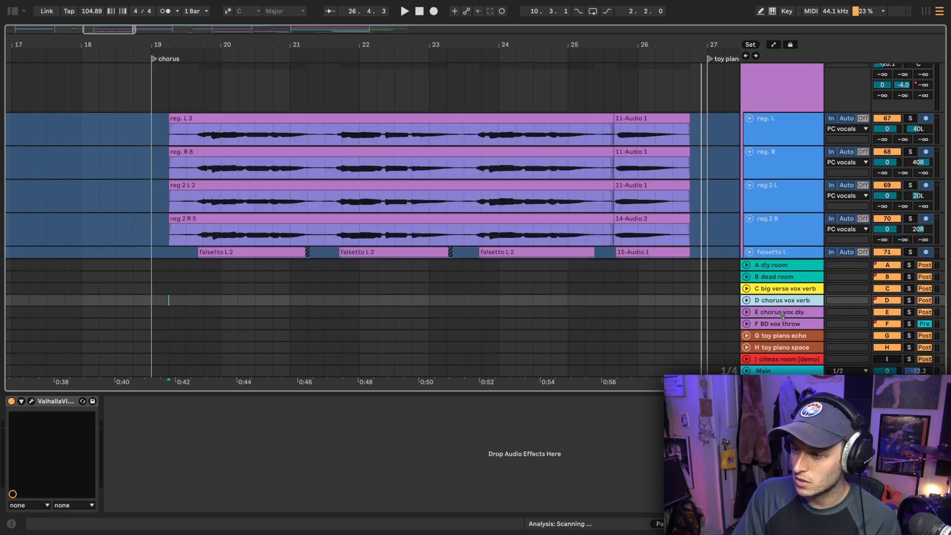
pyautogui.click(782, 314)
pyautogui.click(31, 402)
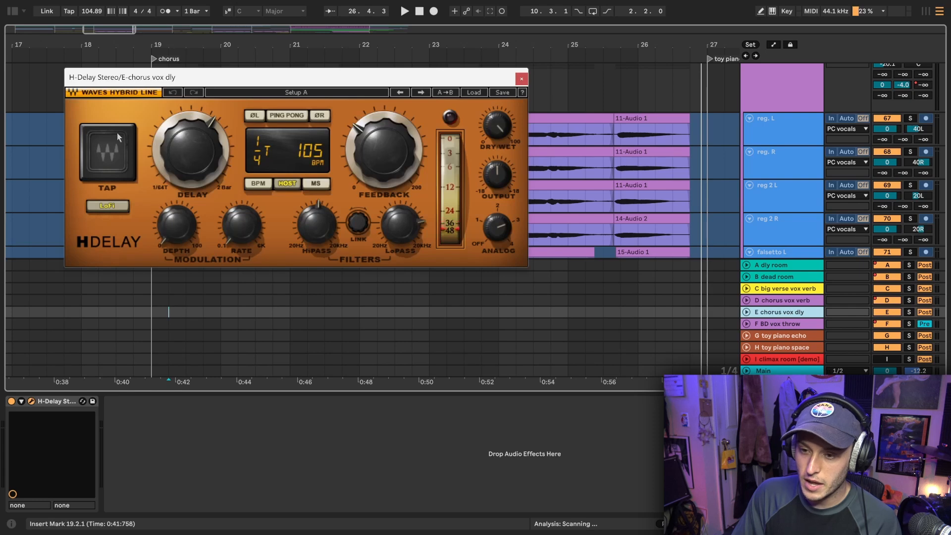
pyautogui.moveTo(204, 79); pyautogui.dragTo(243, 74)
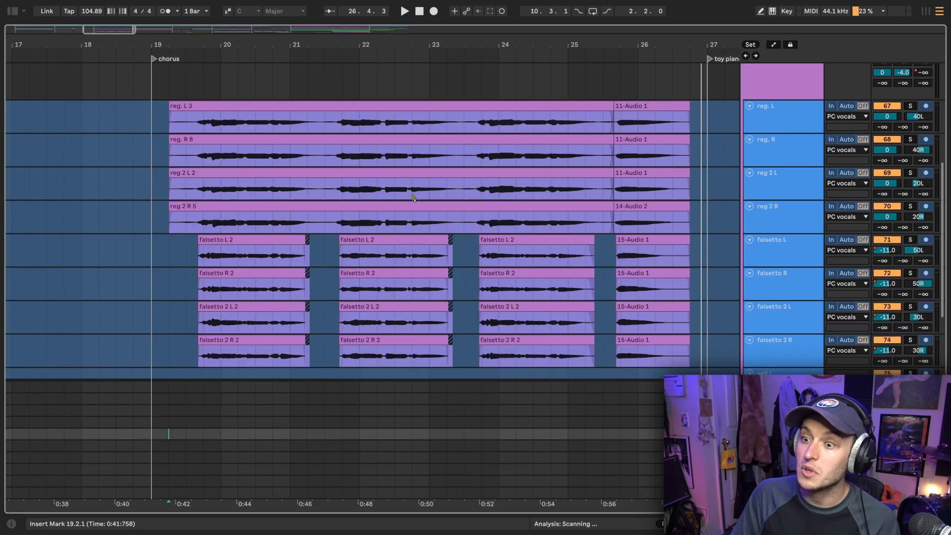
# Play the soloed PC vocals through the chorus from 19.2.1
pyautogui.hscroll(3, 130, 132)
pyautogui.scroll(2, 130, 132)
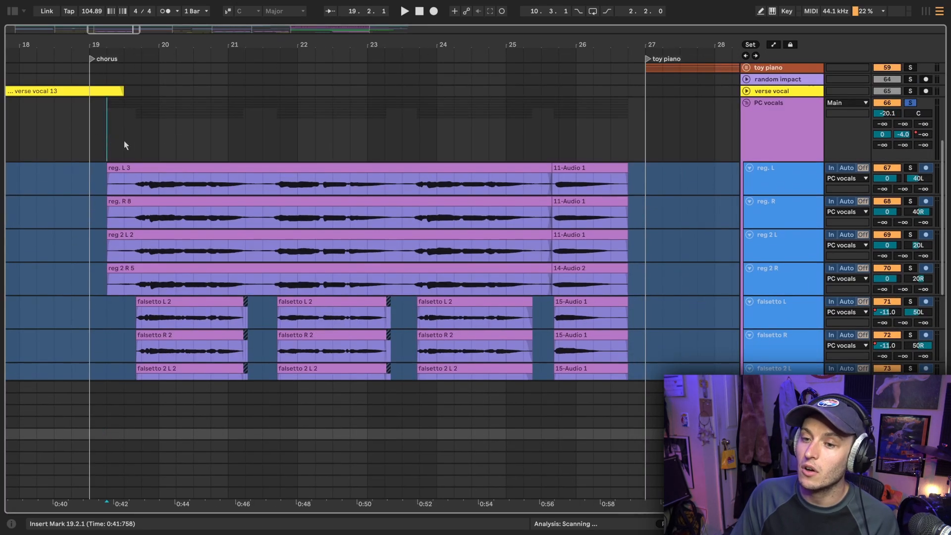
pyautogui.scroll(-5, 124, 142)
pyautogui.press('space')
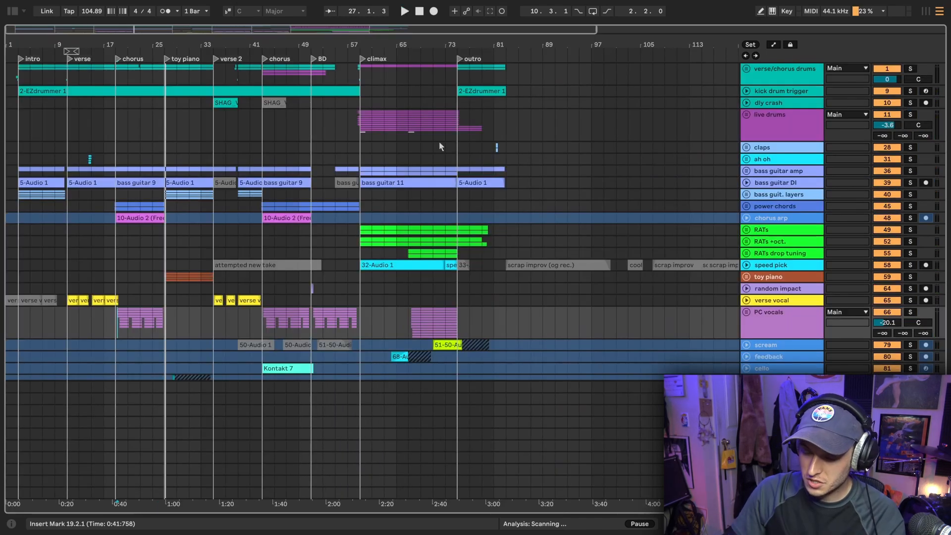
# Solo the 34 6-Audio 1 and 35 7-Audio 1 tracks in the ah oh group and play them from 14.3.1
pyautogui.scroll(-2, 439, 141)
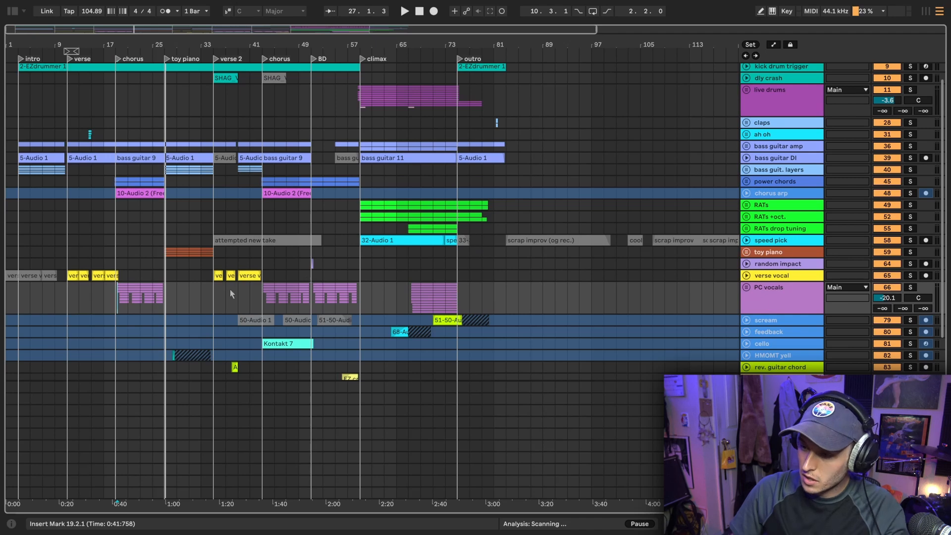
pyautogui.hscroll(-10, 174, 258)
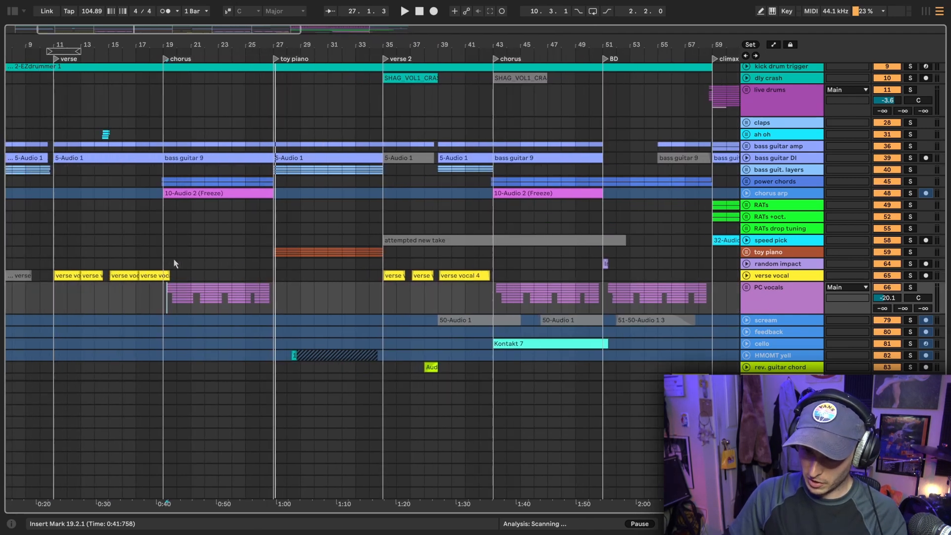
pyautogui.scroll(1, 167, 135)
pyautogui.click(171, 159)
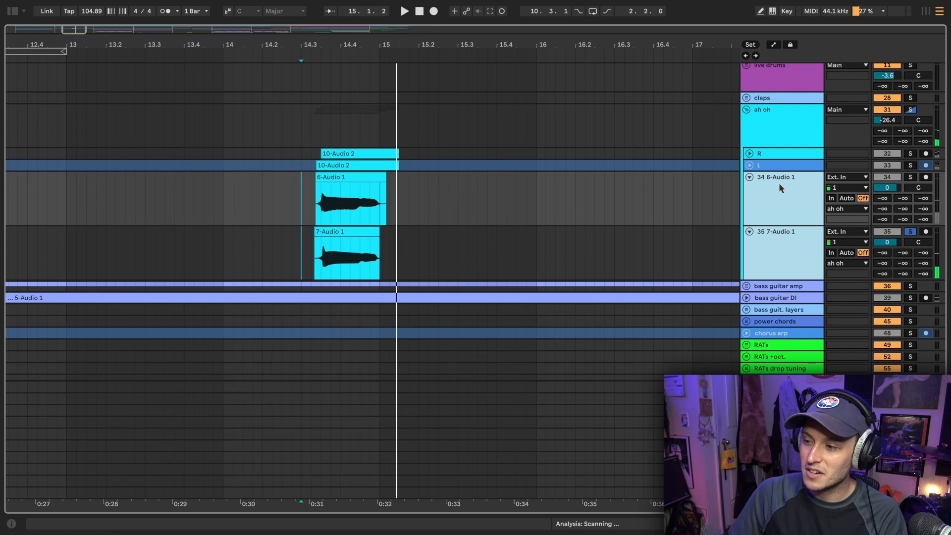
pyautogui.press('space')
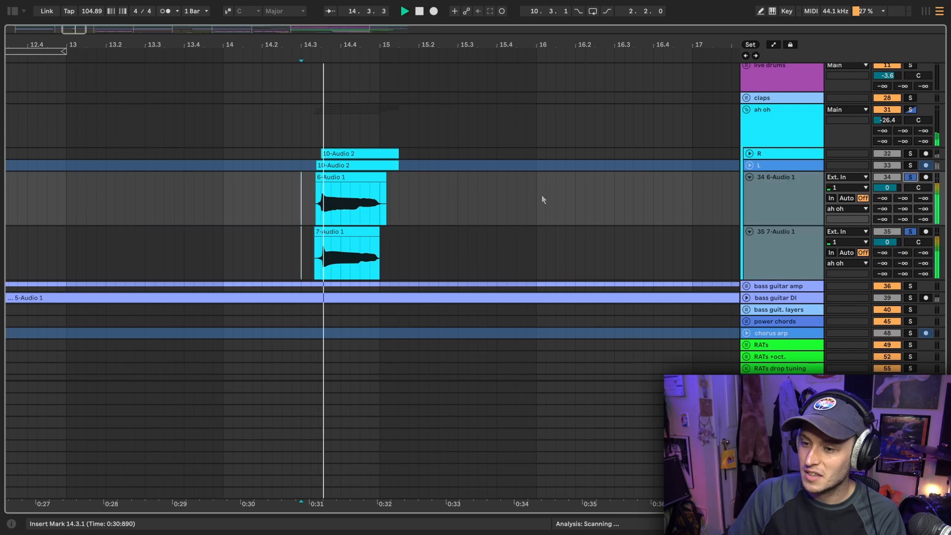
pyautogui.press('space')
# Unfold the R and L tracks in the ah oh group to show their waveforms and panning, and toggle their solo
pyautogui.click(771, 164)
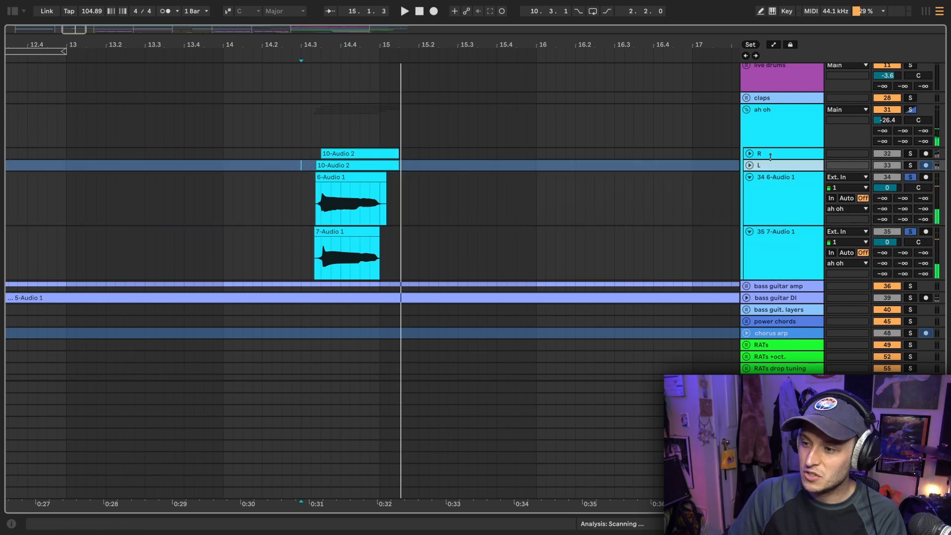
pyautogui.click(765, 155)
pyautogui.keyDown('shift'); pyautogui.click(762, 165); pyautogui.keyUp('shift')
pyautogui.click(751, 166)
pyautogui.click(771, 170)
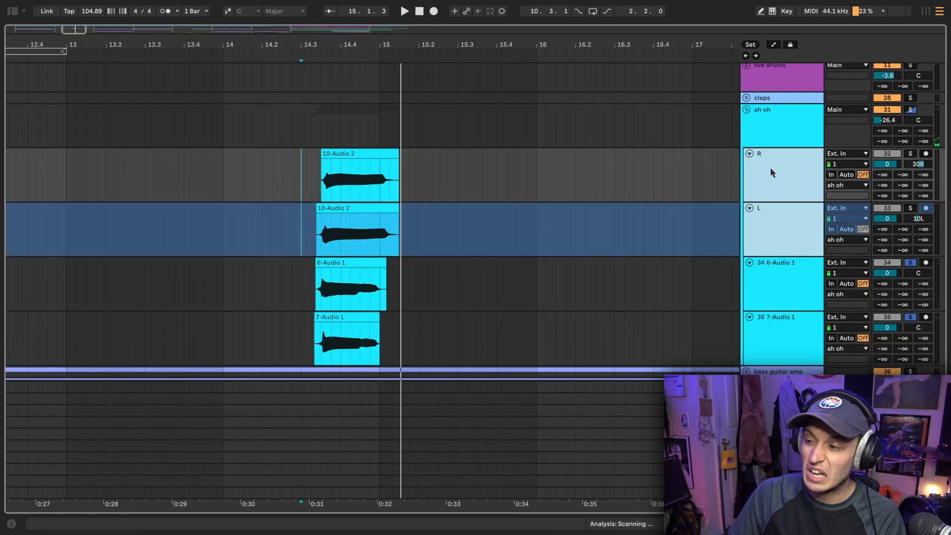
pyautogui.keyDown('shift'); pyautogui.click(786, 228); pyautogui.keyUp('shift')
pyautogui.press('s')
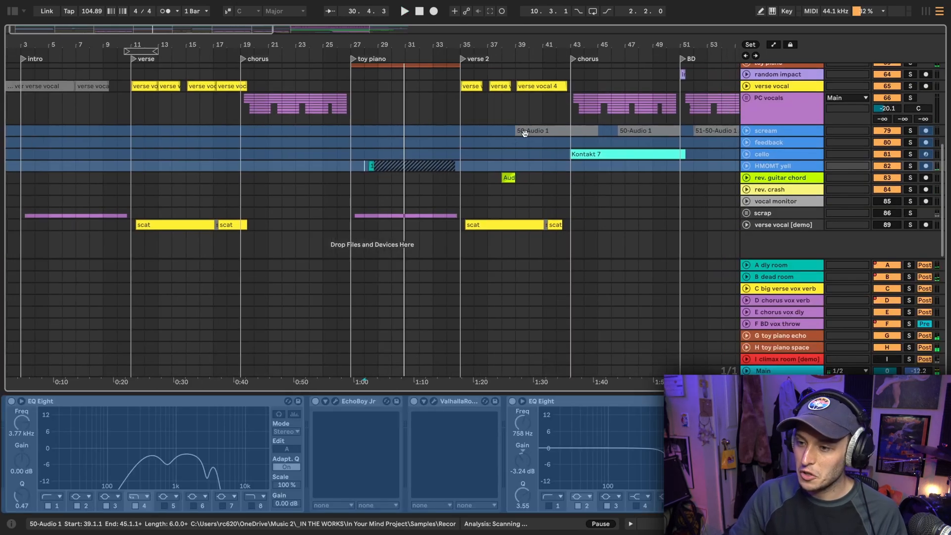
# Unfold and solo the rev. guitar chord track, and place the insert marker at 38.1.1 where its clip starts
pyautogui.hscroll(2, 761, 182)
pyautogui.click(747, 178)
pyautogui.scroll(-2, 360, 147)
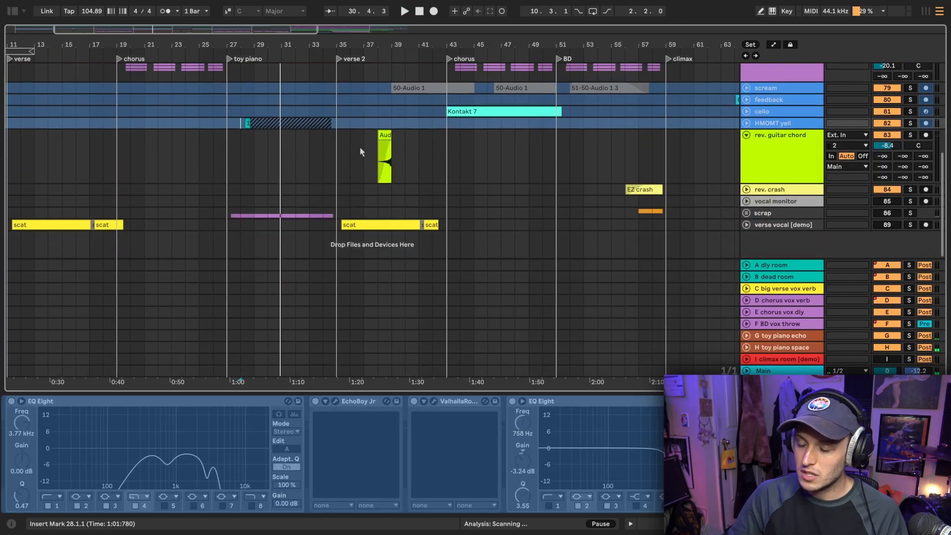
pyautogui.scroll(5, 375, 168)
pyautogui.click(372, 167)
pyautogui.hscroll(-2, 379, 142)
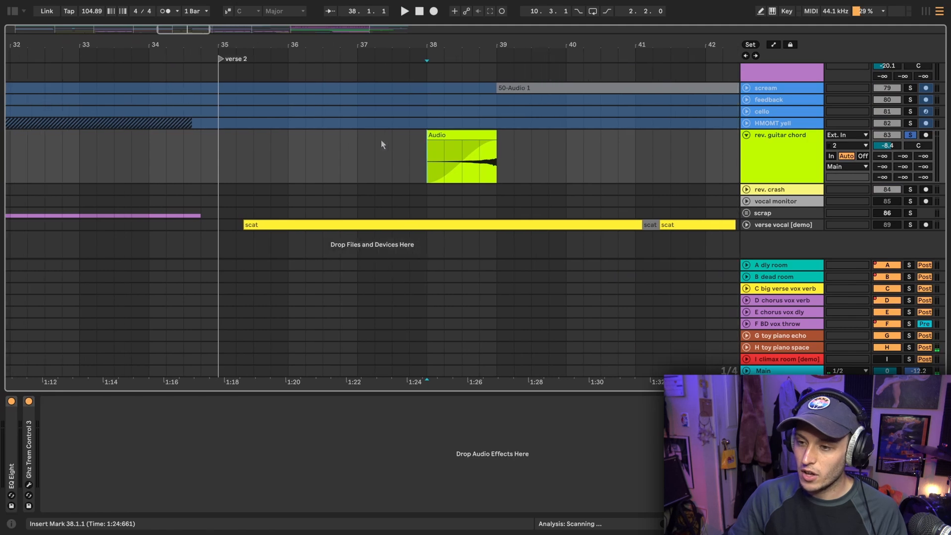
# Hide the device view and play the soloed rev. guitar chord clip from 38.1.1
pyautogui.scroll(2, 382, 139)
pyautogui.hscroll(3, 382, 140)
pyautogui.scroll(-2, 381, 139)
pyautogui.click(759, 159)
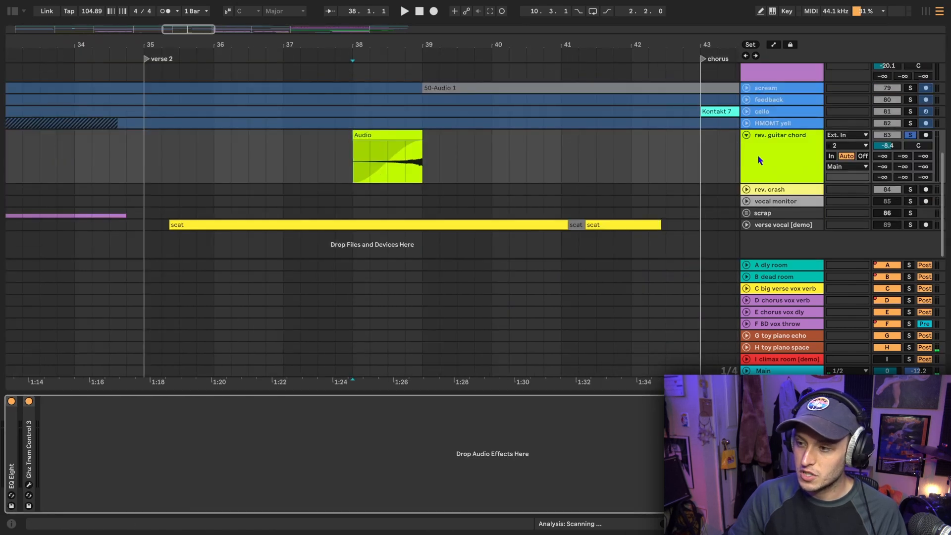
pyautogui.click(354, 167)
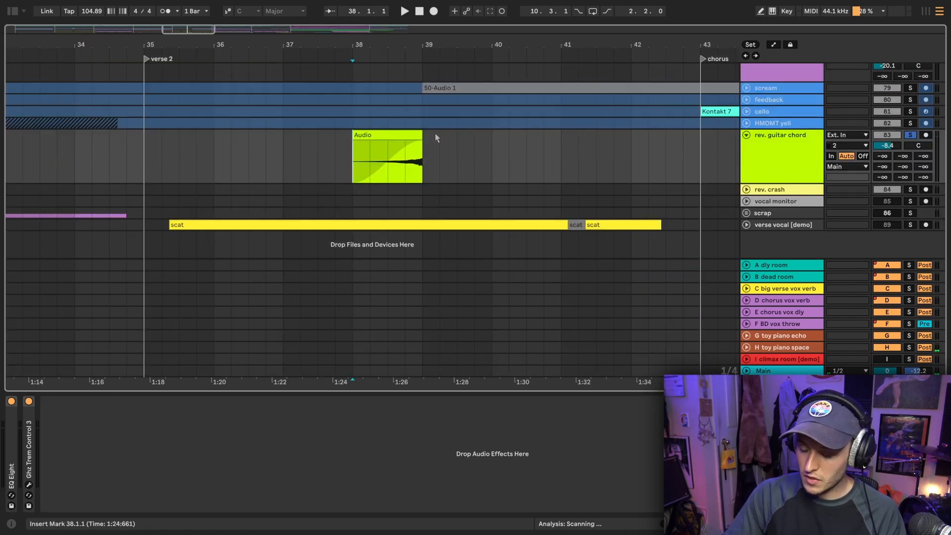
pyautogui.hotkey('ctrl', 'alt', 'l')
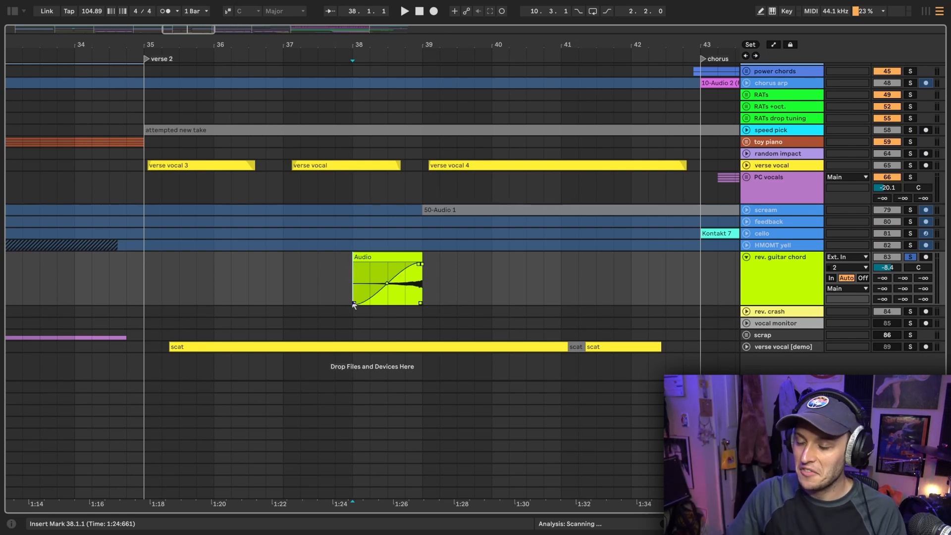
pyautogui.press('space')
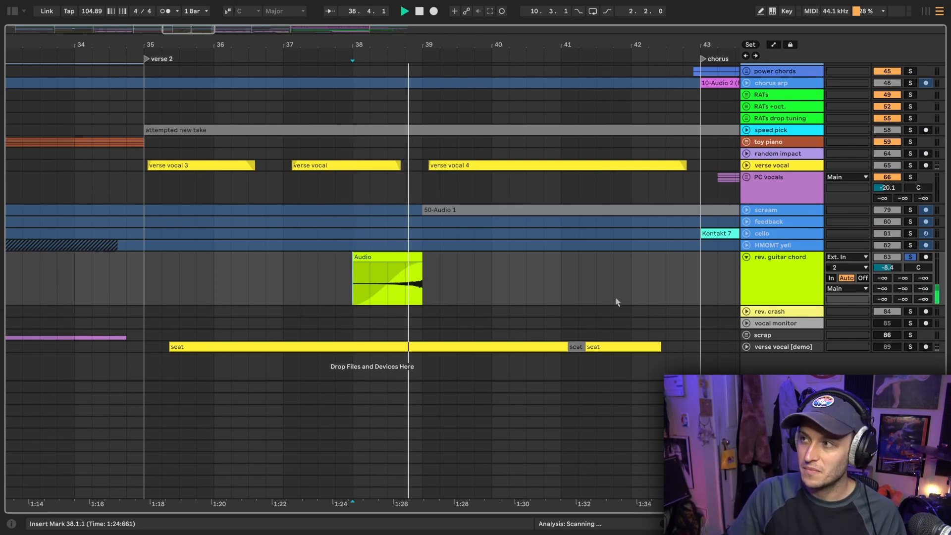
# Show the device view and examine the EQ Eight and Ghz Trem Control 3 settings on the rev. guitar chord track
pyautogui.hotkey('ctrl', 'alt', 'l')
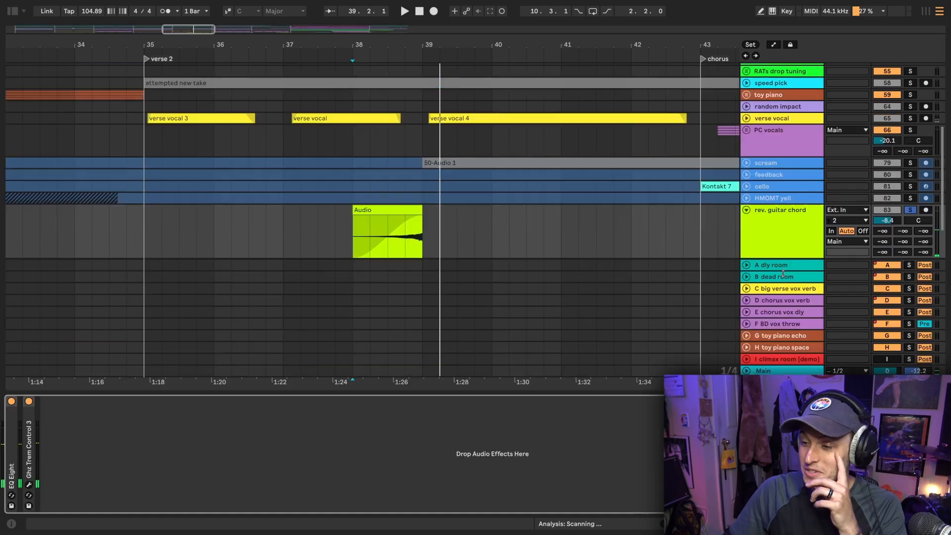
pyautogui.doubleClick(7, 463)
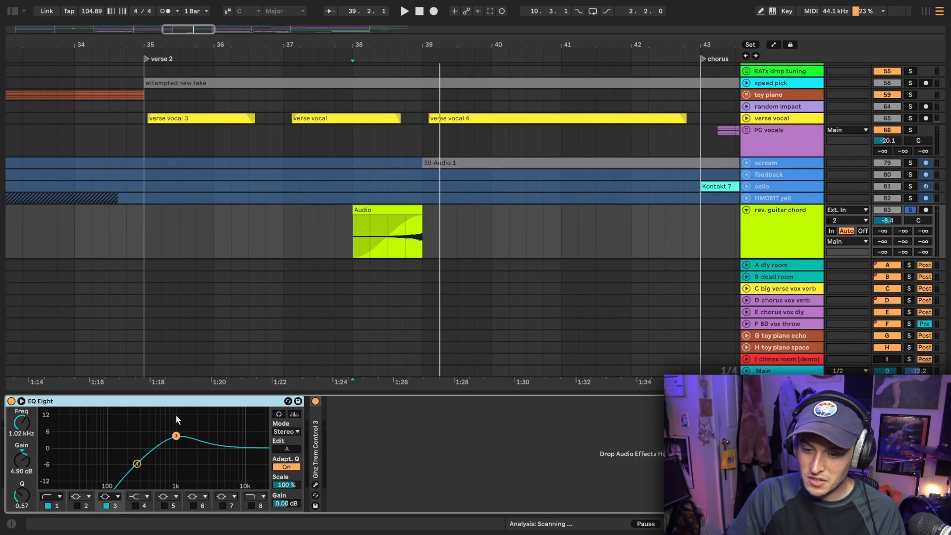
pyautogui.doubleClick(319, 492)
pyautogui.click(336, 401)
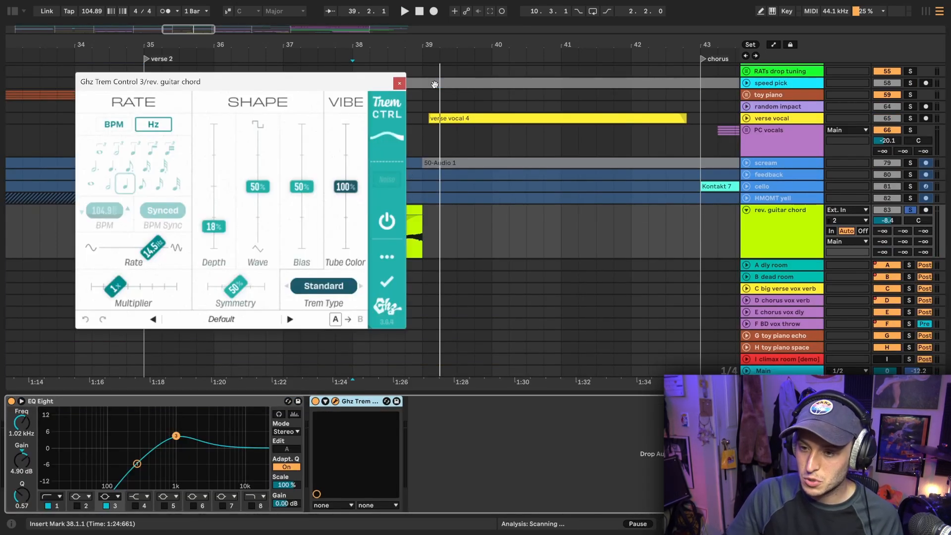
pyautogui.moveTo(229, 81); pyautogui.dragTo(544, 92)
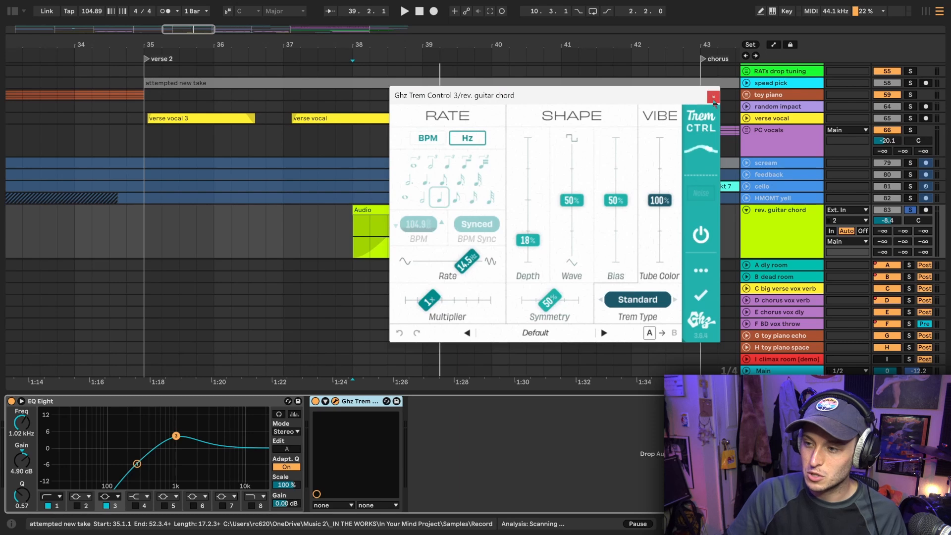
pyautogui.click(713, 98)
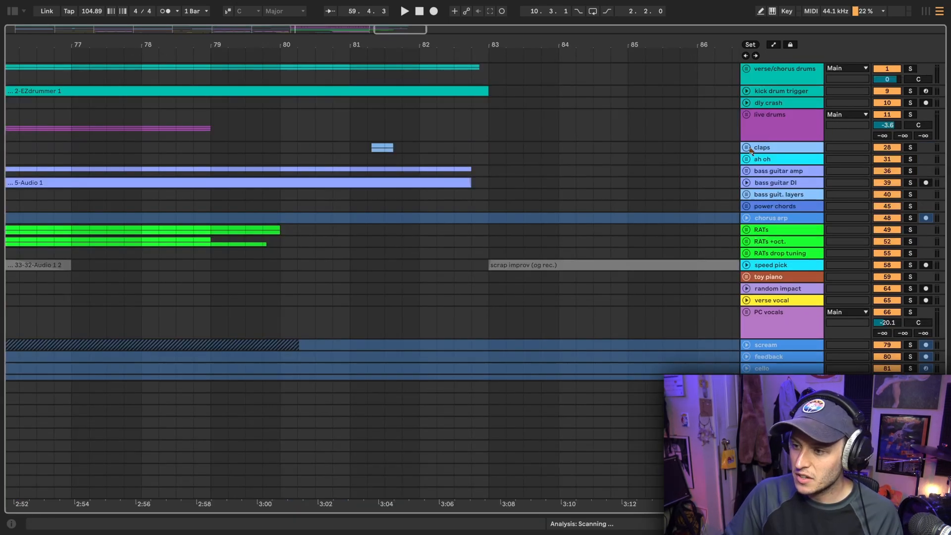
# Unfold the claps group and play its two clap tracks from shortly before the clips near bar 81
pyautogui.click(747, 147)
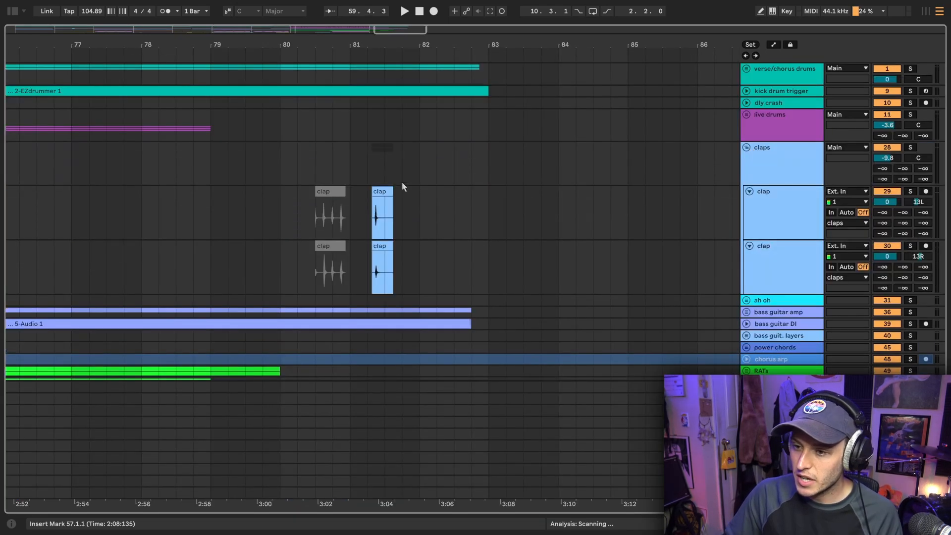
pyautogui.click(333, 168)
pyautogui.press('space')
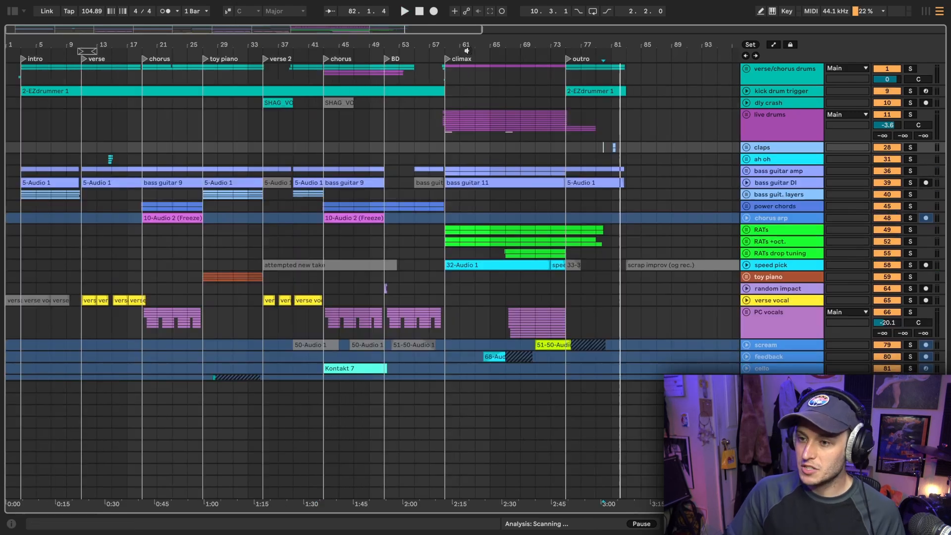
# Unfold the RATs group at the climax and audition it soloed from 59.1.1
pyautogui.moveTo(466, 48); pyautogui.dragTo(339, 47)
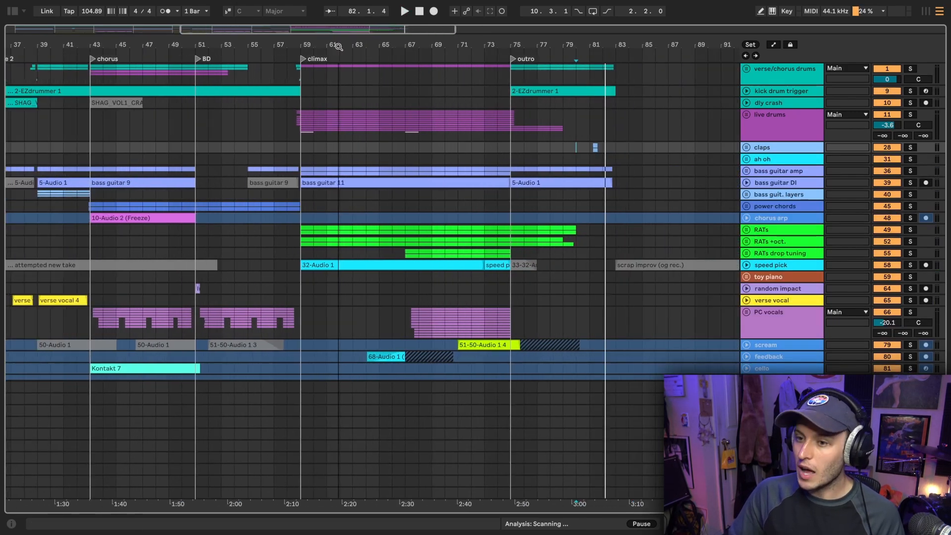
pyautogui.click(747, 131)
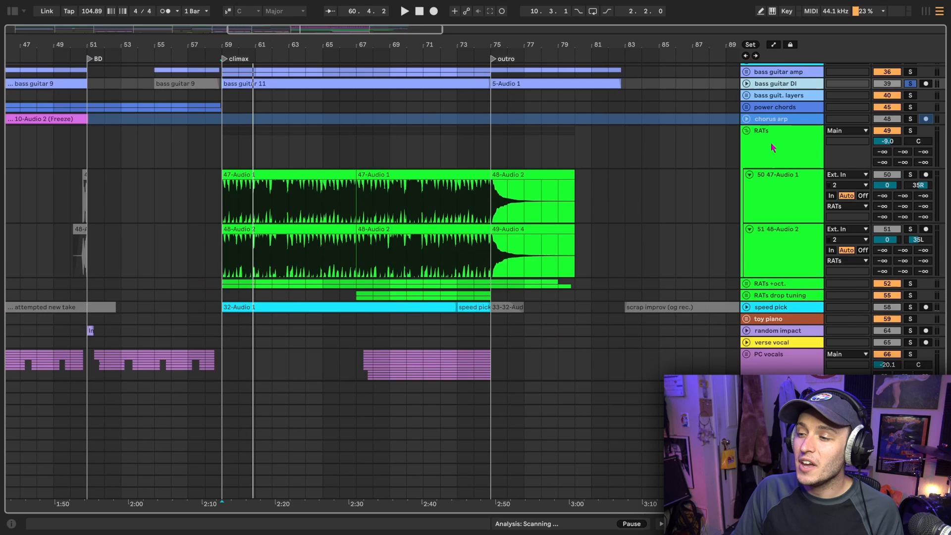
pyautogui.click(771, 141)
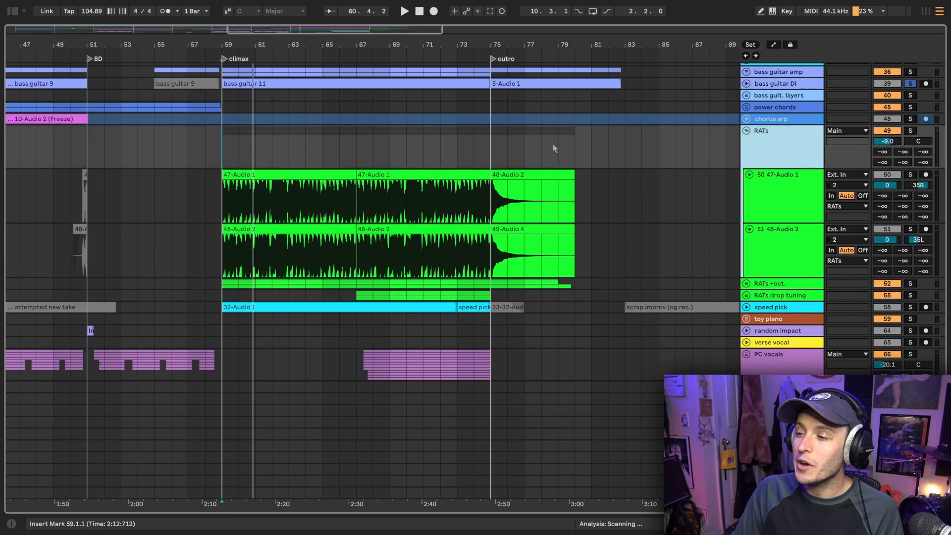
pyautogui.scroll(-2, 293, 155)
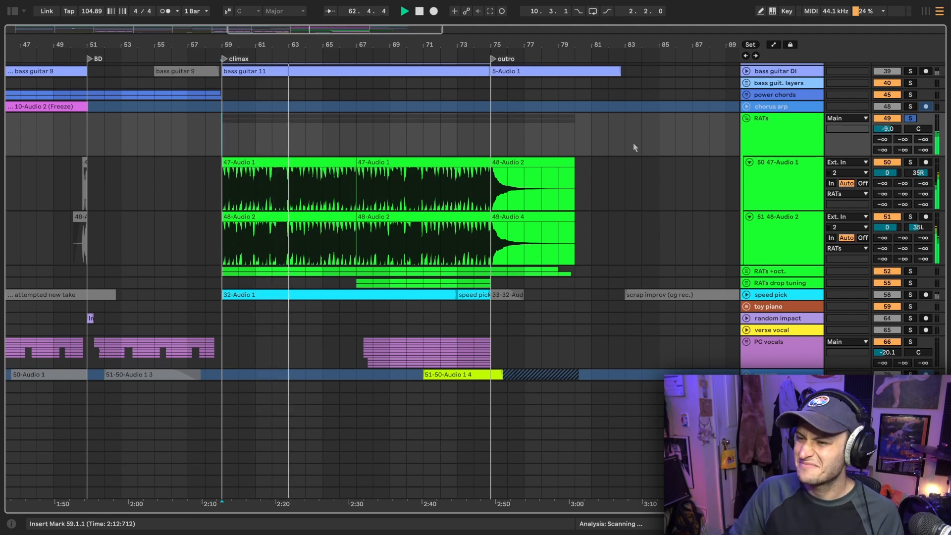
# Examine the waveforms of the two RATs guitar tracks close up near the start of the climax
pyautogui.scroll(1, 673, 145)
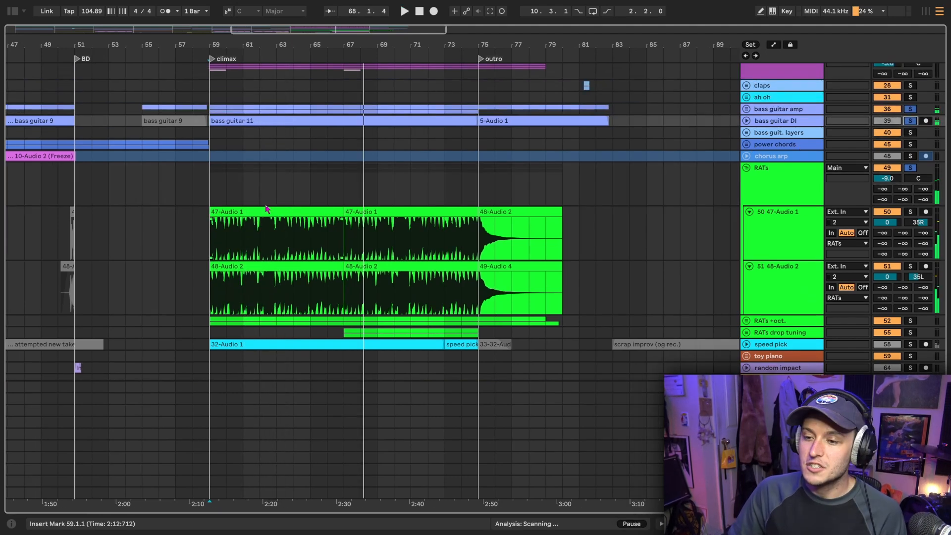
pyautogui.scroll(5, 223, 207)
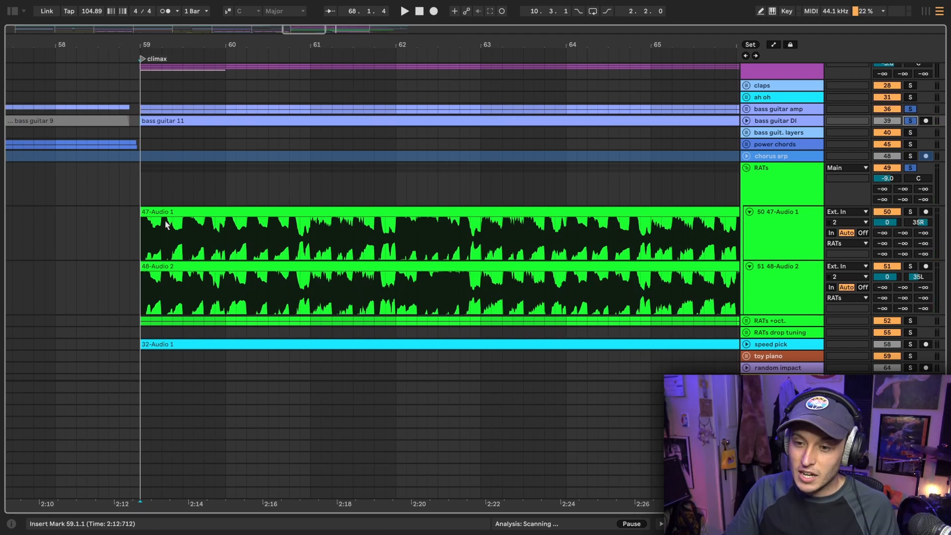
pyautogui.scroll(12, 169, 220)
pyautogui.scroll(5, 210, 225)
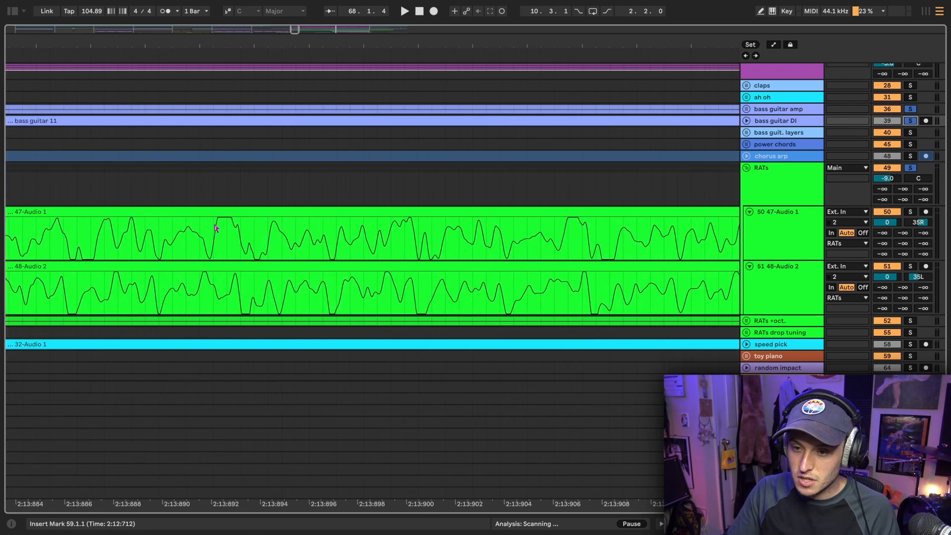
pyautogui.scroll(-10, 270, 226)
pyautogui.scroll(-15, 270, 226)
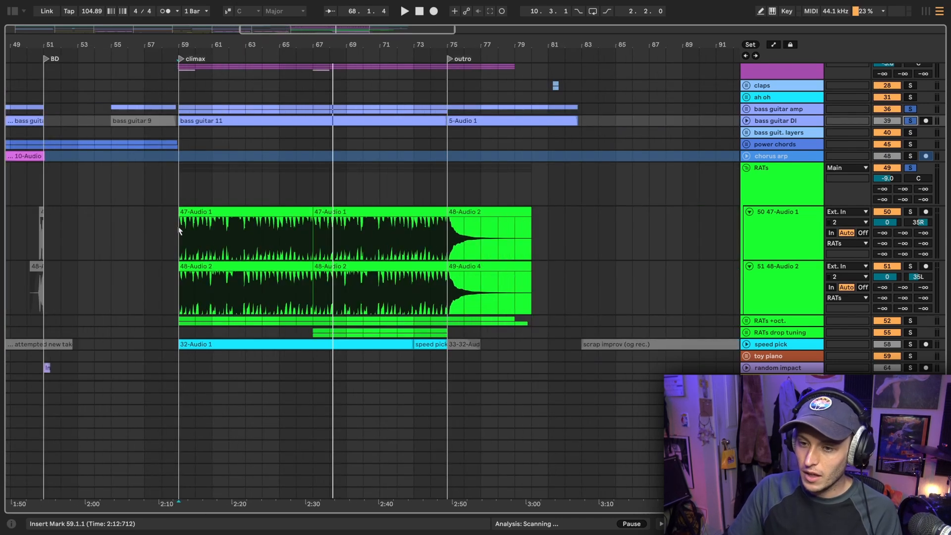
pyautogui.scroll(4, 178, 231)
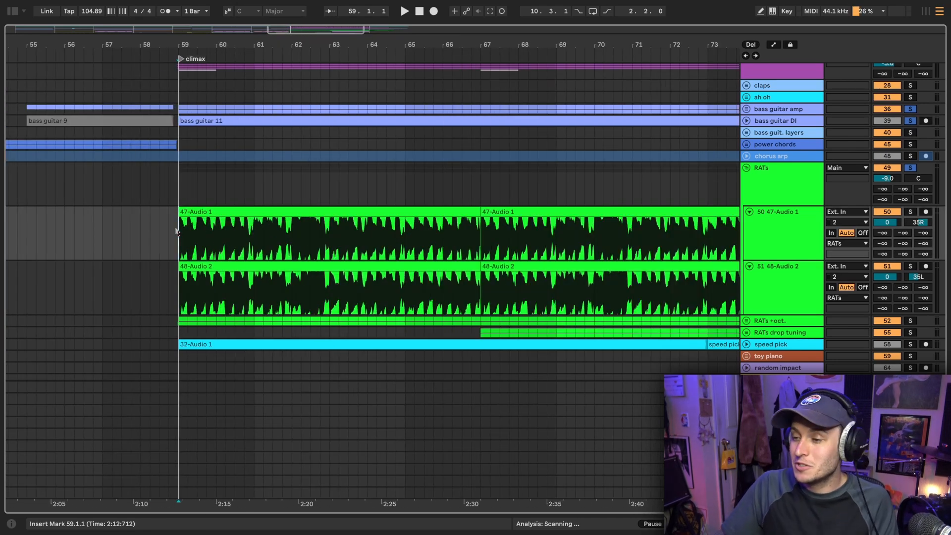
# Show the devices inside the RAT rack on track 50 47-Audio 1 and open the TSE R47 plug-in, placing its window clear of the clips
pyautogui.doubleClick(803, 237)
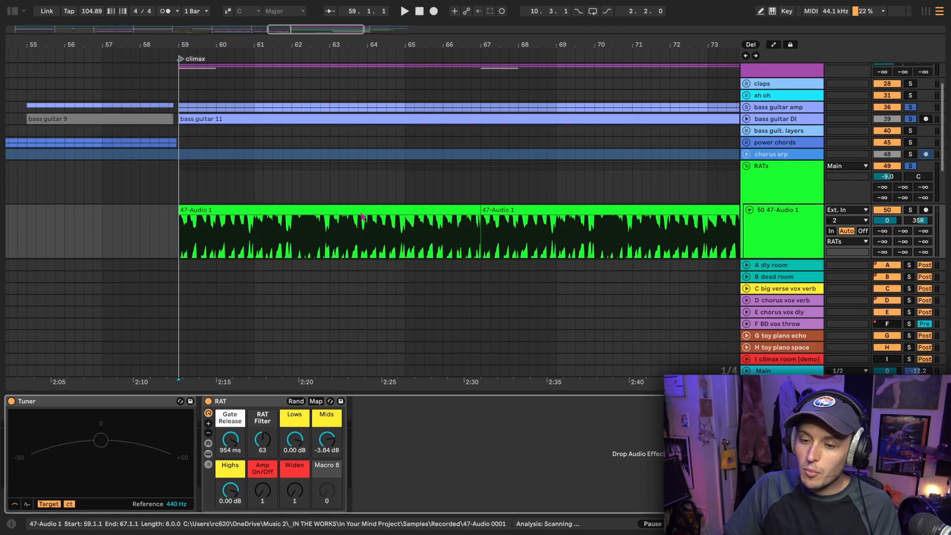
pyautogui.scroll(-3, 299, 190)
pyautogui.scroll(-4, 300, 190)
pyautogui.hscroll(2, 300, 190)
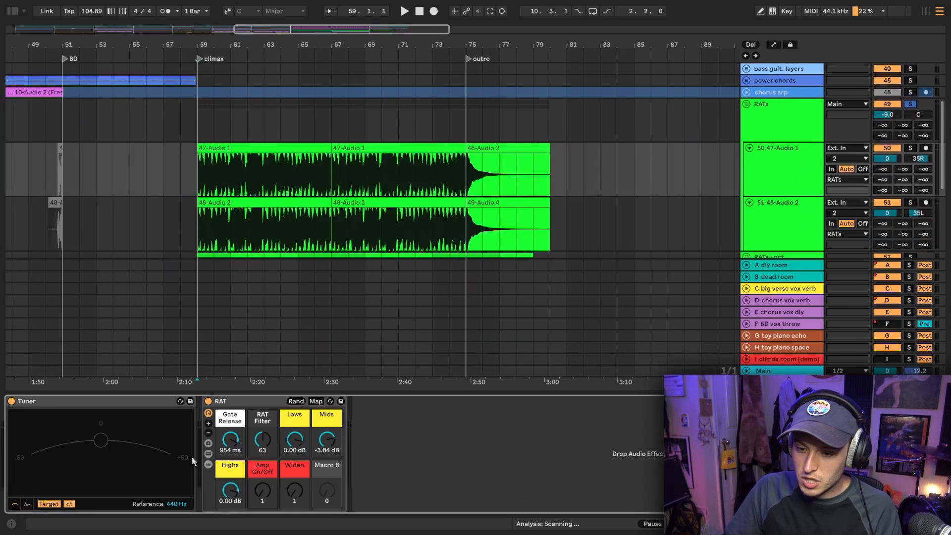
pyautogui.click(208, 454)
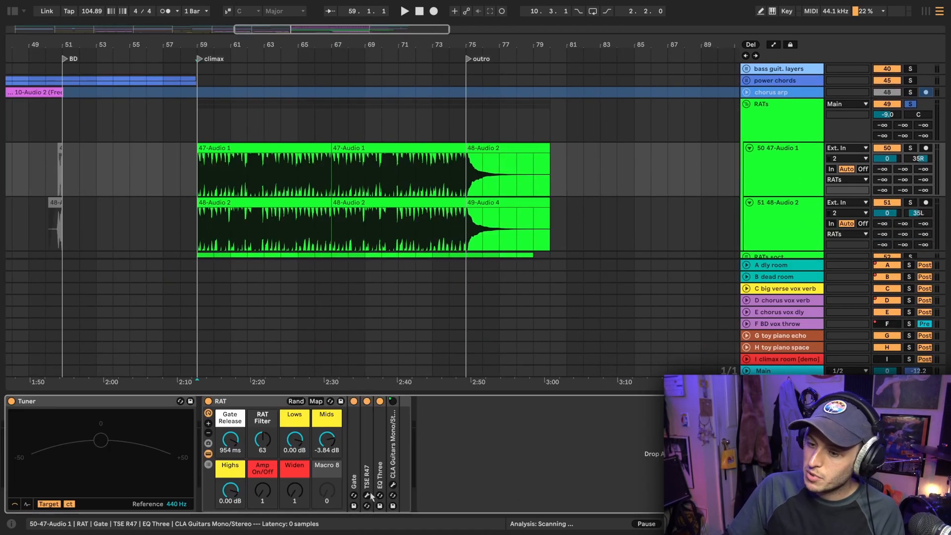
pyautogui.click(367, 495)
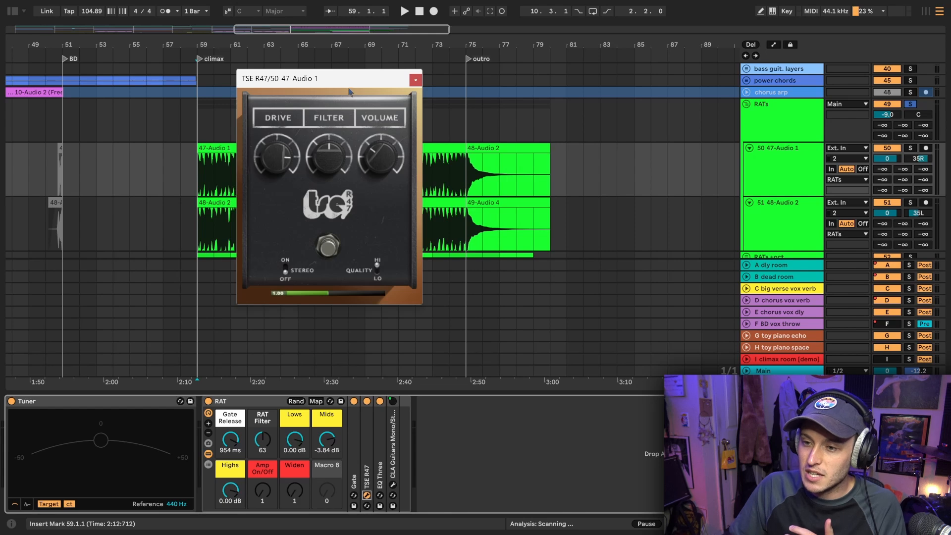
pyautogui.moveTo(373, 76); pyautogui.dragTo(537, 83)
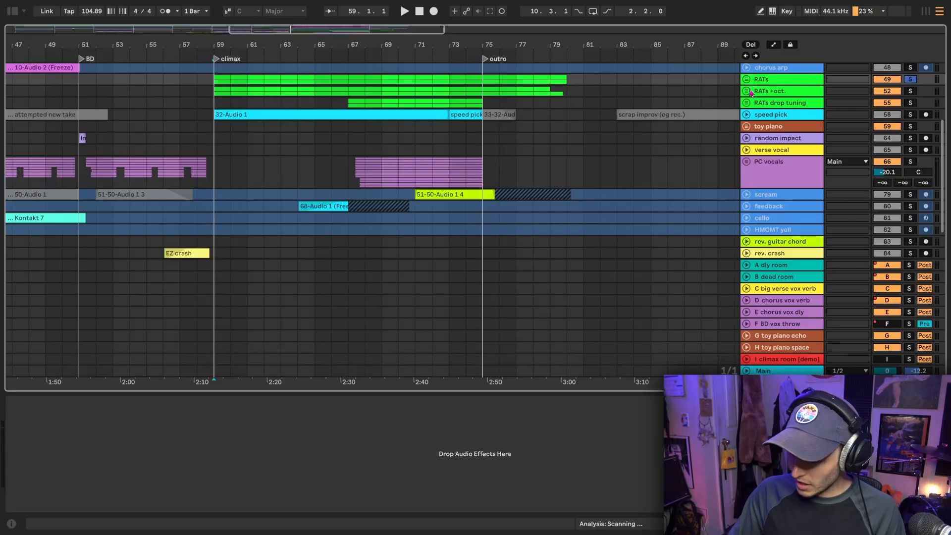
# Solo the RATs +oct. group and play its octave guitars from the climax at 59.1.1
pyautogui.click(767, 105)
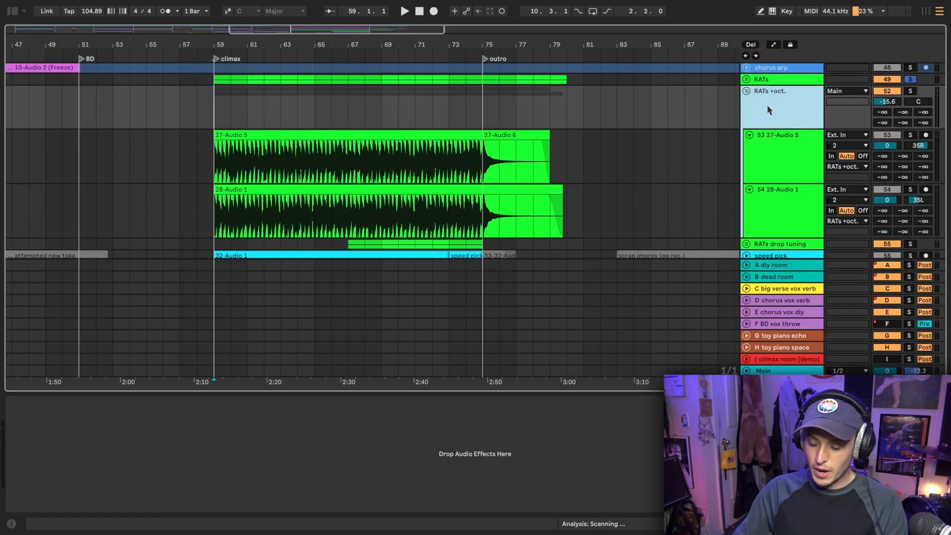
pyautogui.press('s')
pyautogui.scroll(5, 204, 125)
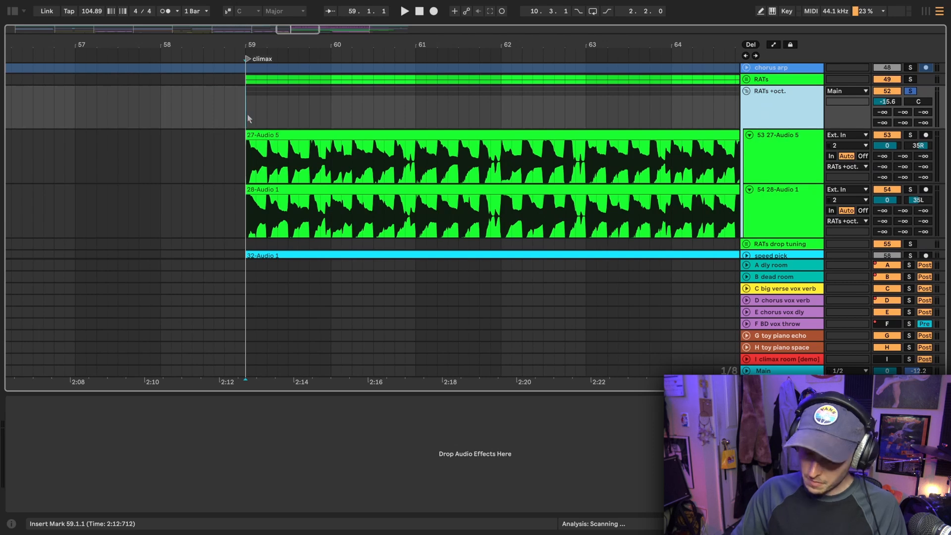
pyautogui.scroll(-5, 249, 117)
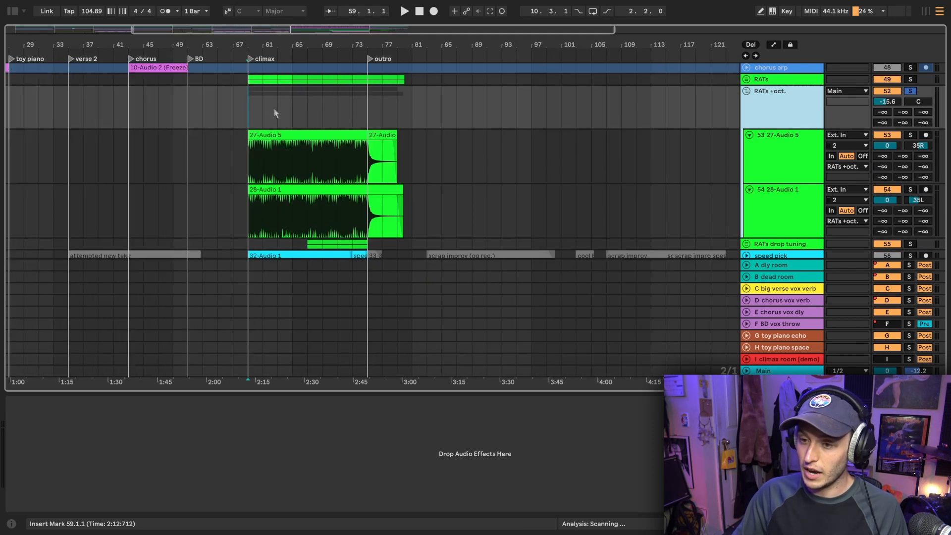
pyautogui.press('space')
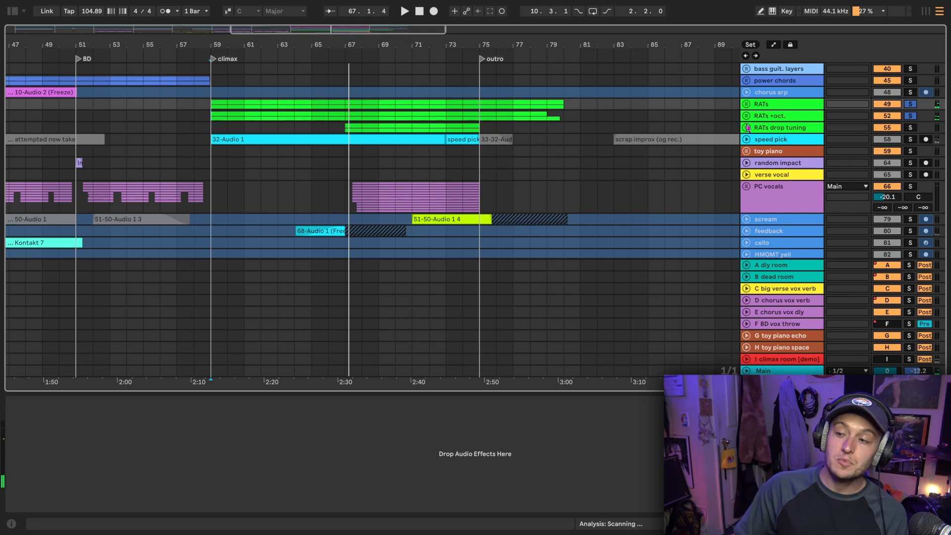
# Unfold the RATs drop tuning group to inspect its tuning note, EQ Eight and two guitar tracks, and hide the device view
pyautogui.click(747, 128)
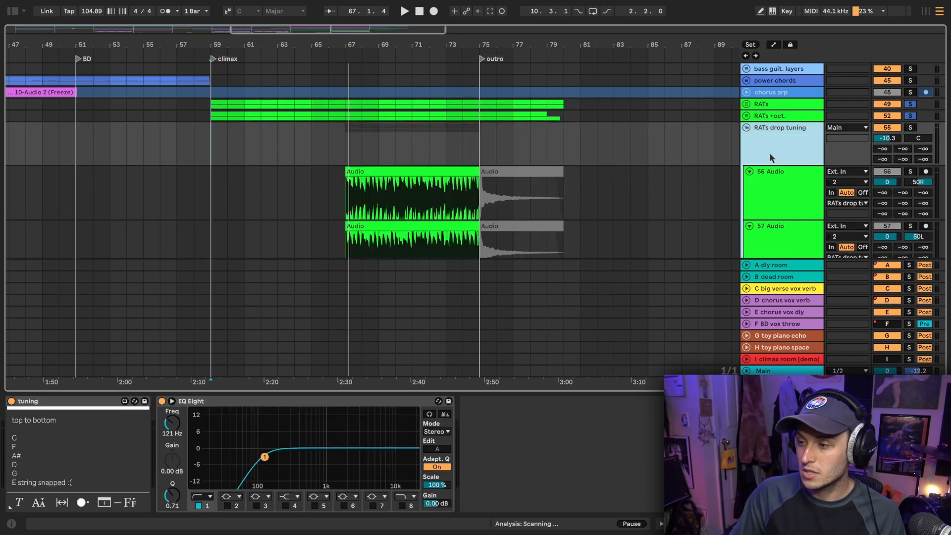
pyautogui.scroll(-3, 490, 177)
pyautogui.press('super+alt+l')
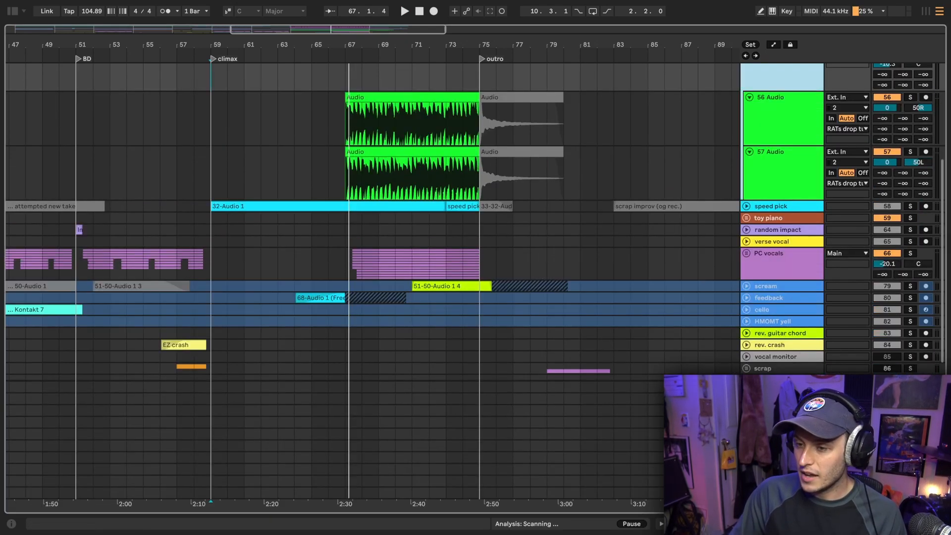
pyautogui.scroll(2, 518, 231)
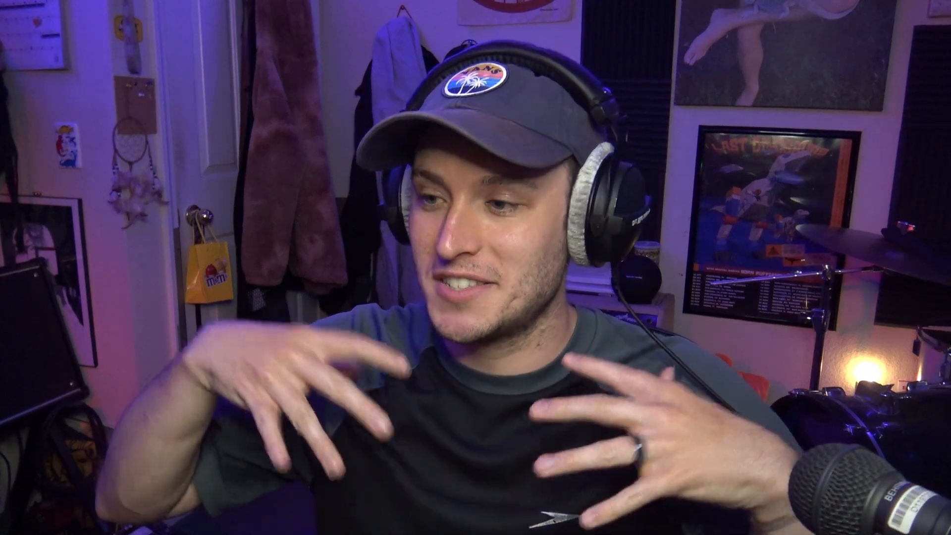